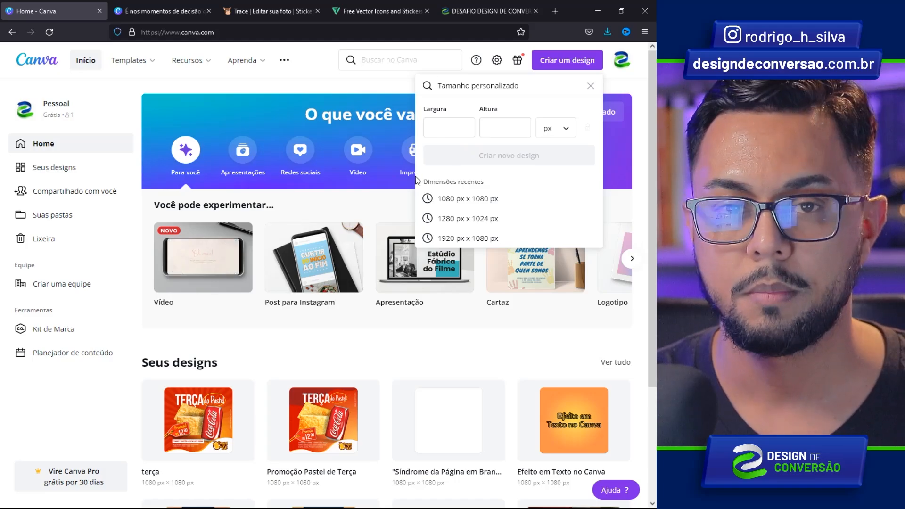
- Open a new blank design from the recent 1080 × 1080 px dimension
left_click(453, 199)
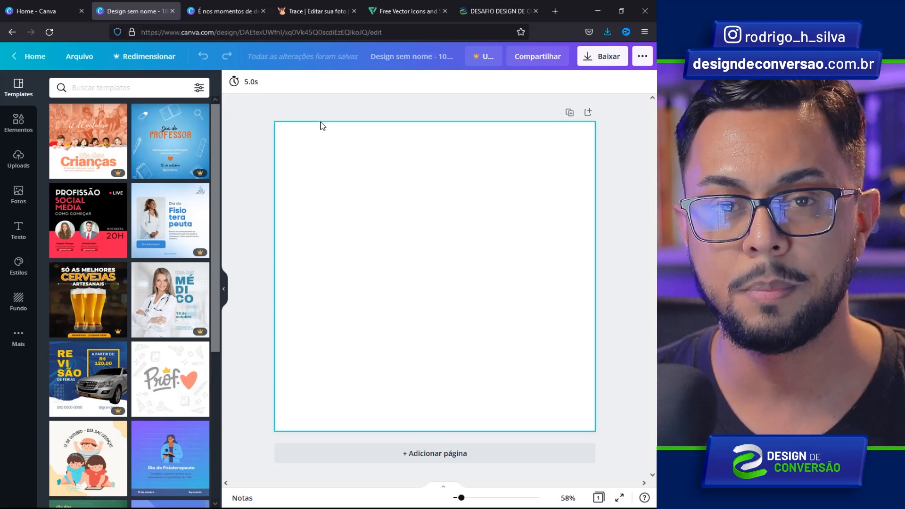
- Search elements for 'texture' and stretch the dark chalkboard texture over the entire page
left_click(19, 123)
left_click(107, 90)
type("texture")
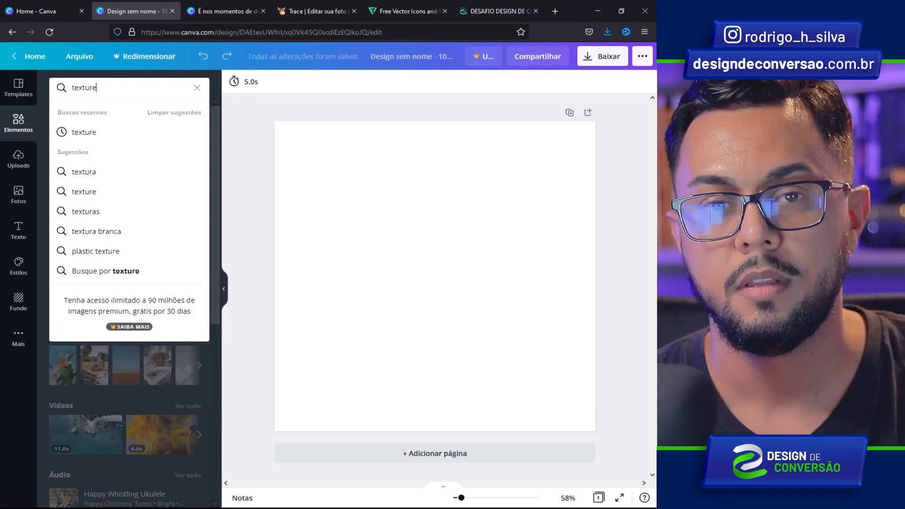
key("Return")
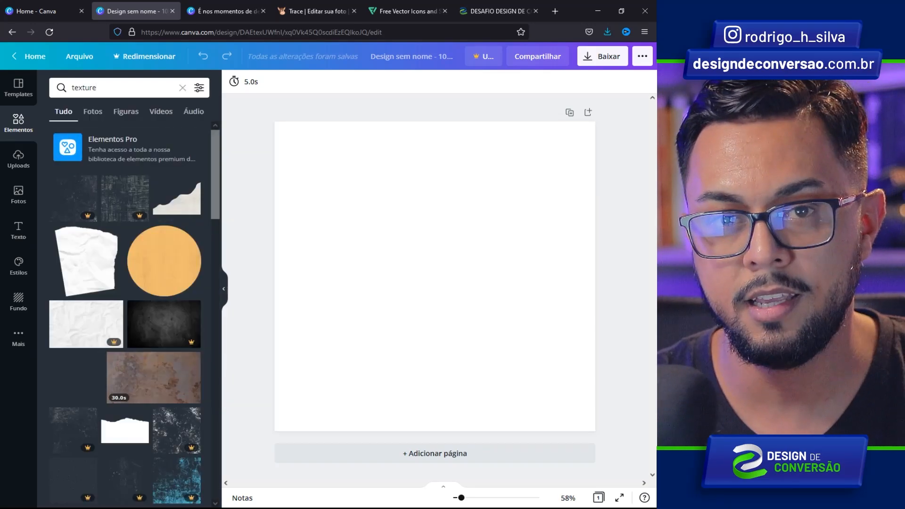
left_click_drag(214, 140, 178, 262)
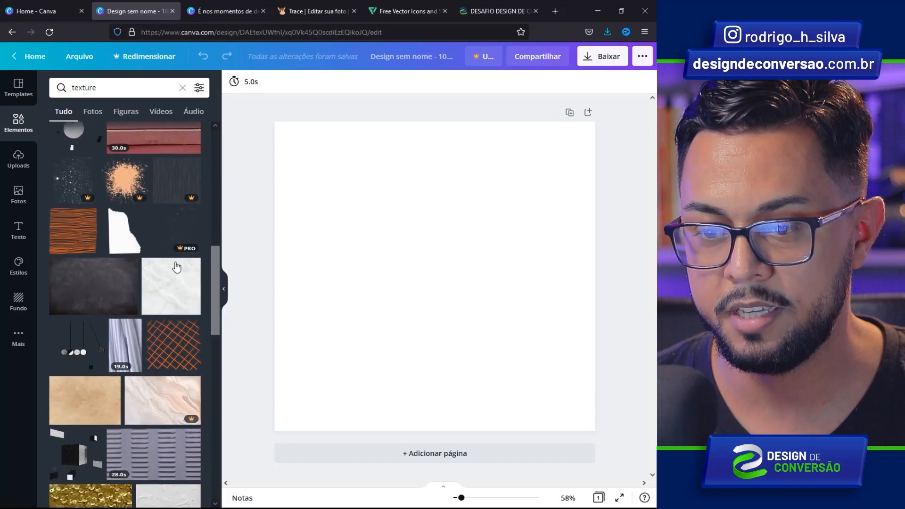
left_click(95, 266)
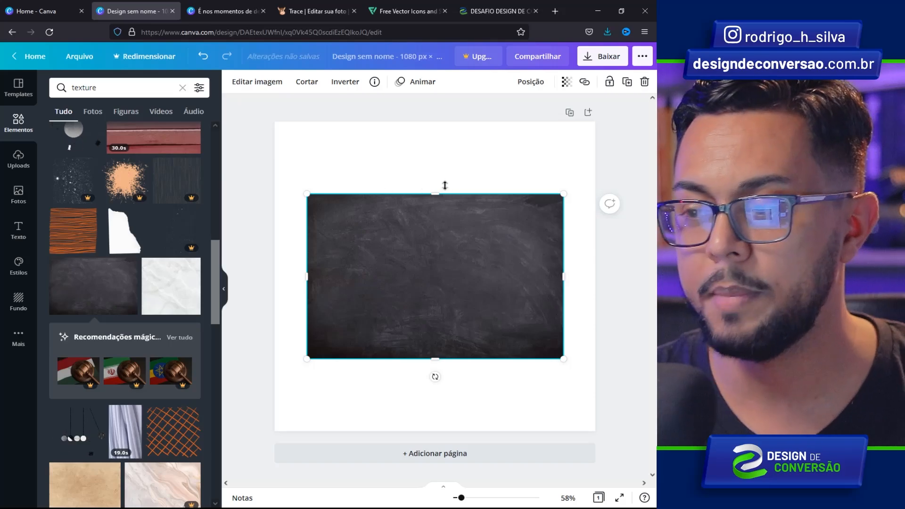
left_click_drag(563, 193, 660, 105)
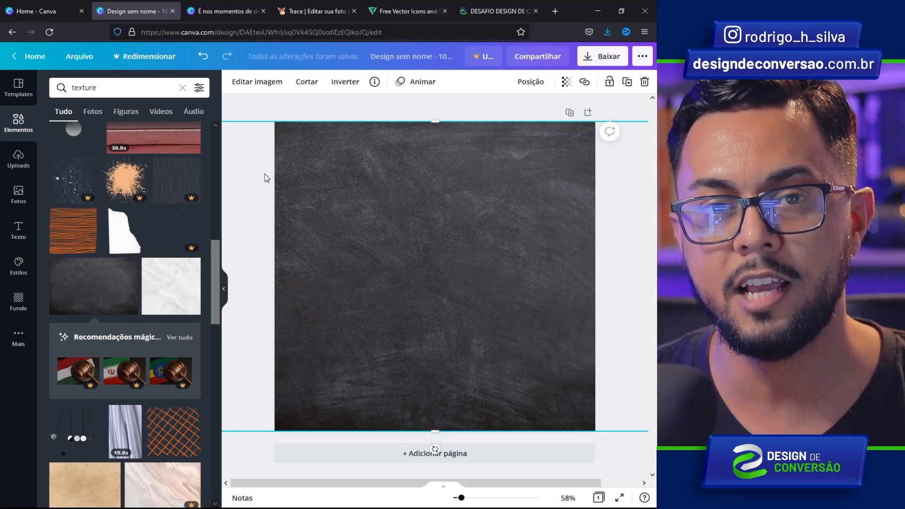
- Adjust the texture to Calidez -100, Brilho -36 and Contraste -18
left_click(250, 83)
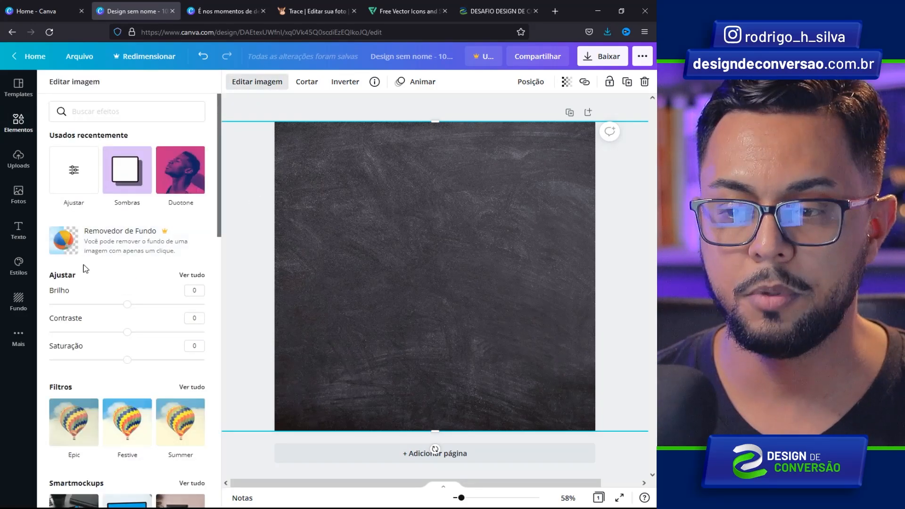
left_click(184, 275)
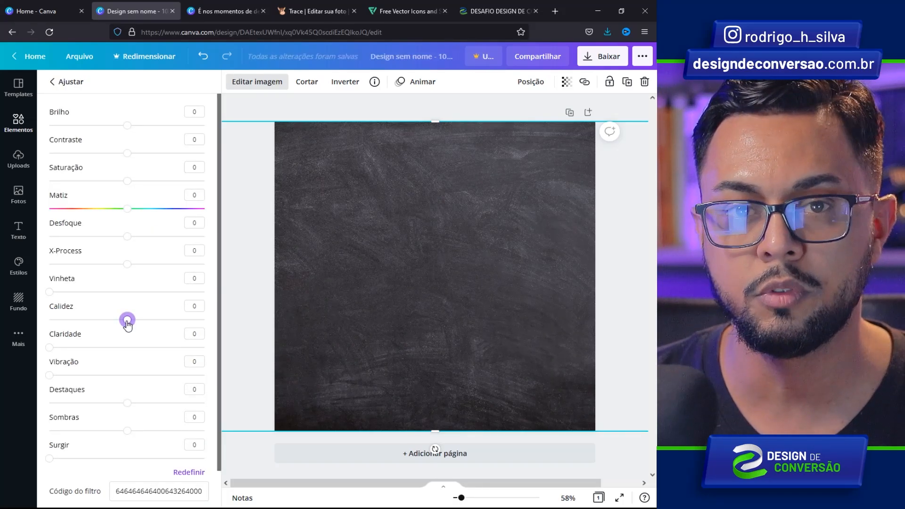
left_click_drag(126, 321, 49, 320)
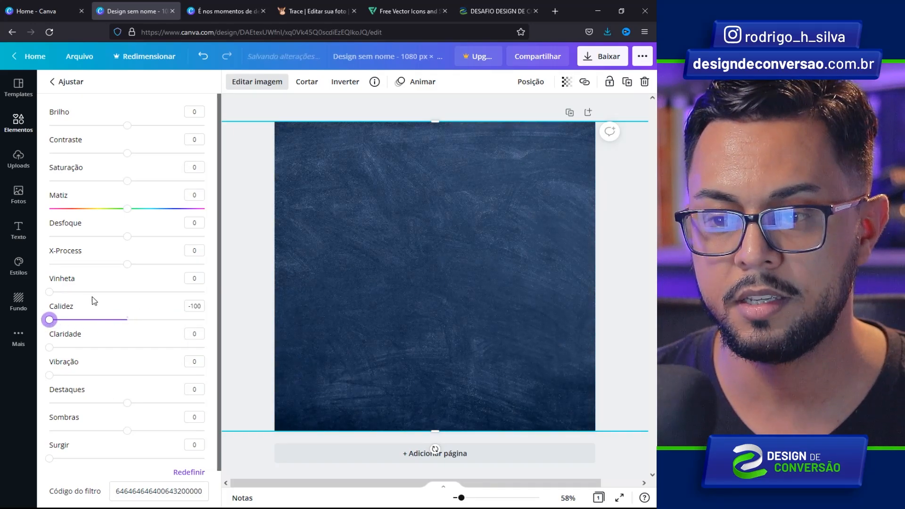
left_click_drag(126, 131, 90, 134)
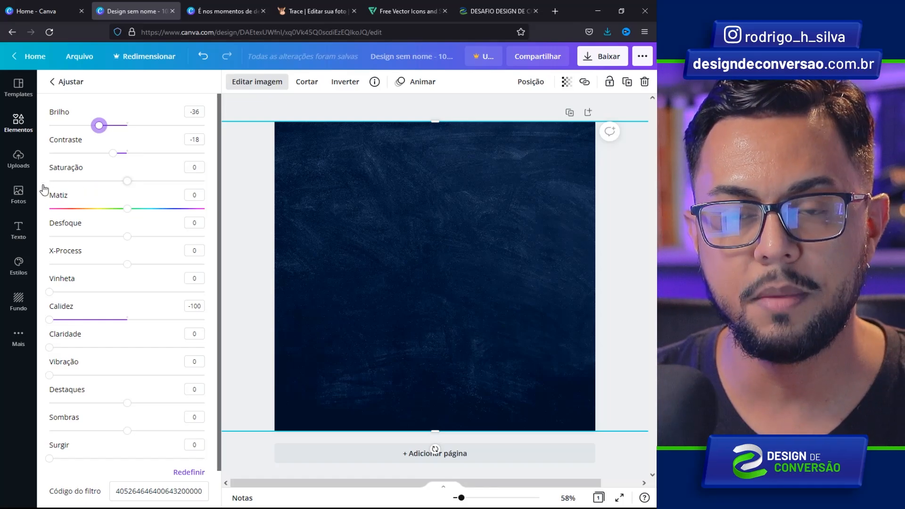
- Add the uploaded suited-man portrait, scaled to full page height and placed right of centre
left_click(18, 160)
left_click(120, 476)
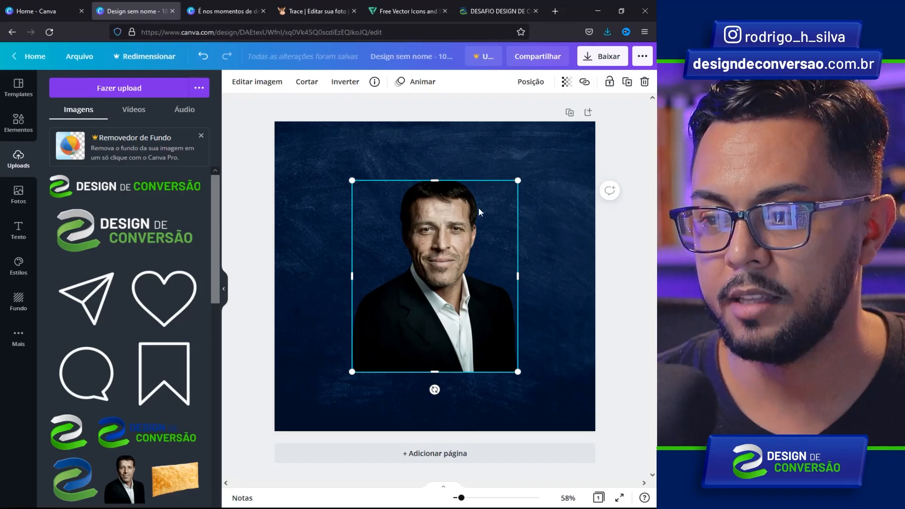
left_click_drag(517, 183, 573, 141)
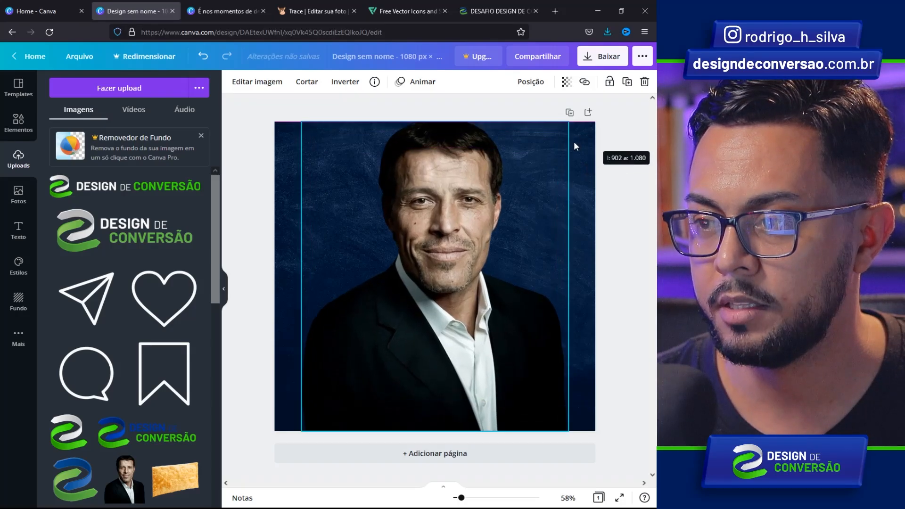
left_click_drag(436, 176, 492, 180)
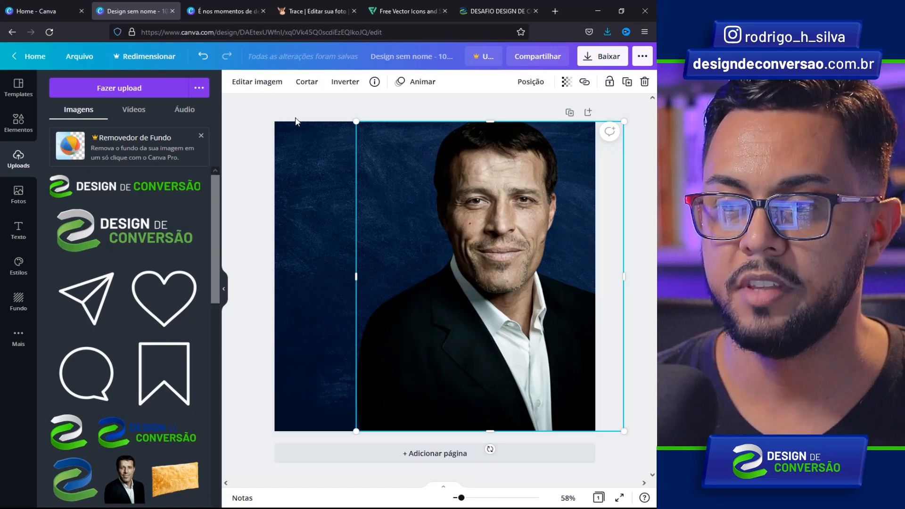
left_click(256, 85)
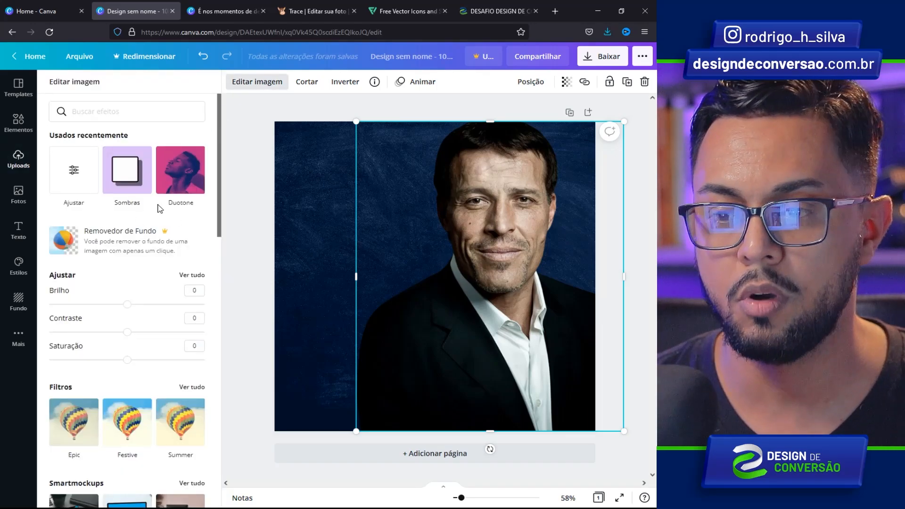
- Apply a Projetada shadow toward Esquerda with Distância 5, Desfoque 20 and Transparência about 73
mouse_move(221, 154)
left_mouse_down()
mouse_move(219, 304)
mouse_move(202, 378)
left_mouse_up()
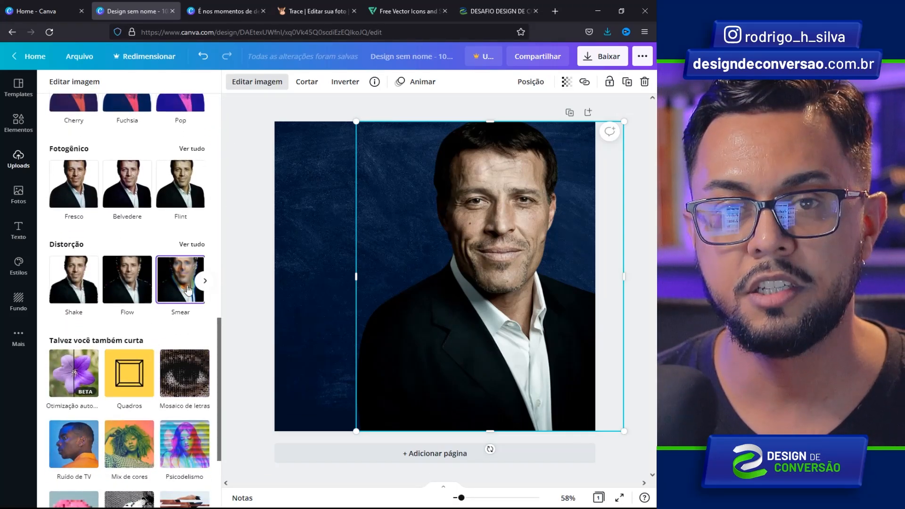
left_click_drag(215, 334, 157, 141)
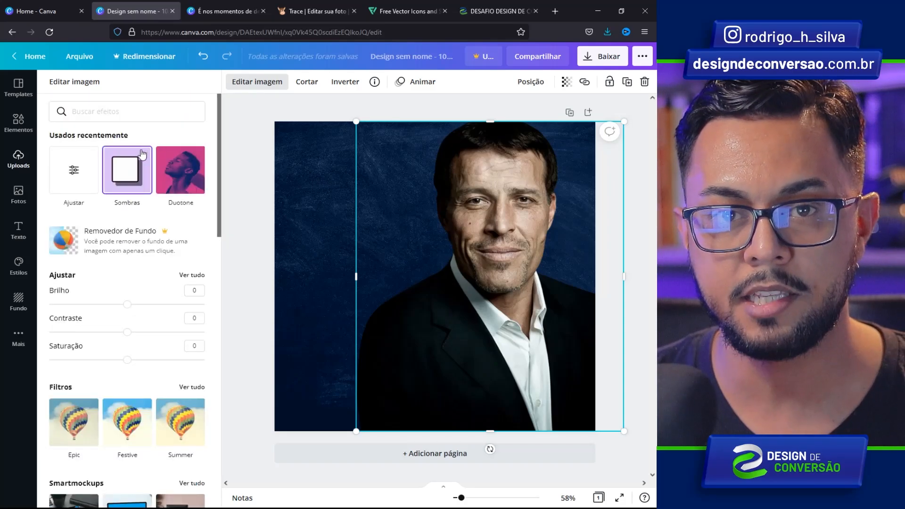
left_click(125, 172)
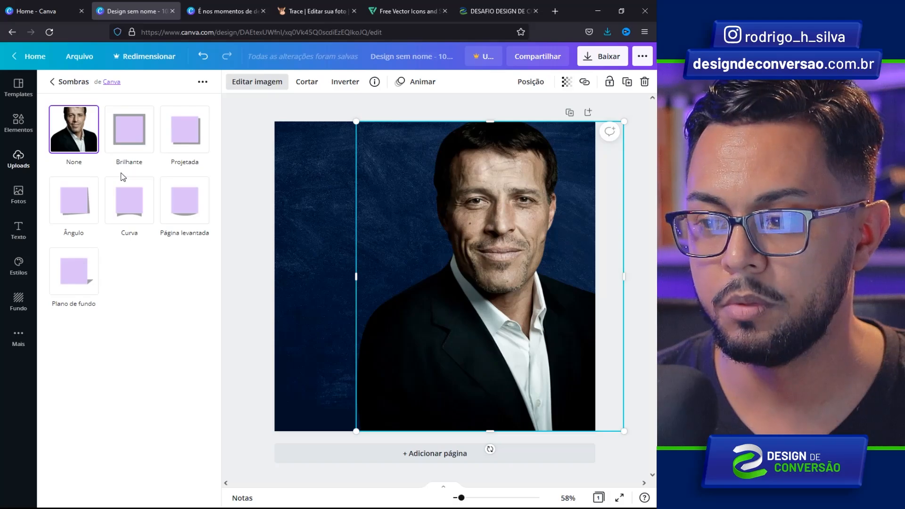
left_click(184, 136)
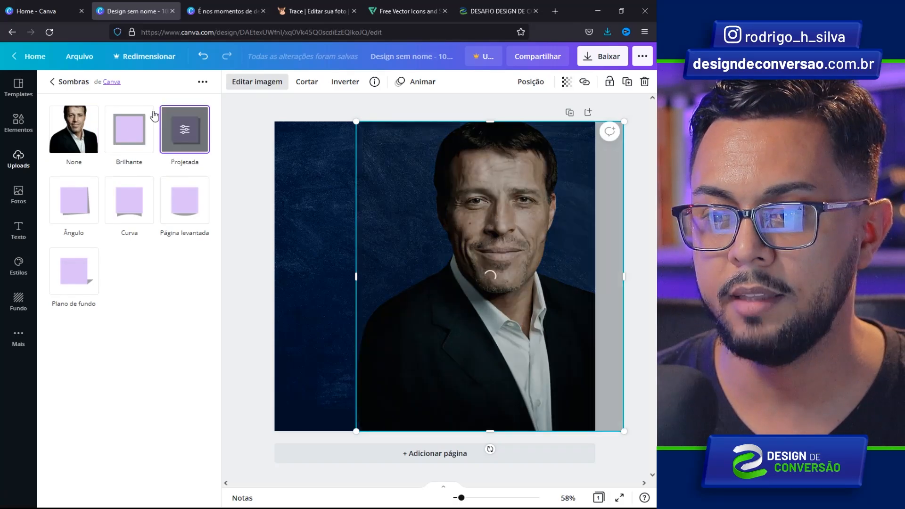
left_click(184, 134)
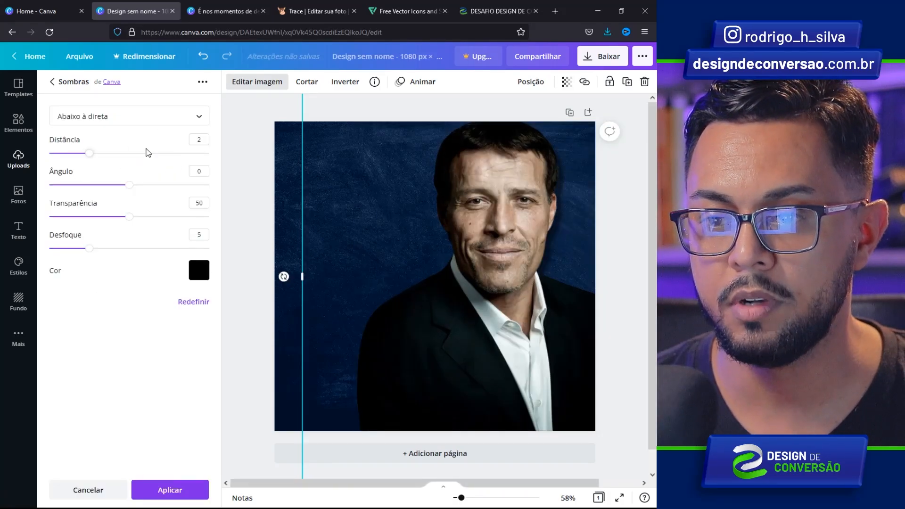
left_click(194, 121)
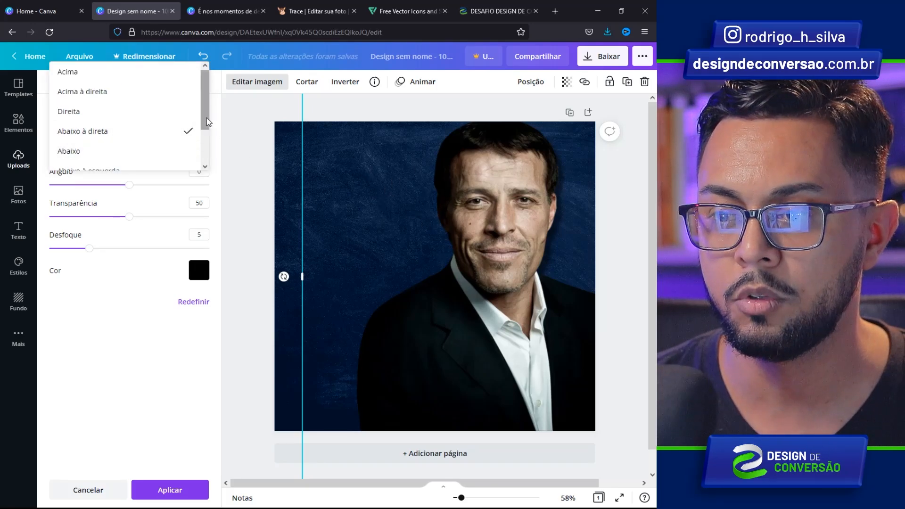
left_click_drag(204, 121, 174, 148)
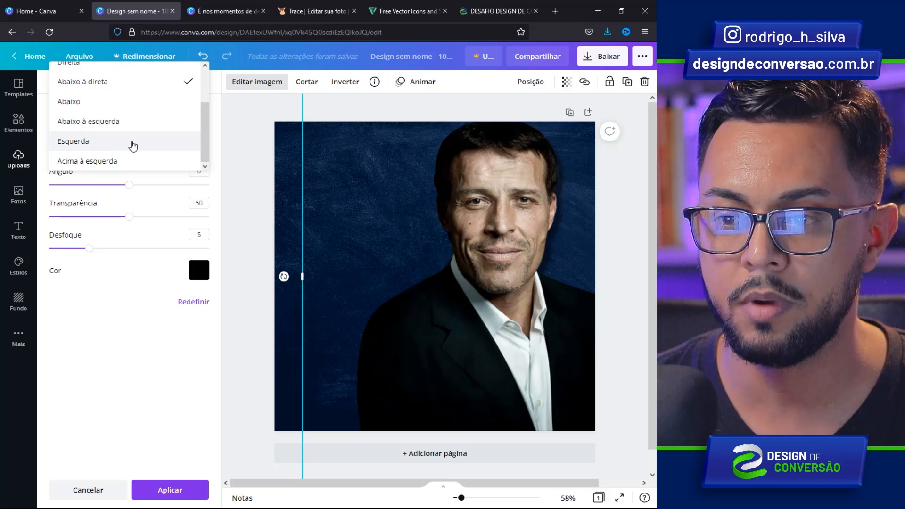
left_click(132, 142)
left_click_drag(89, 248, 209, 247)
left_click_drag(89, 153, 149, 153)
left_click_drag(129, 216, 166, 217)
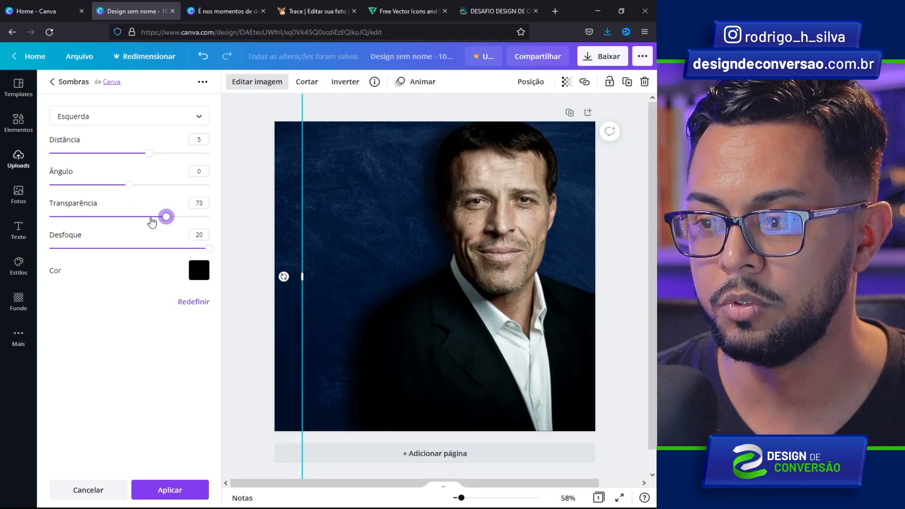
left_click(144, 486)
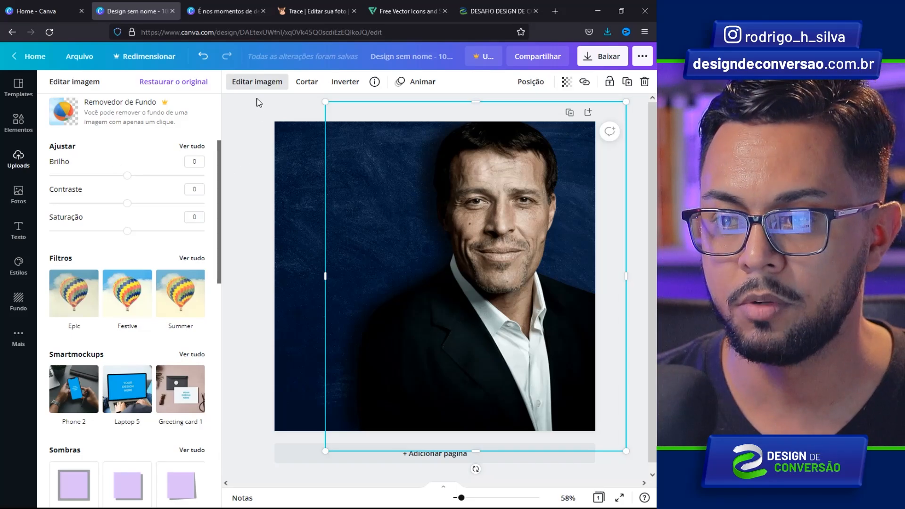
- Set the portrait photo's Calidez to -100
left_click(191, 146)
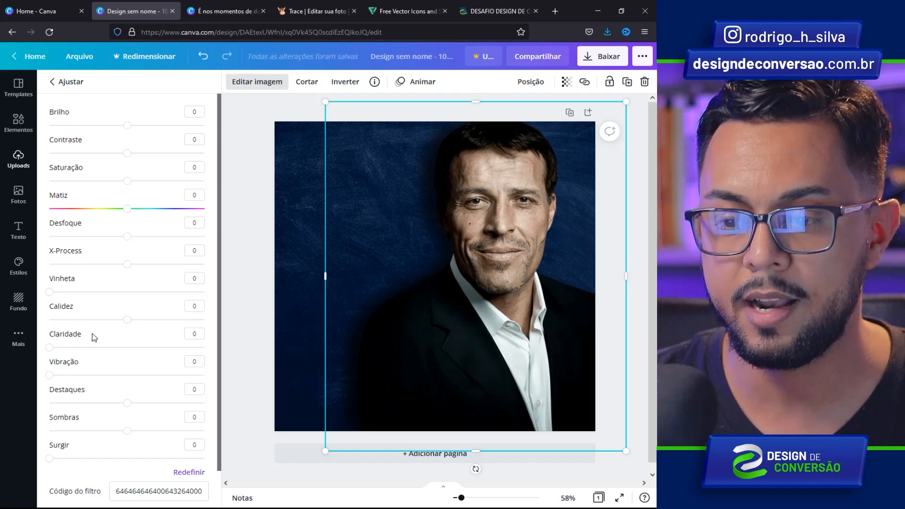
left_click_drag(127, 319, 48, 319)
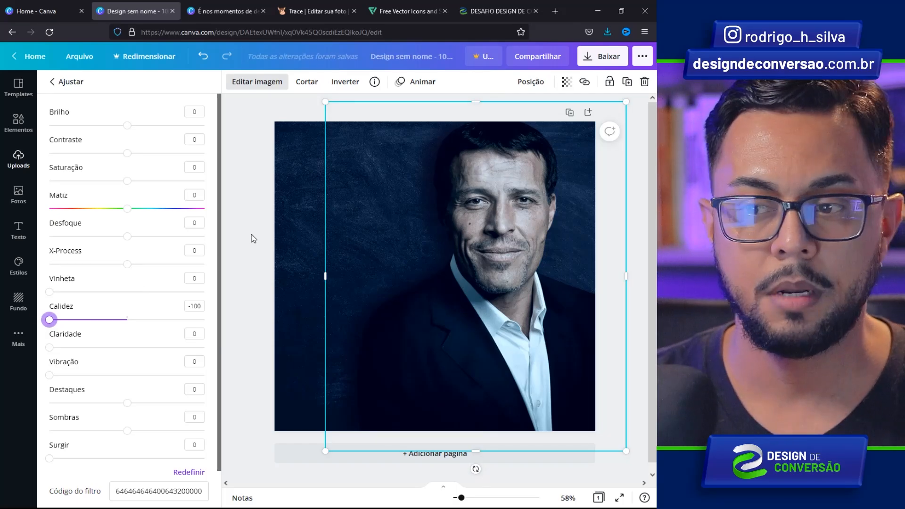
left_click(250, 239)
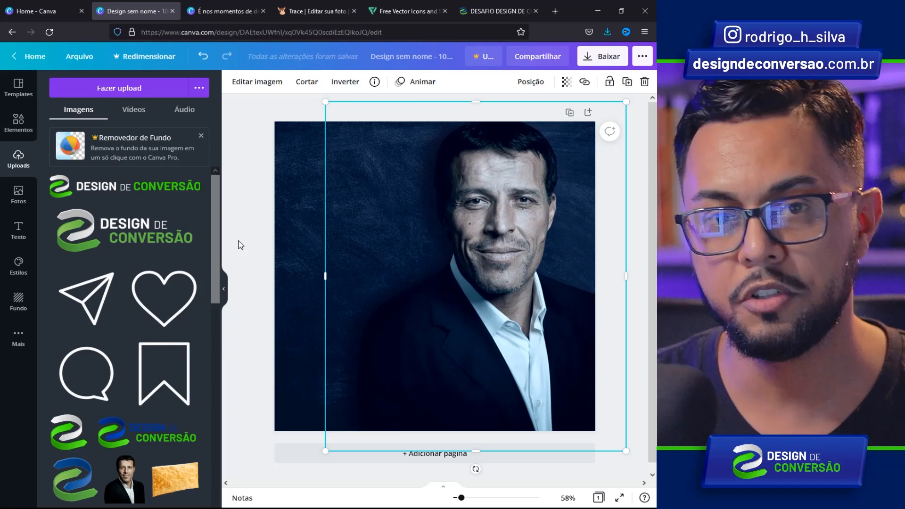
- Add the Design de Conversão logo mark, enlarge it at upper left, and send it behind the portrait
mouse_move(198, 216)
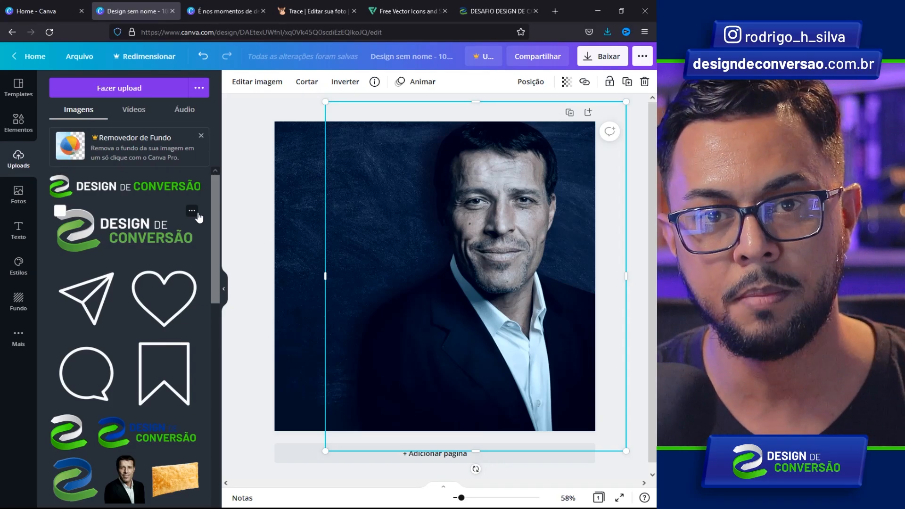
left_click(62, 447)
left_click_drag(533, 181, 595, 121)
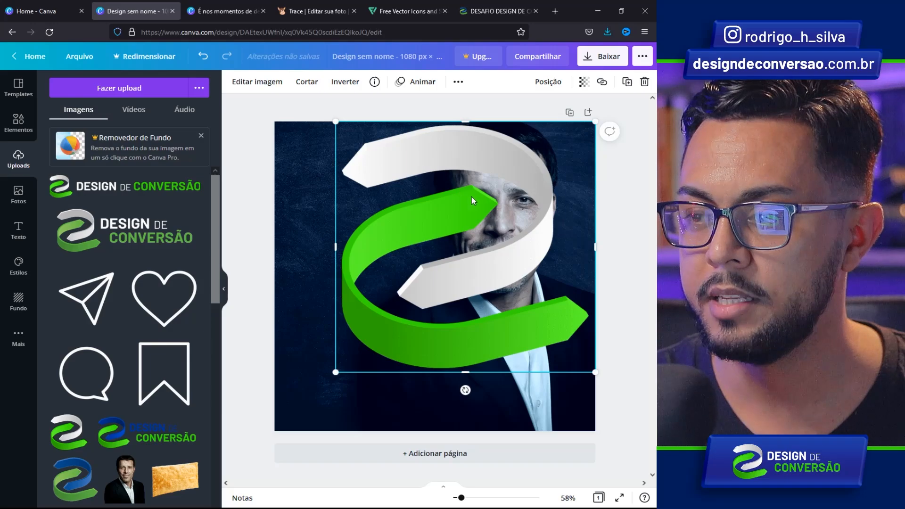
left_click_drag(524, 169, 416, 161)
left_click_drag(485, 364, 503, 379)
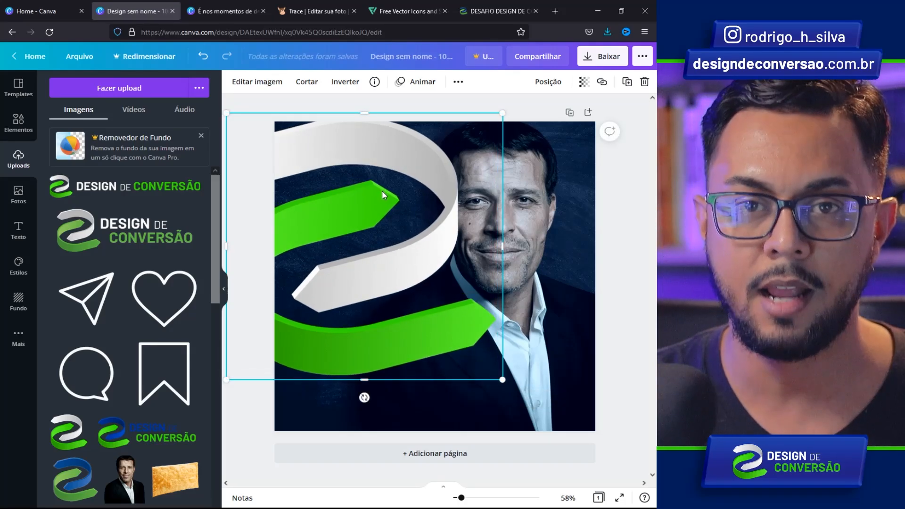
right_click(352, 154)
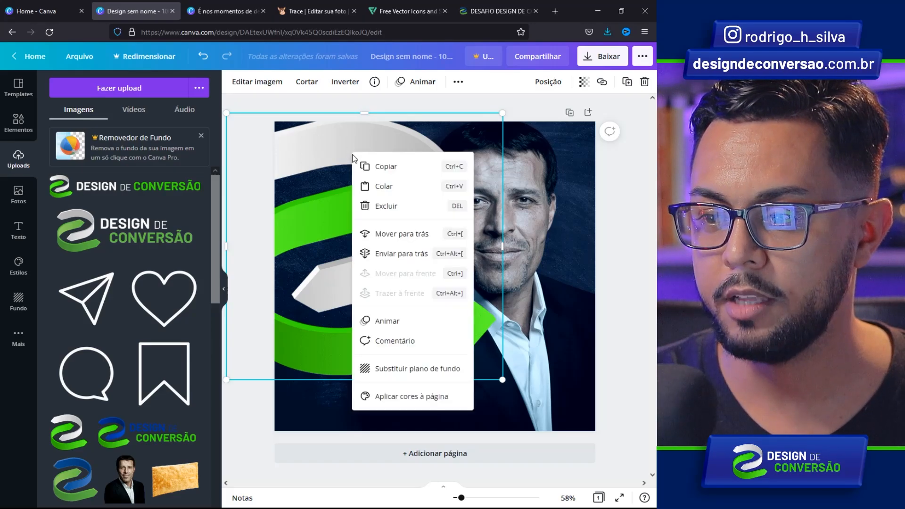
left_click(399, 238)
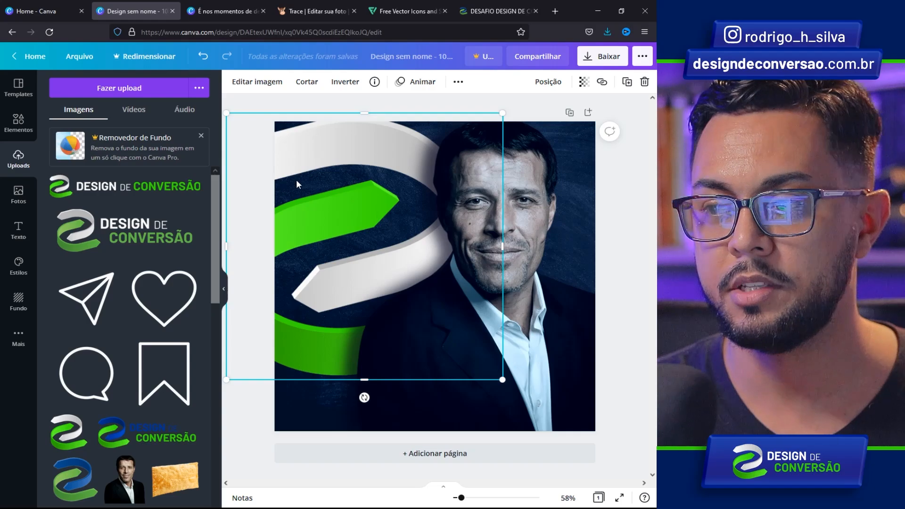
- Set the logo's transparency to 16 and nudge the portrait slightly right
left_click(583, 82)
left_click_drag(549, 113, 499, 118)
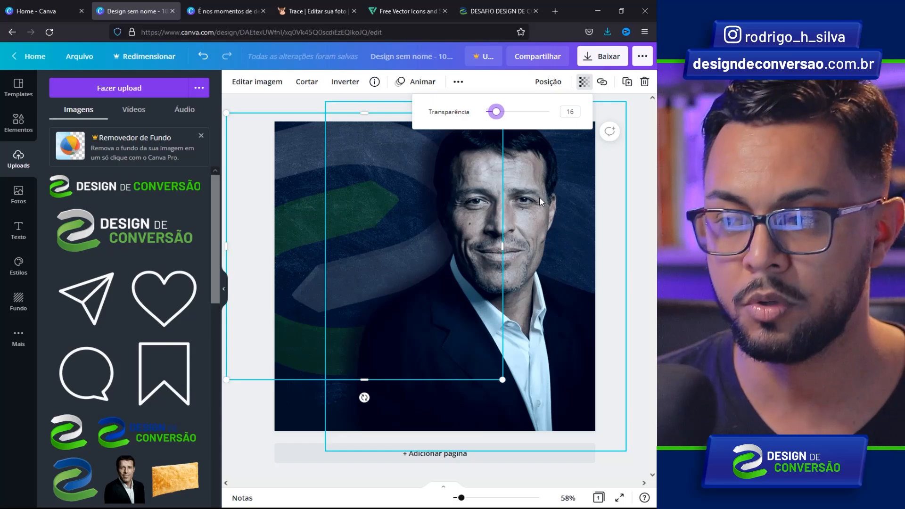
left_click(540, 197)
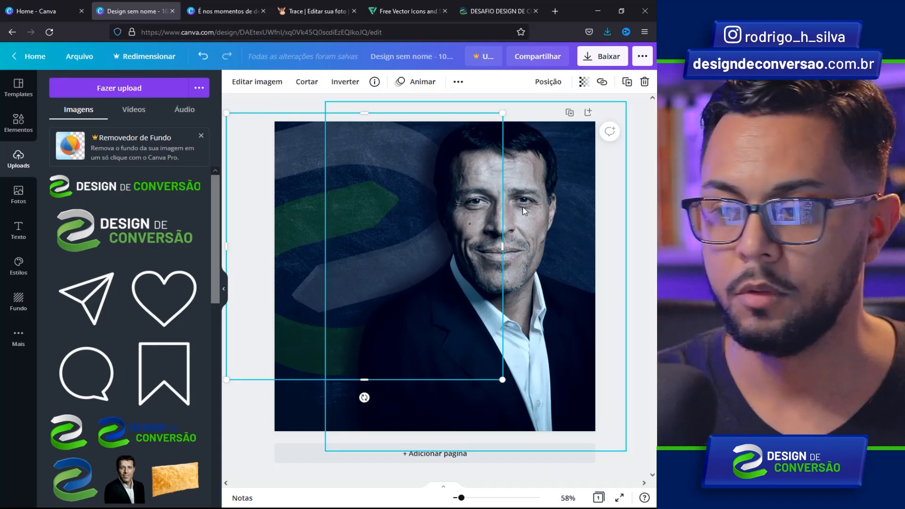
left_click_drag(510, 206, 518, 207)
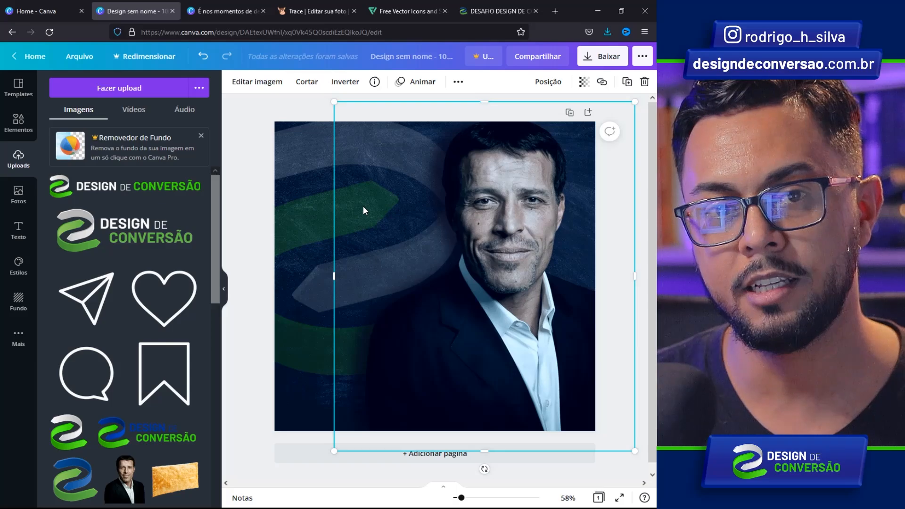
mouse_move(195, 214)
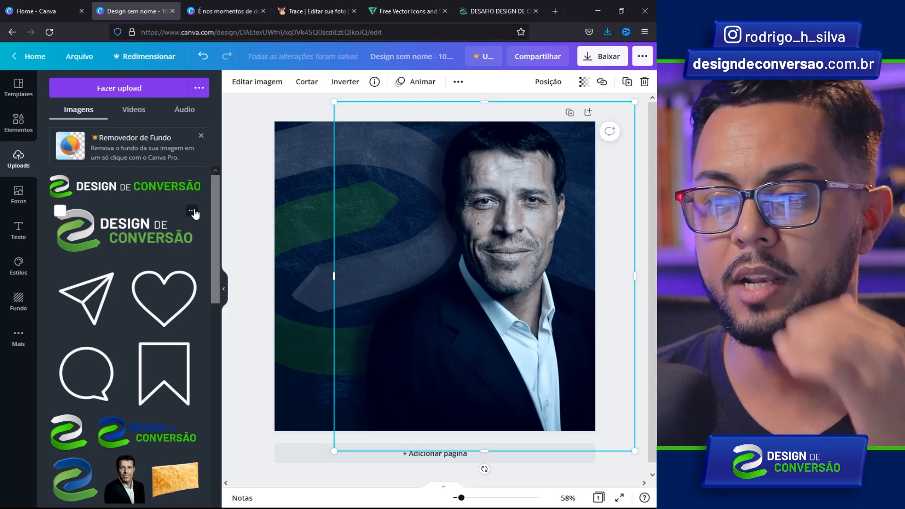
- Add the purple gradient square from a 'gradient' elements search
left_click(19, 127)
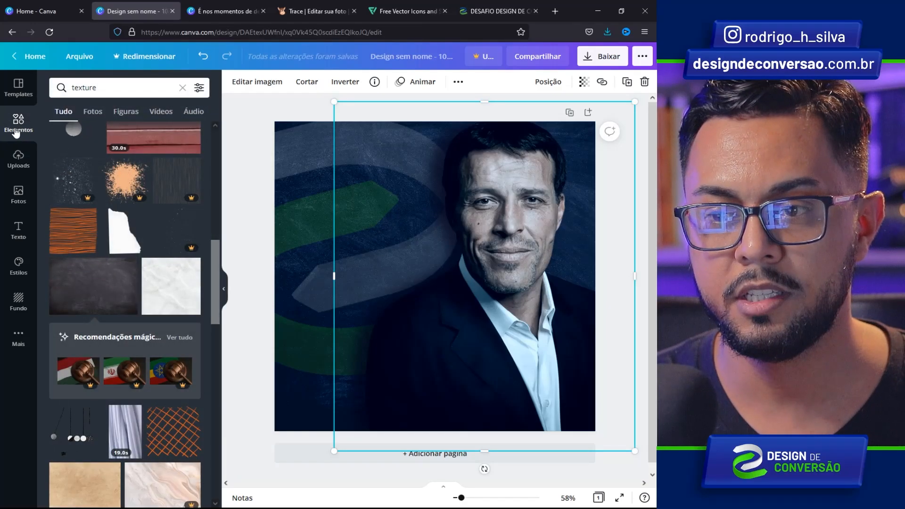
left_click(19, 126)
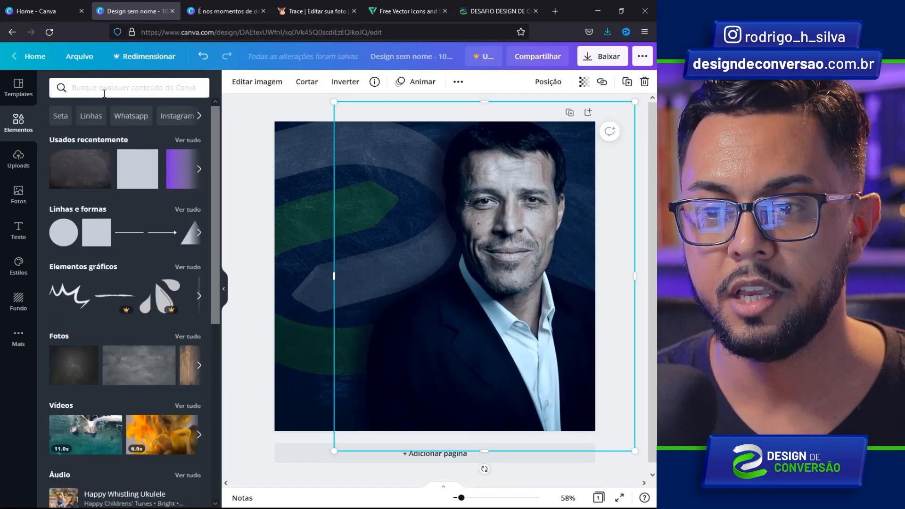
left_click(103, 91)
left_click(97, 190)
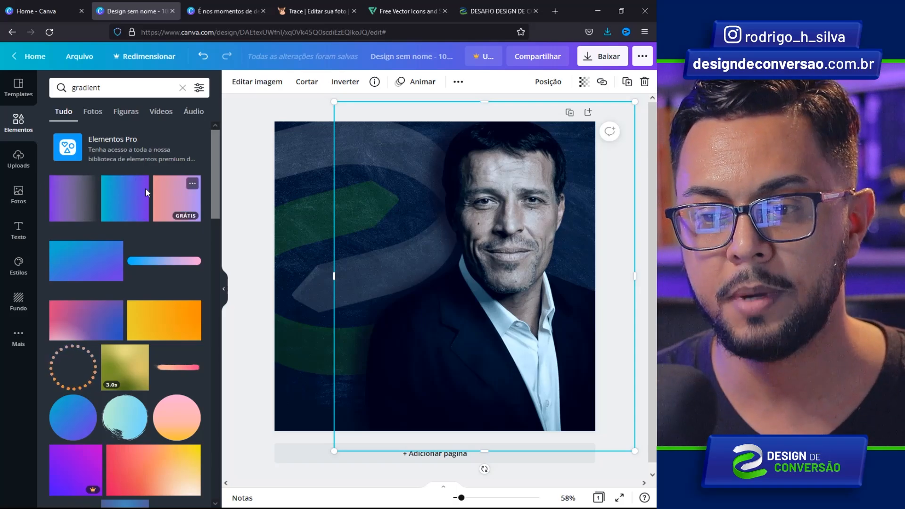
left_click(70, 196)
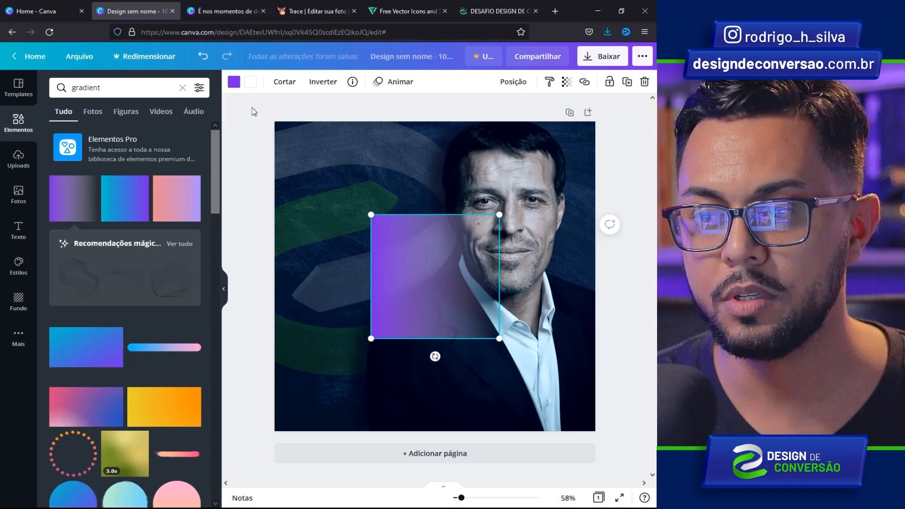
- Change the gradient's first colour to dark navy #0D1750
left_click(234, 82)
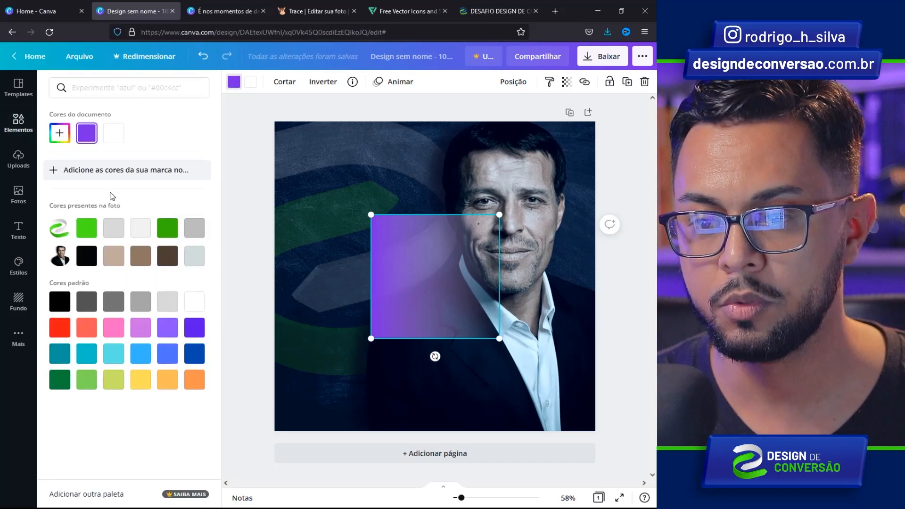
left_click(60, 133)
left_click_drag(155, 217, 144, 218)
left_click_drag(158, 180, 172, 196)
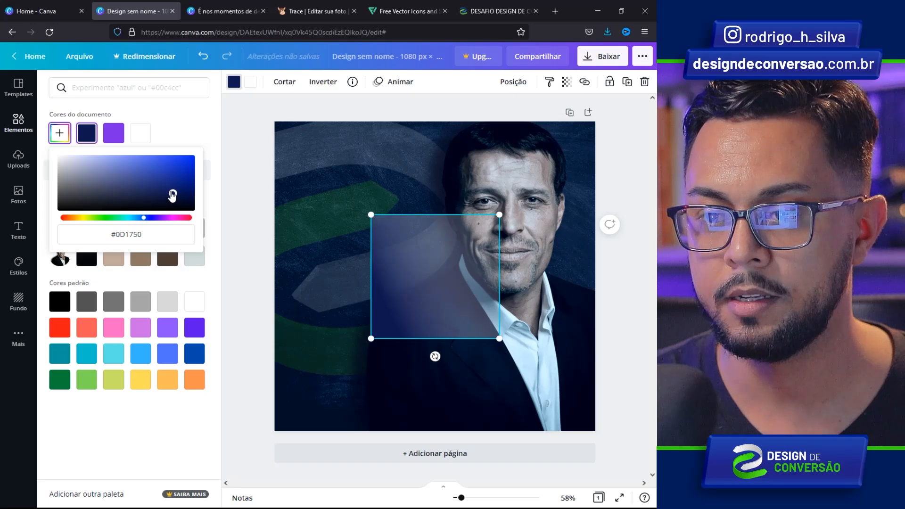
left_click(256, 91)
- Change the gradient's white second colour to #1B2170
left_click(253, 83)
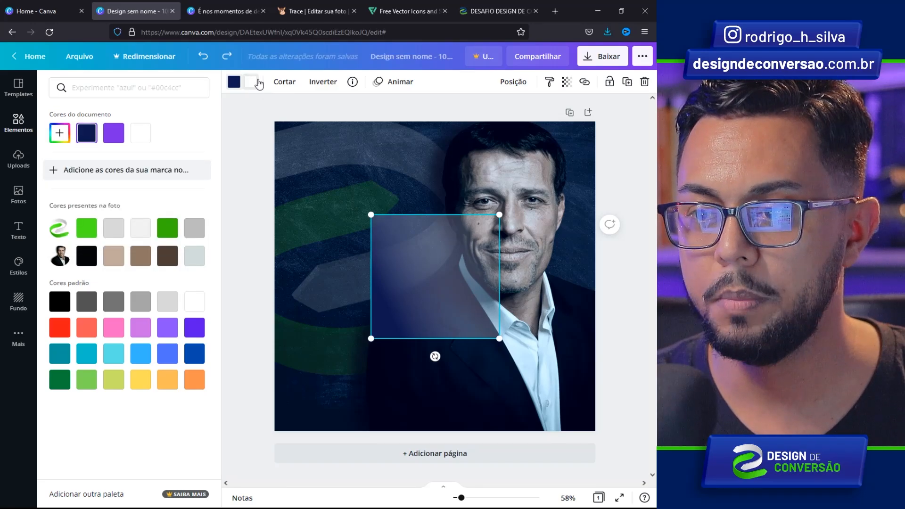
left_click(68, 141)
left_click(145, 217)
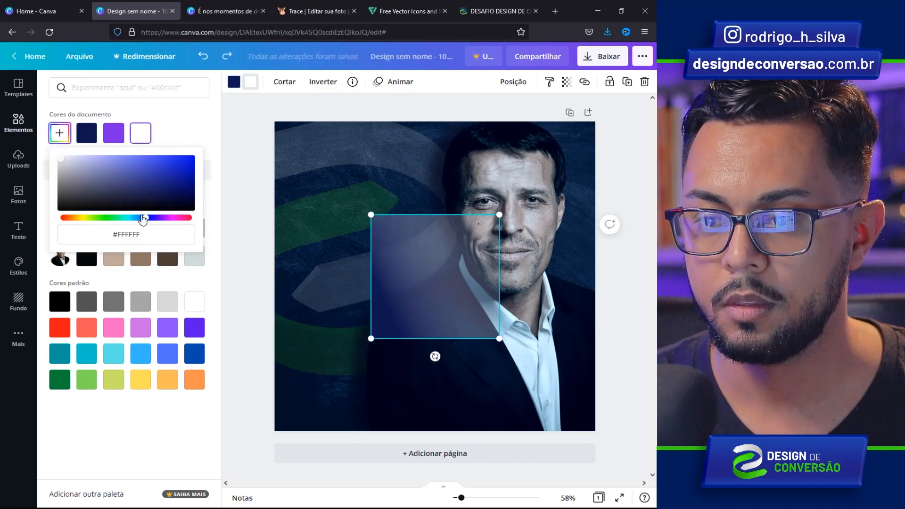
left_click(158, 186)
left_click_drag(158, 186, 161, 186)
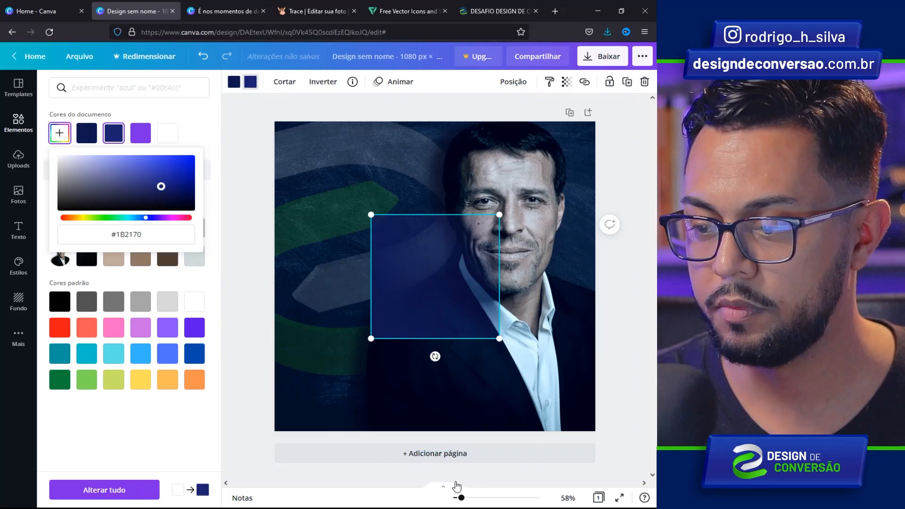
left_click_drag(461, 498, 454, 498)
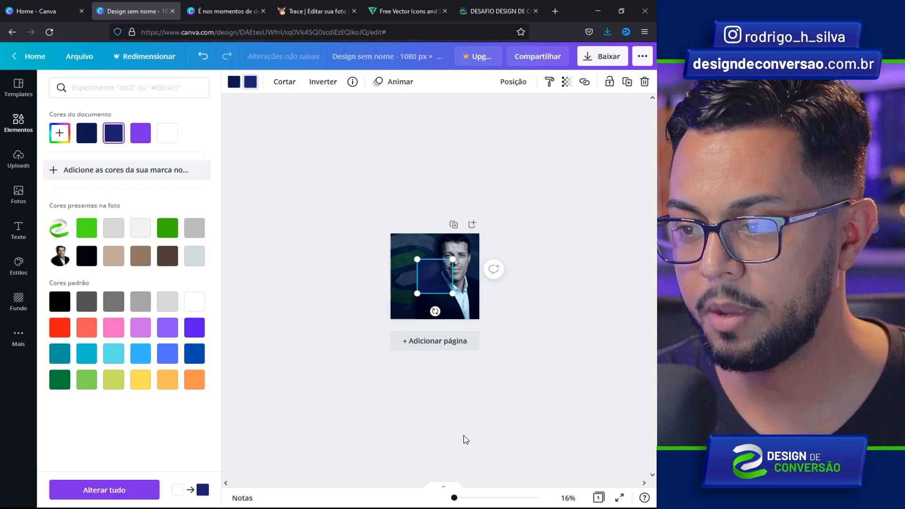
- Rotate the gradient 45° into a diamond and scale it to cover the whole page
left_click_drag(453, 293, 511, 330)
left_click_drag(440, 354, 495, 335)
left_click_drag(457, 279, 455, 282)
left_click_drag(335, 276, 341, 285)
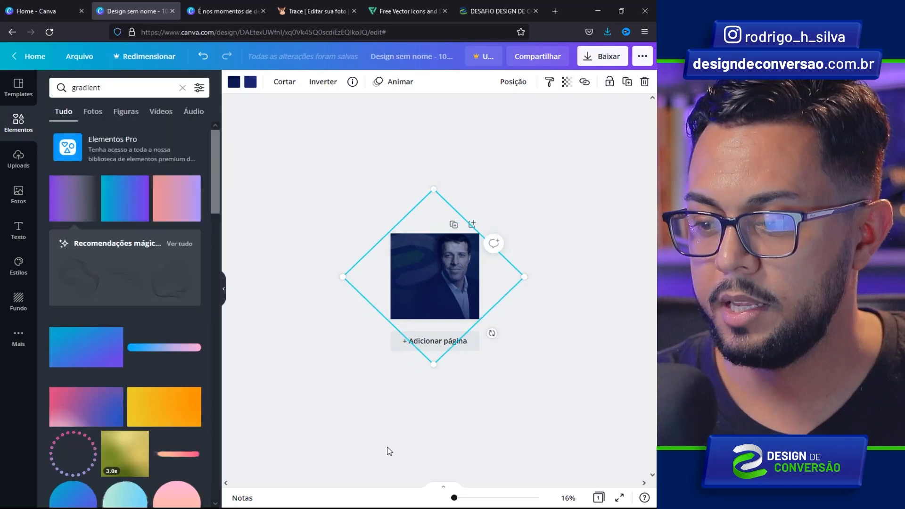
left_click_drag(454, 498, 460, 498)
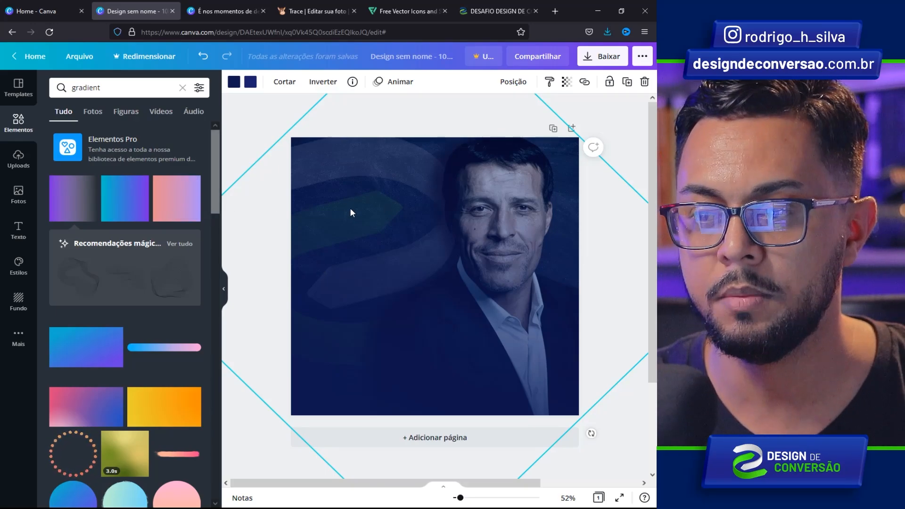
- Toggle the blue overlay off and on to compare, then select photo, logo and overlay together
key("Delete")
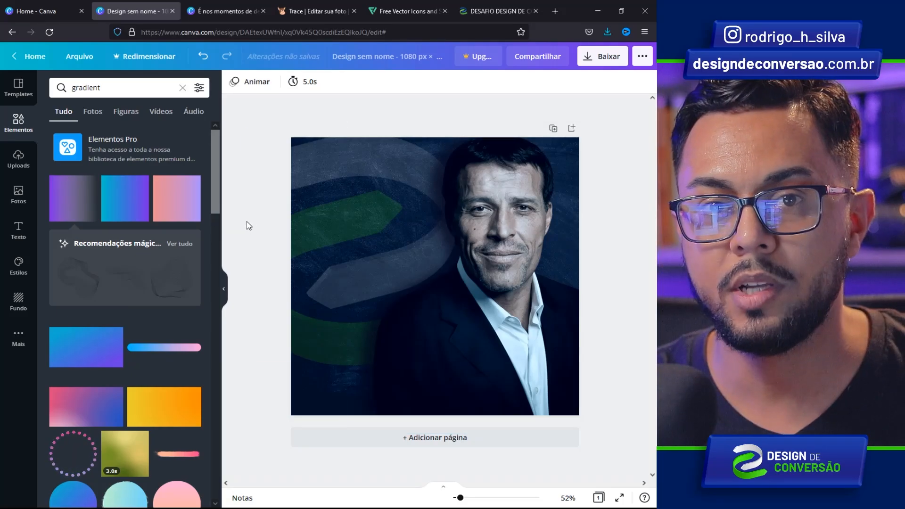
key("ctrl+z")
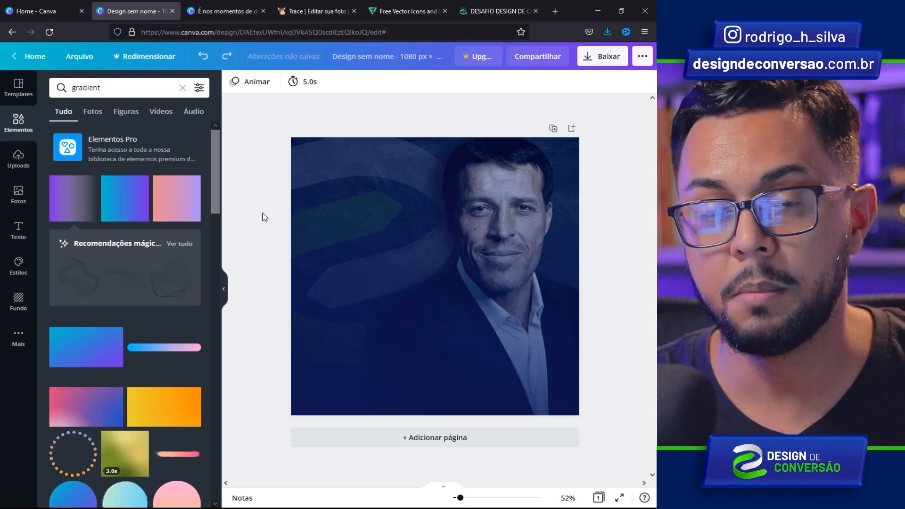
key("ctrl+y")
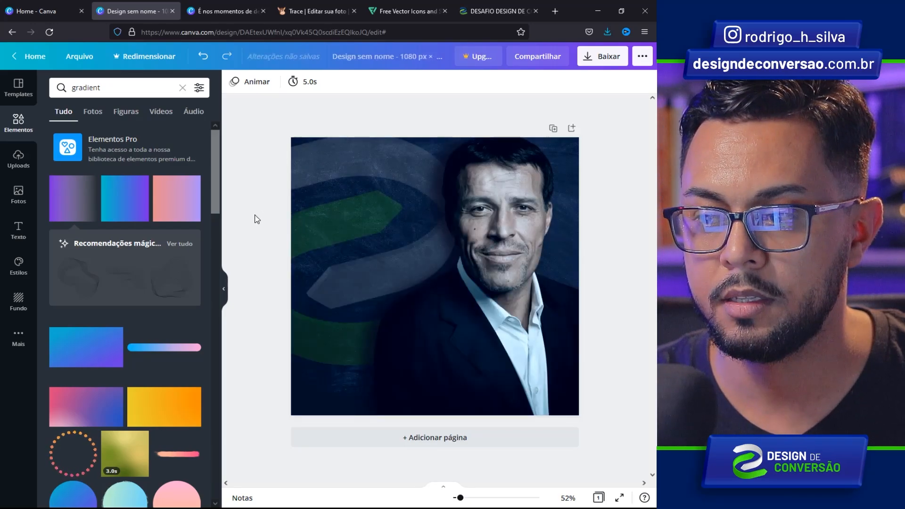
key("ctrl+z")
key("ctrl+y")
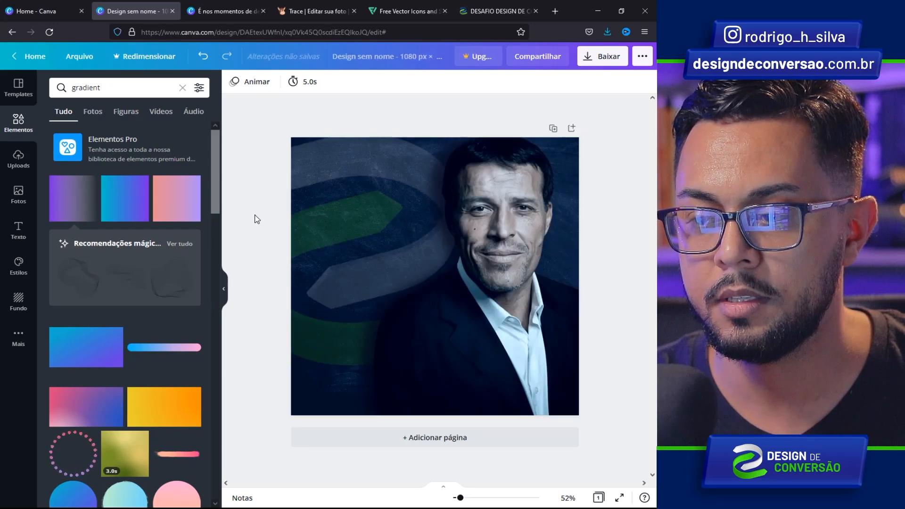
key("ctrl+z")
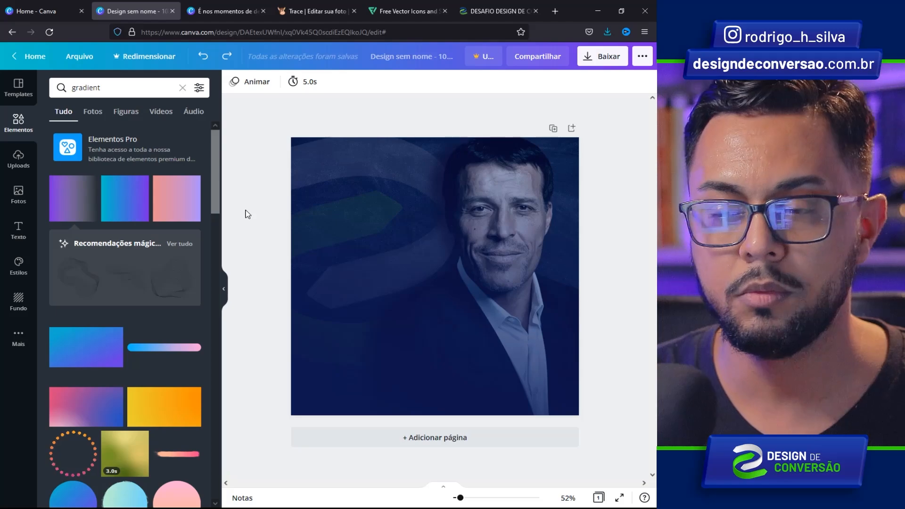
left_click_drag(266, 143, 597, 434)
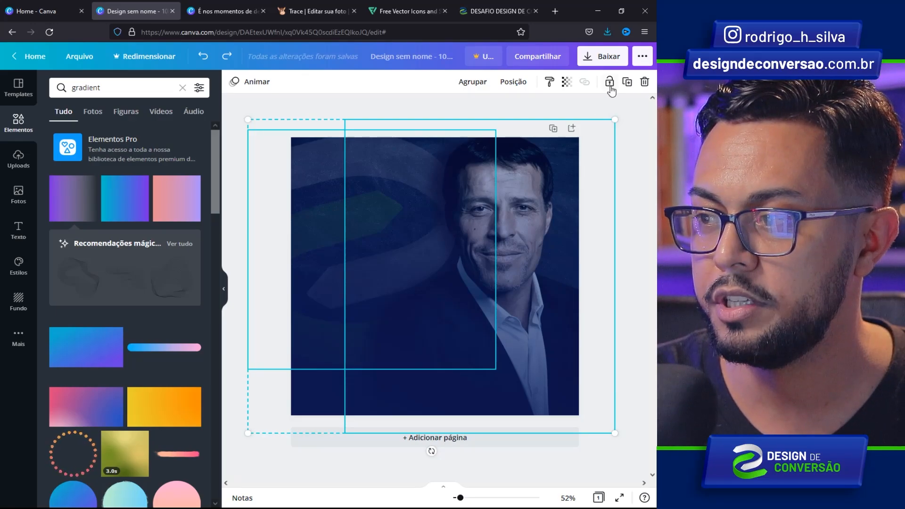
- Lock the photo, logo and blue overlay, then turn on 'Mostrar margens' from Arquivo
left_click(609, 82)
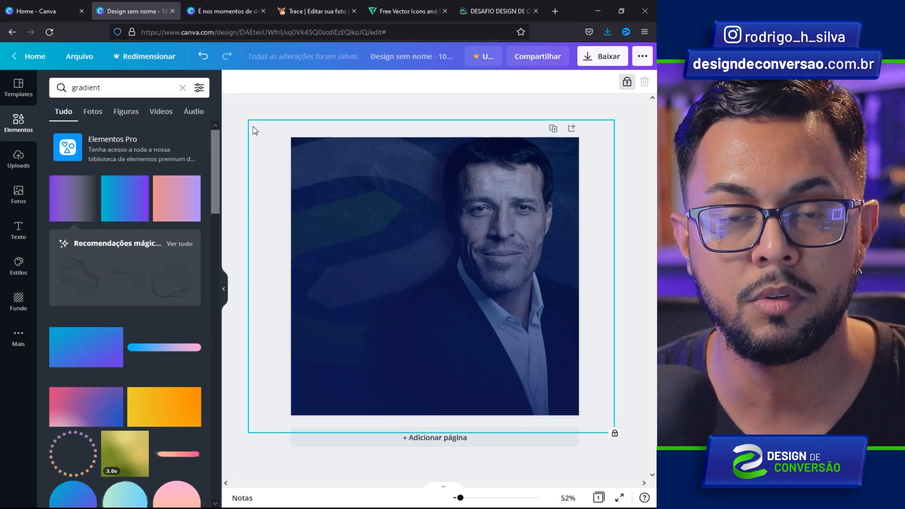
left_click(69, 60)
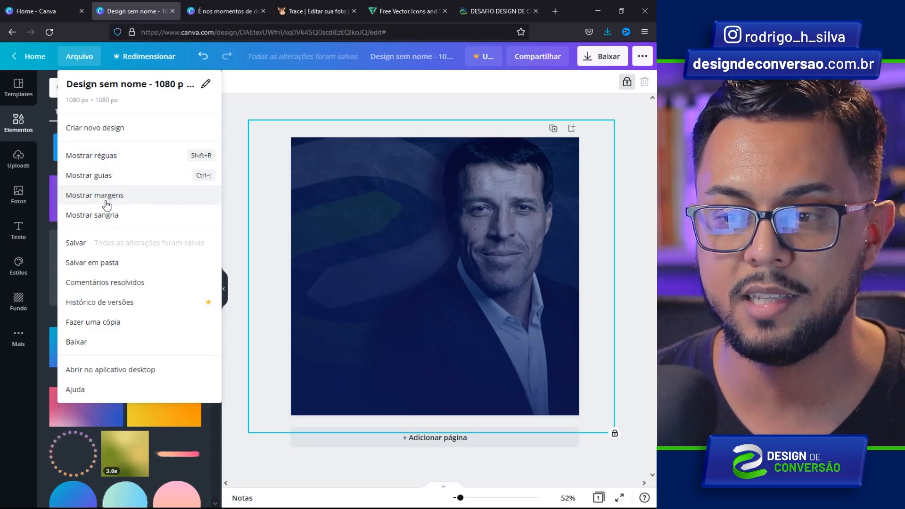
left_click(108, 200)
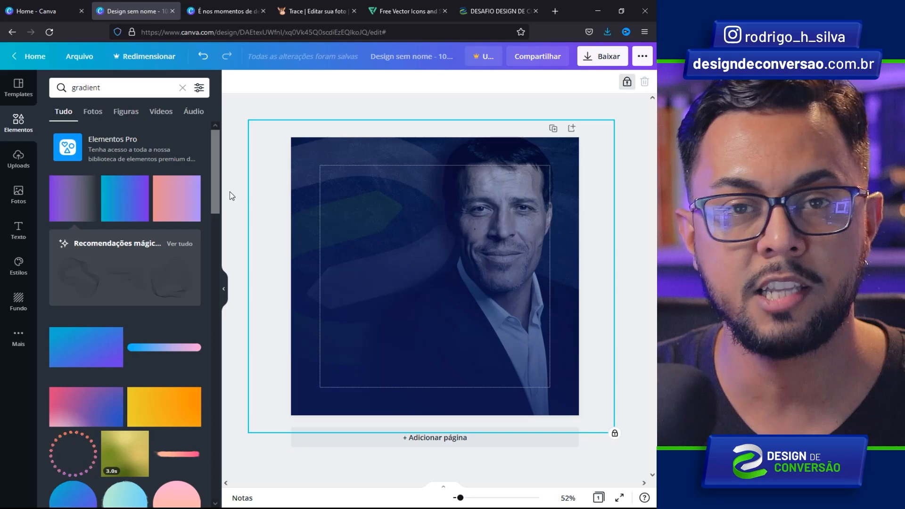
- Search elements for 'aspas' and add the quote-mark graphic to the page
left_click(229, 191)
left_click(120, 92)
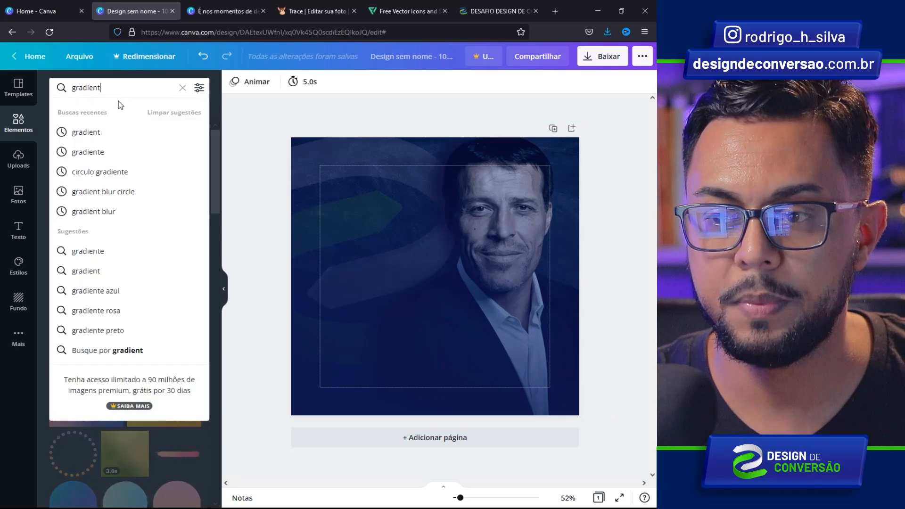
key("ctrl+a")
type("aspas")
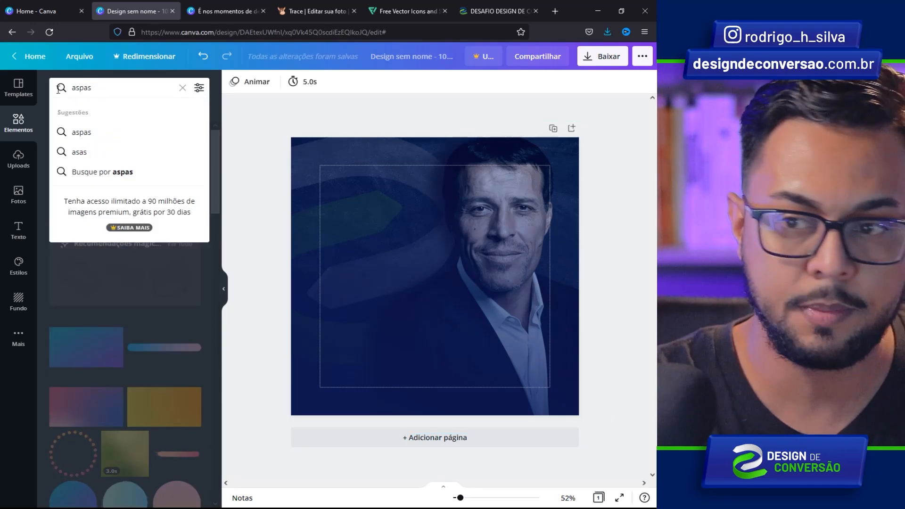
key("Return")
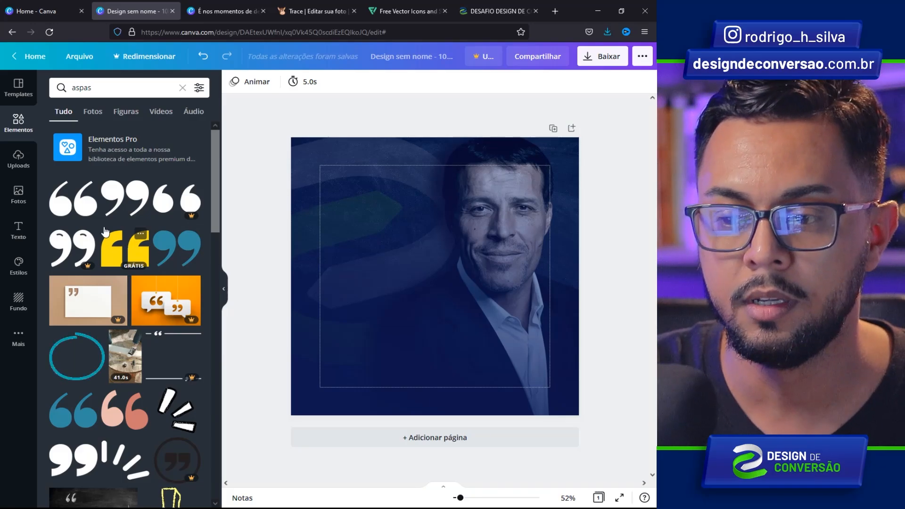
left_click(114, 249)
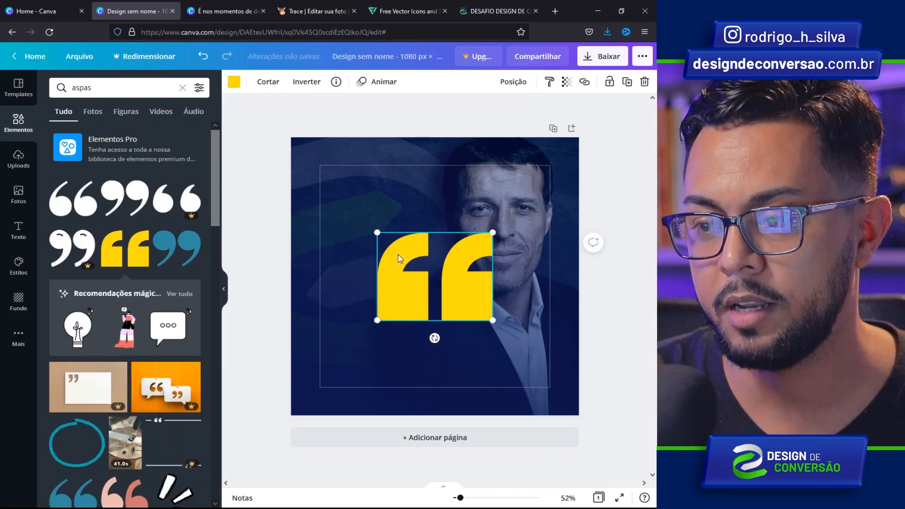
- Move the quote marks to the inner frame's top-left, make them green and smaller, and add a text box
left_click_drag(401, 253, 344, 186)
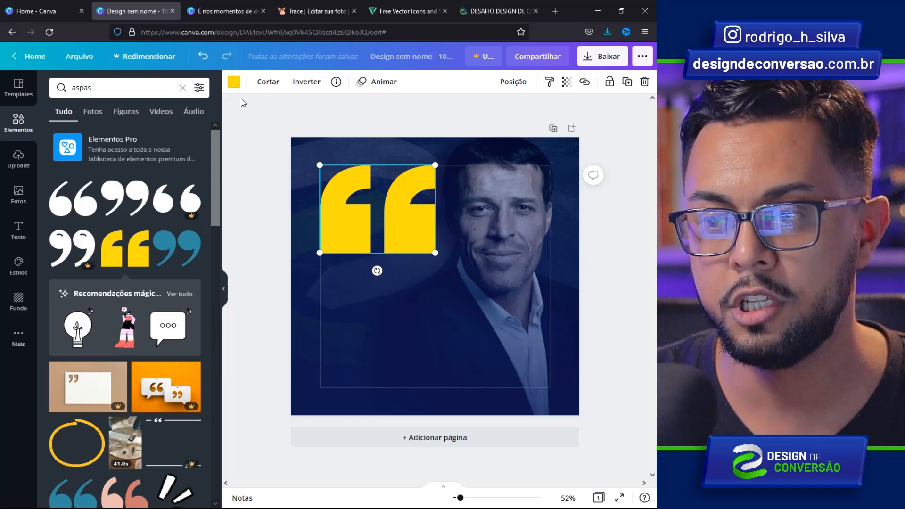
left_click(234, 82)
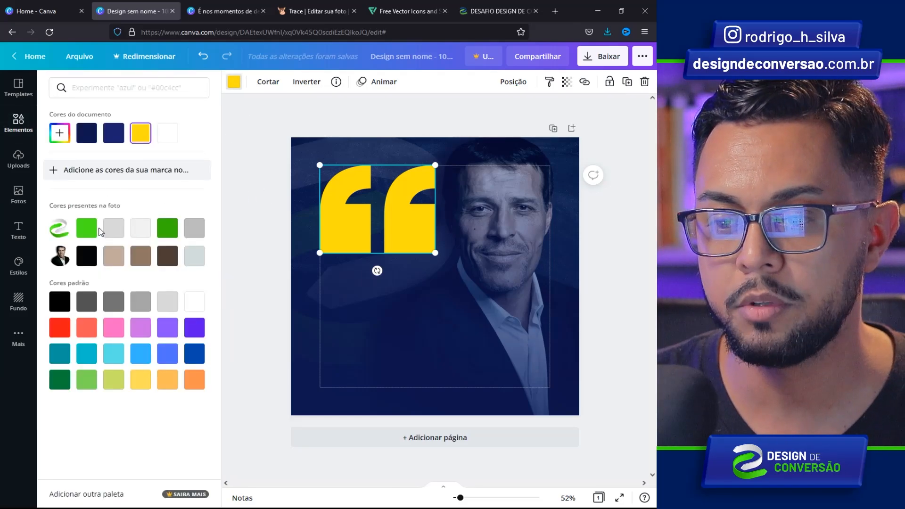
left_click(90, 230)
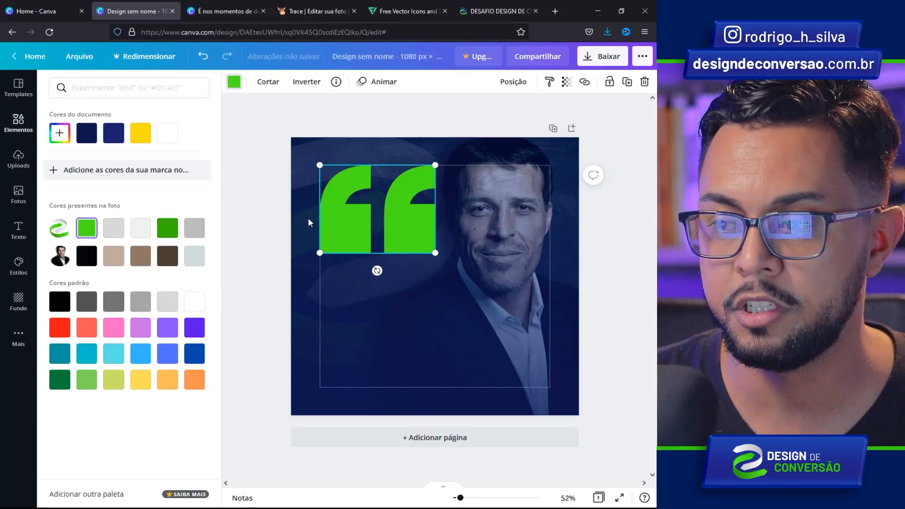
left_click_drag(435, 253, 353, 194)
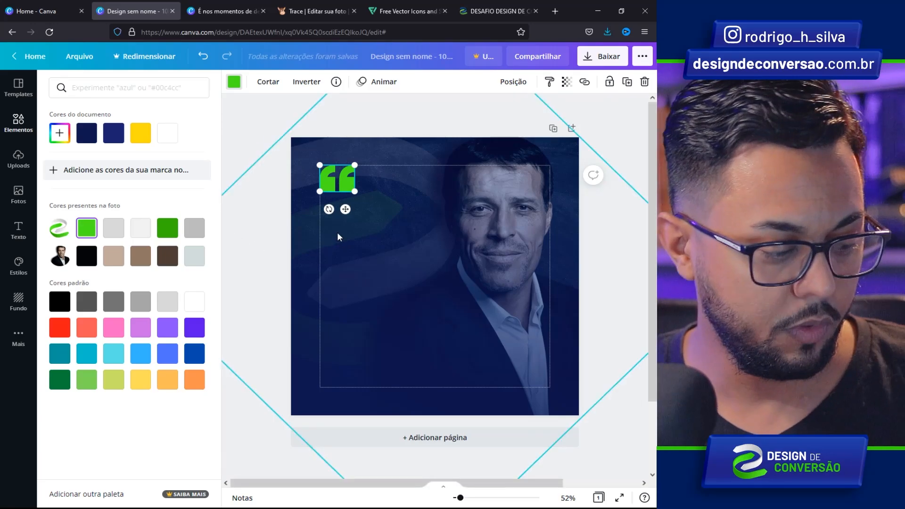
left_click(351, 237)
key("t")
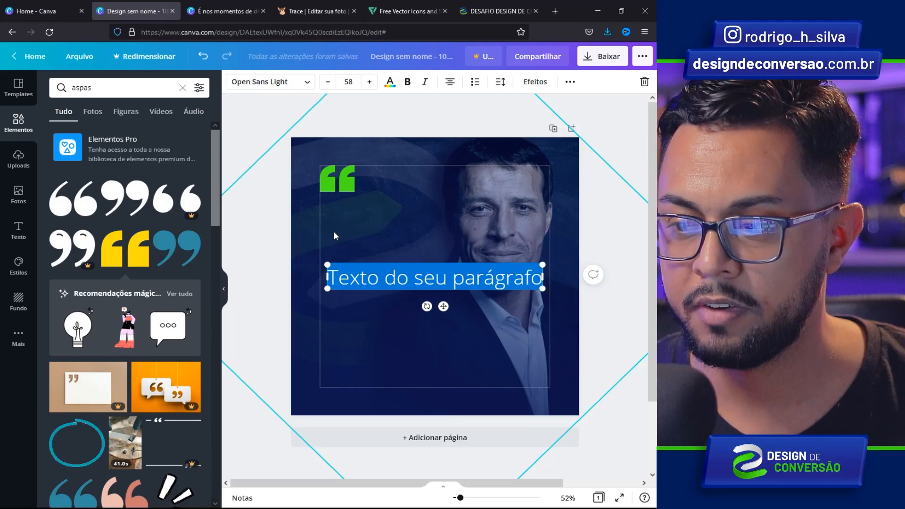
- Paste the quote into the text box and set it to left-aligned Barlow Condensed
type("É nos momentos de decisão que o seu destino é traçado.")
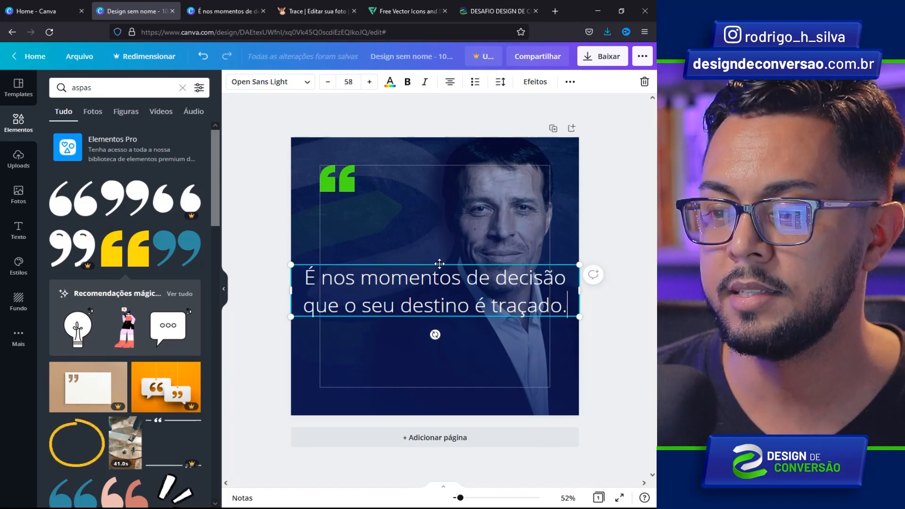
left_click(433, 271)
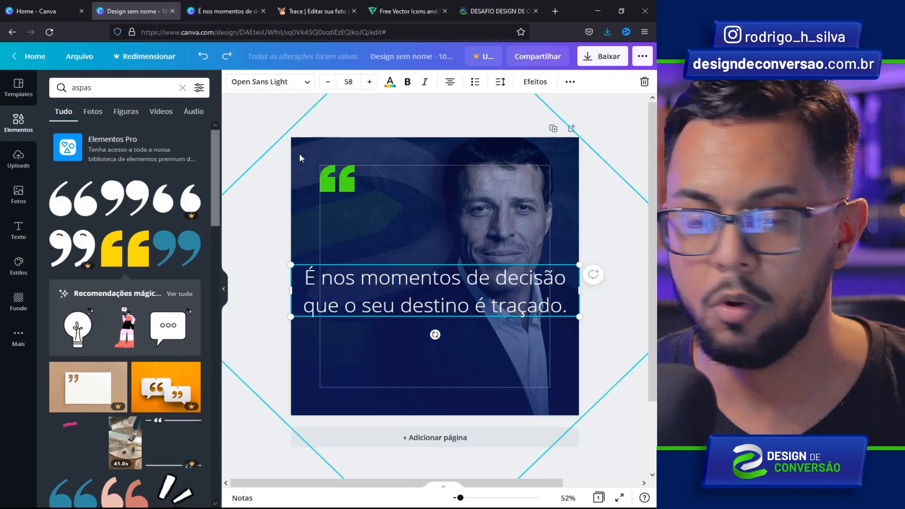
key("ctrl+a")
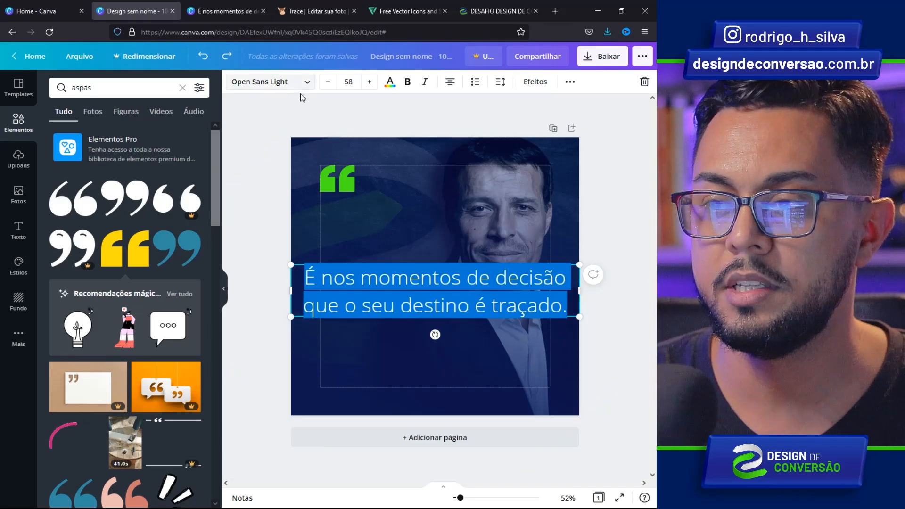
left_click(307, 82)
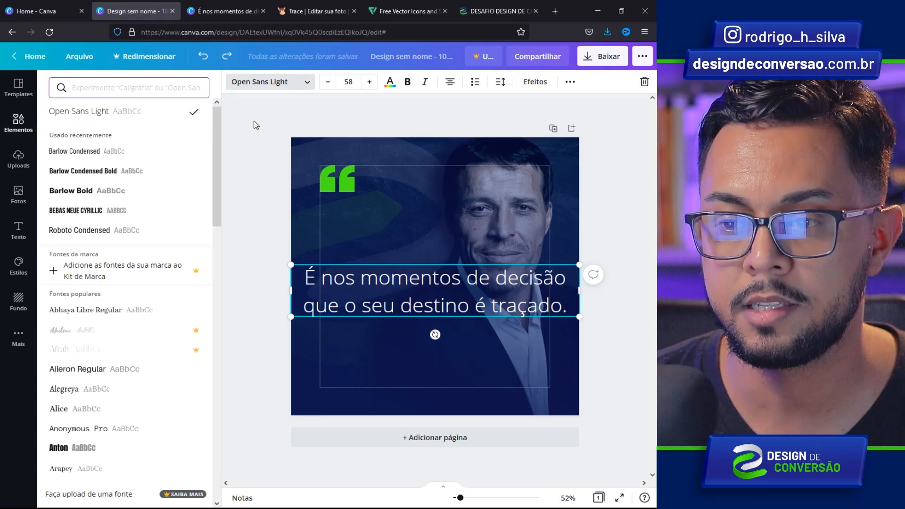
left_click(75, 151)
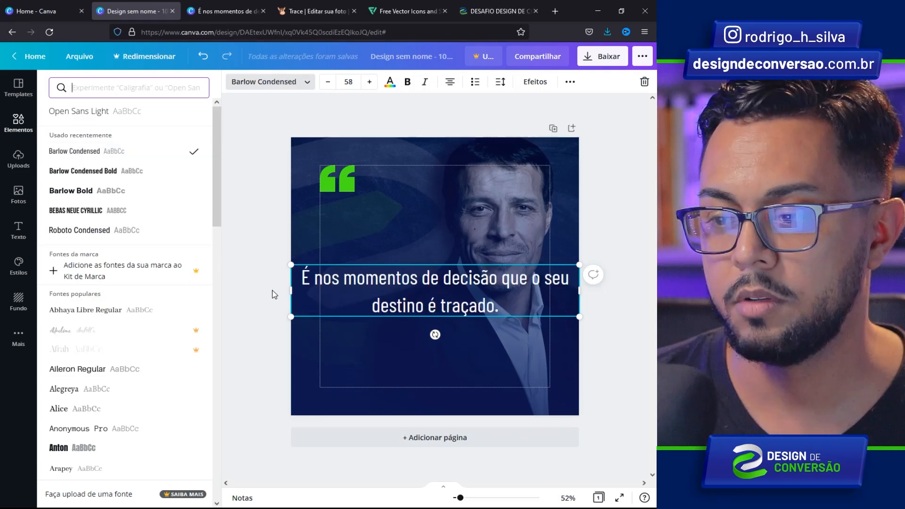
left_click(449, 83)
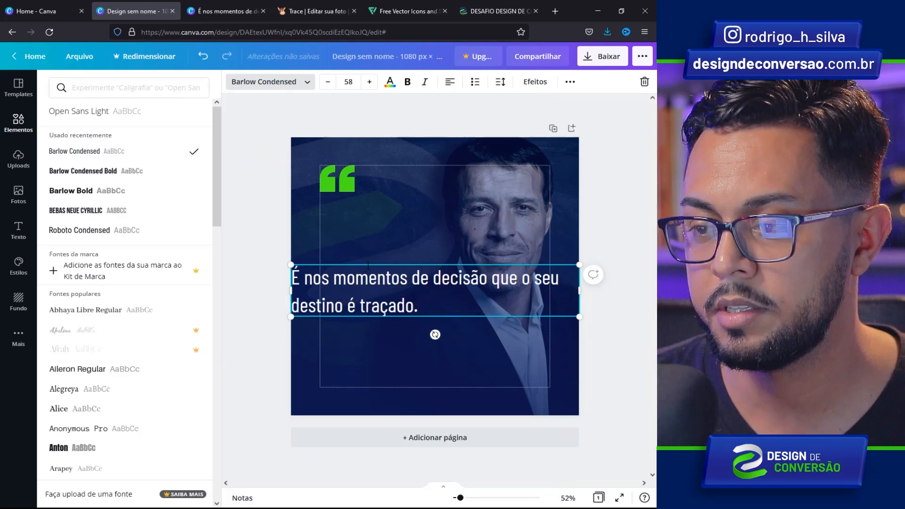
- Move the quote under the quote marks, narrow its box, and reduce the font size to 54
left_click_drag(382, 256, 408, 204)
left_click_drag(608, 229, 453, 230)
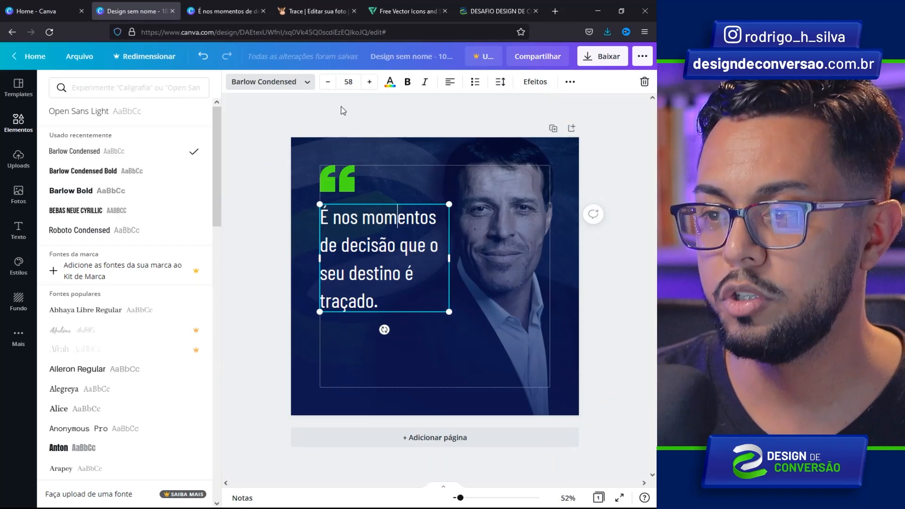
left_click(327, 86)
left_click(327, 86)
left_click(327, 84)
left_click(327, 85)
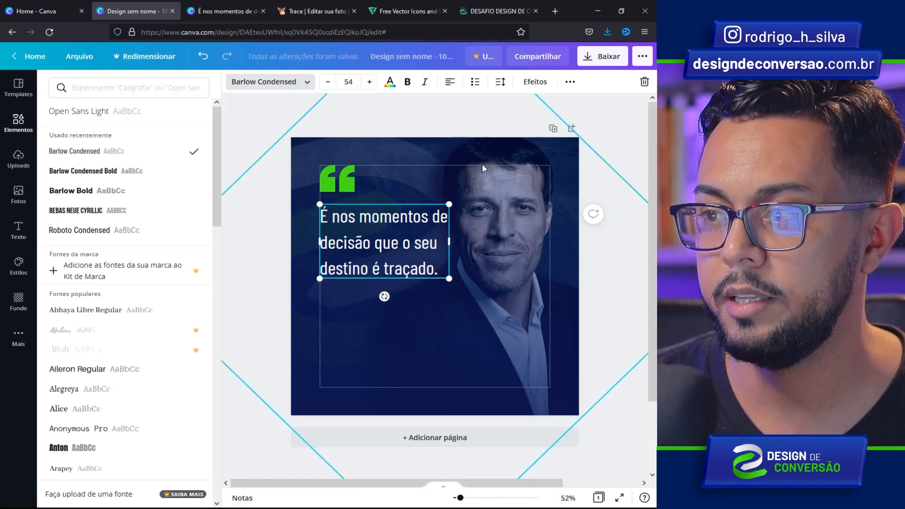
- Set the quote's letter spacing to -25 and line spacing to 1.13, then highlight 'momentos de decisão'
left_click(500, 83)
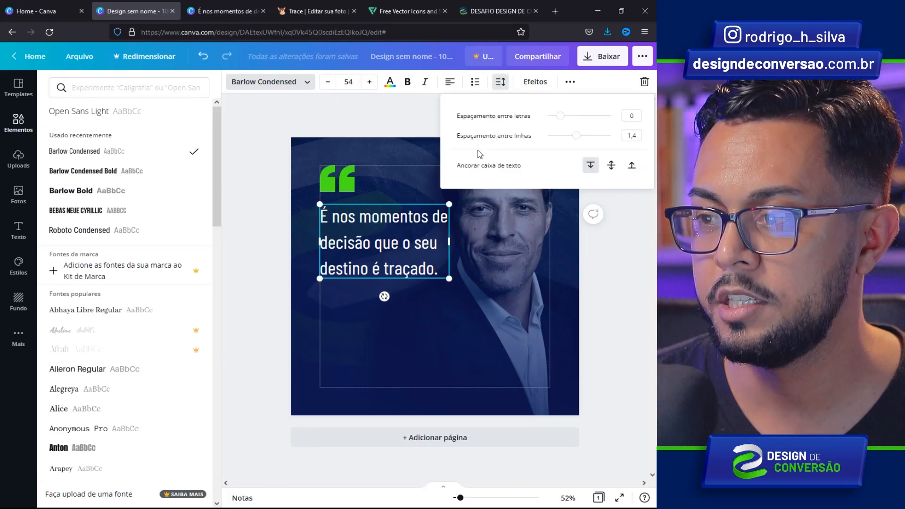
left_click_drag(560, 115, 569, 137)
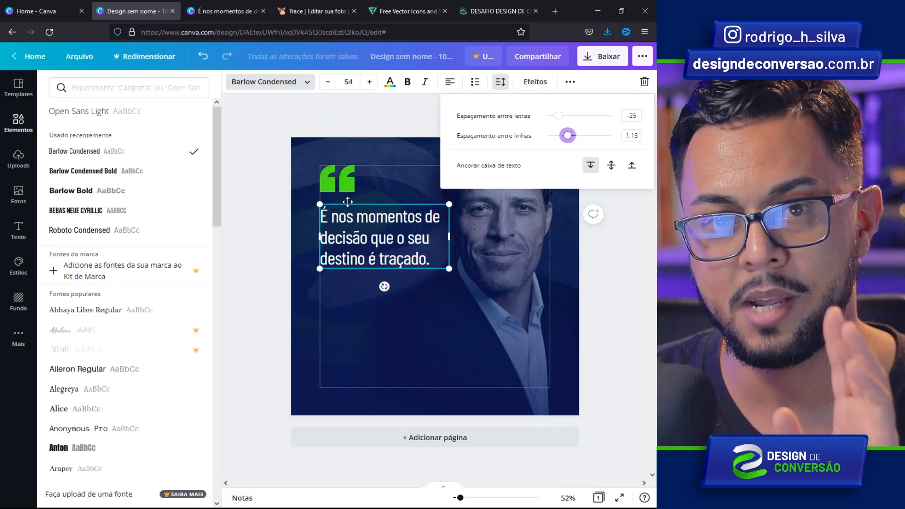
left_click_drag(357, 217, 367, 238)
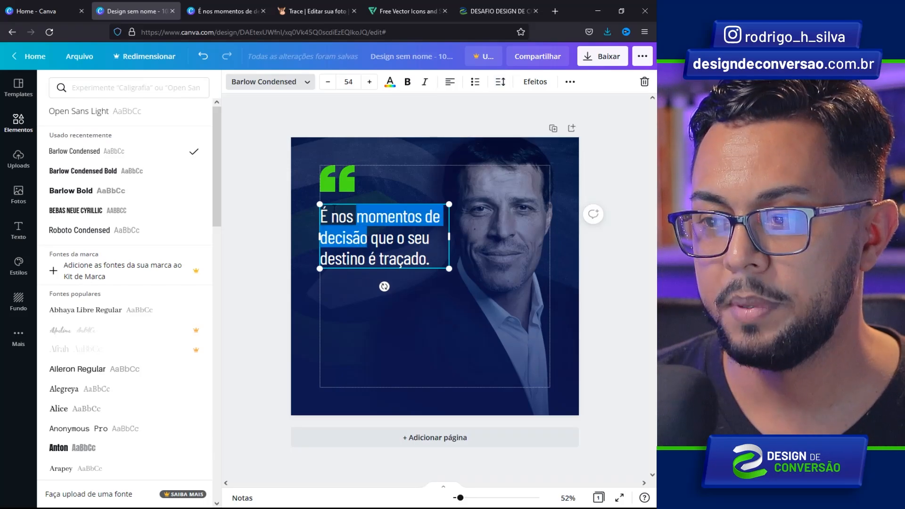
- Colour the words 'momentos de decisão' and 'traçado.' with the green document colour
left_click(389, 81)
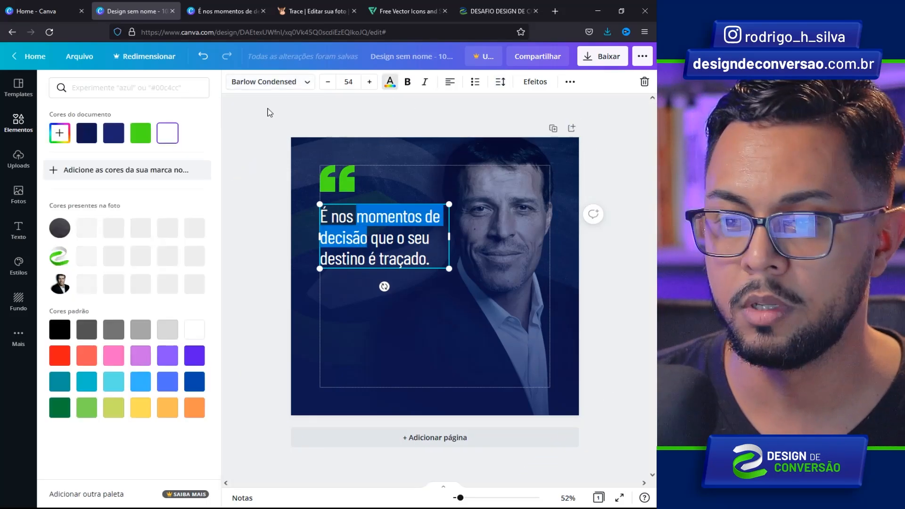
left_click(136, 140)
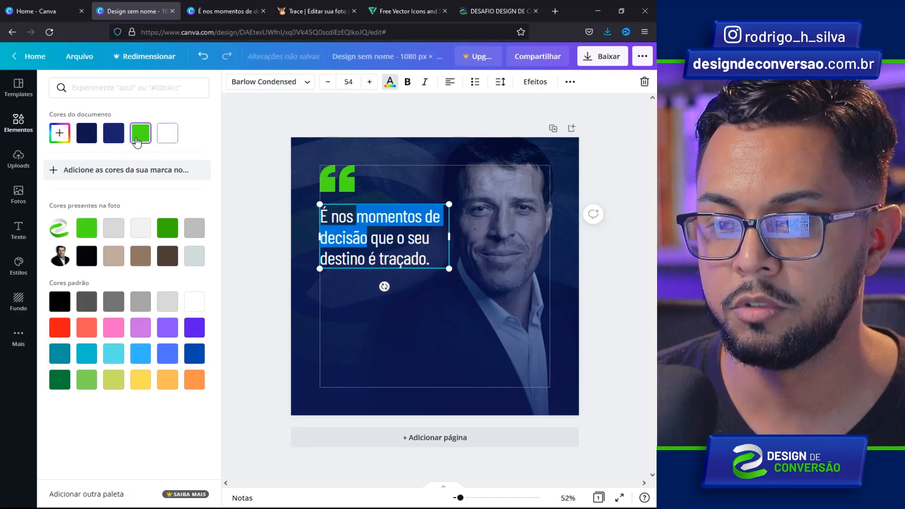
left_click_drag(379, 258, 429, 258)
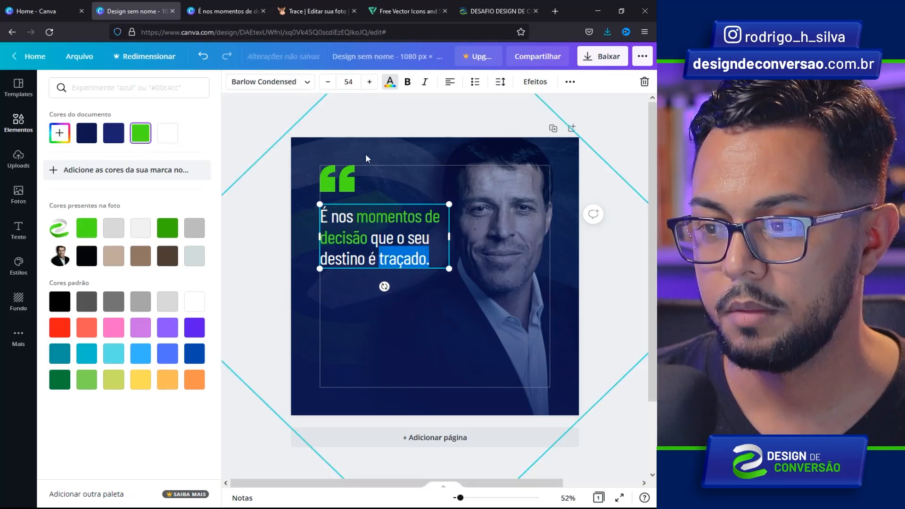
left_click(370, 154)
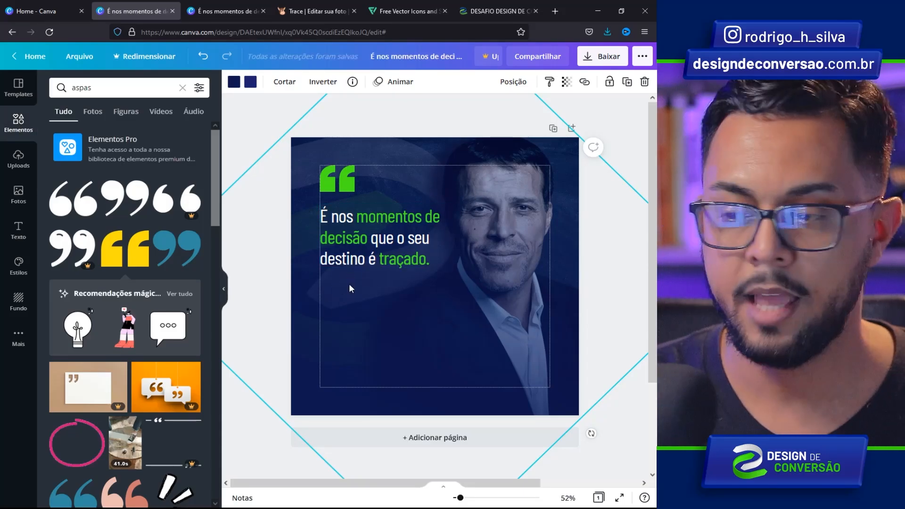
- Add a small author-name text label, left-aligned with the quote beneath it
type("tTony Robbin")
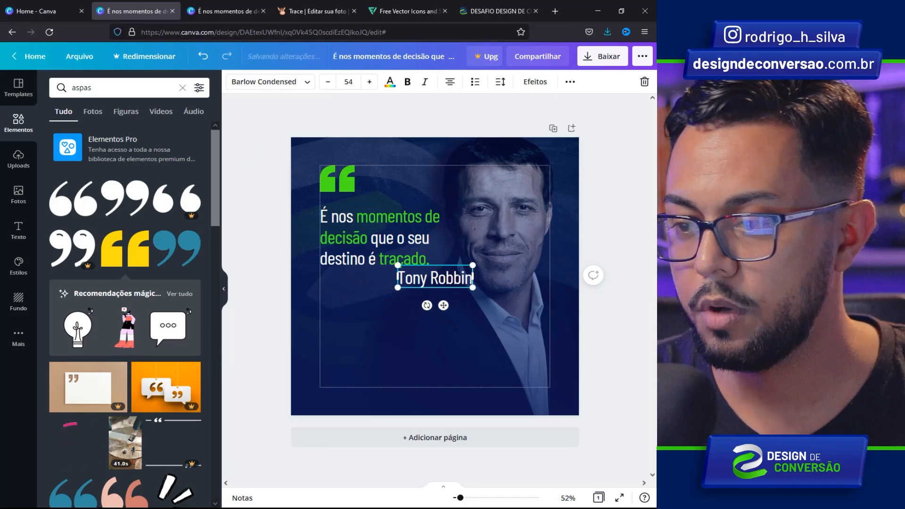
left_click_drag(473, 264, 438, 274)
left_click_drag(425, 306, 347, 306)
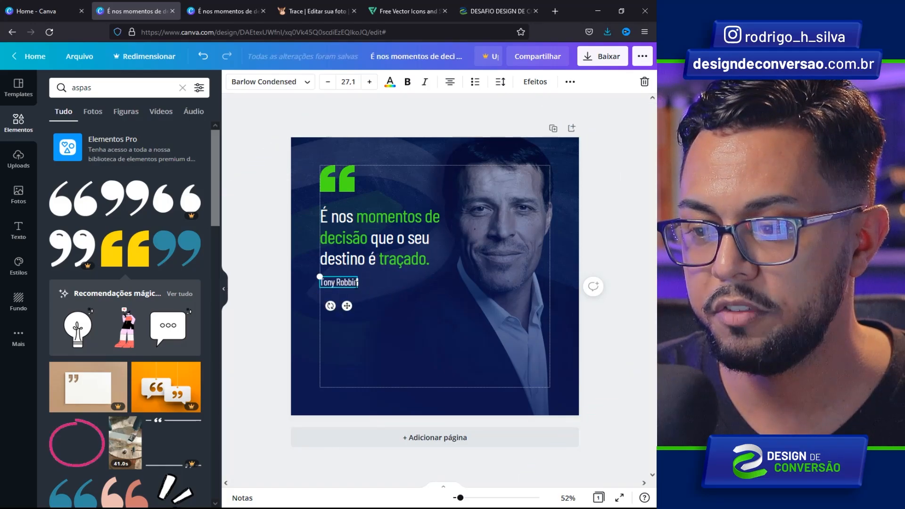
type("s")
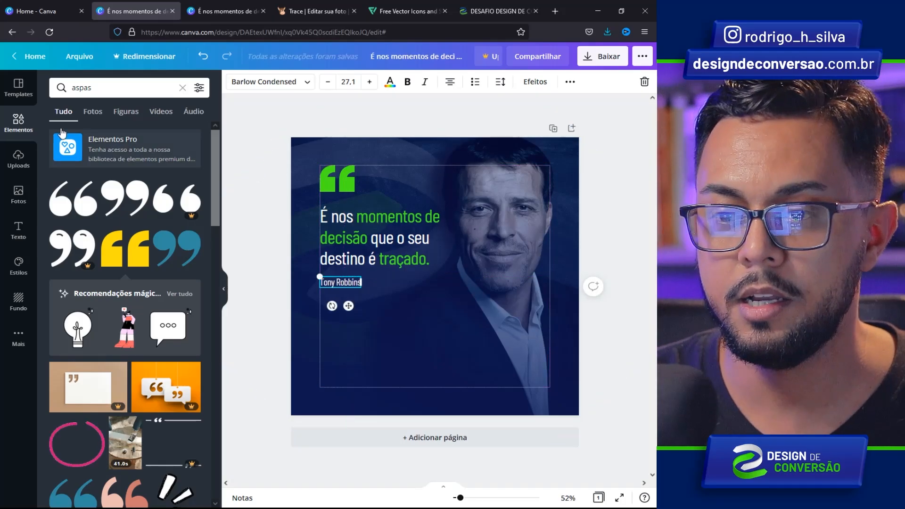
- Add a square shape, flatten it into a thin white bar behind the author label
left_click(19, 133)
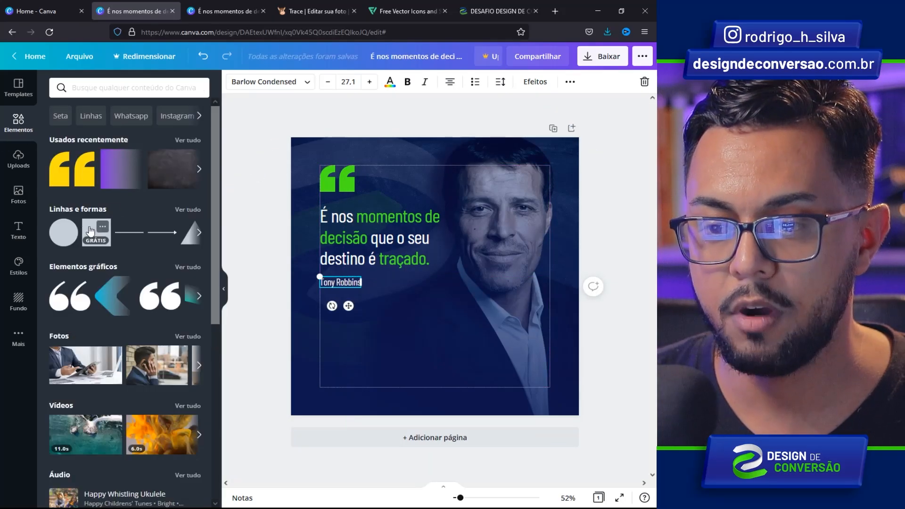
left_click(91, 230)
left_click_drag(464, 226, 438, 291)
left_click_drag(384, 421, 413, 291)
left_click_drag(308, 284, 319, 282)
left_click_drag(412, 280, 366, 282)
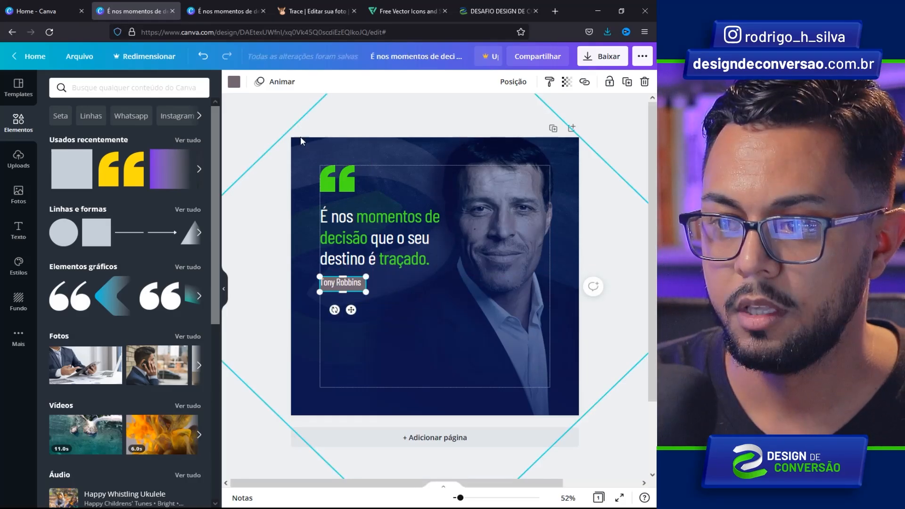
left_click(234, 82)
left_click(195, 134)
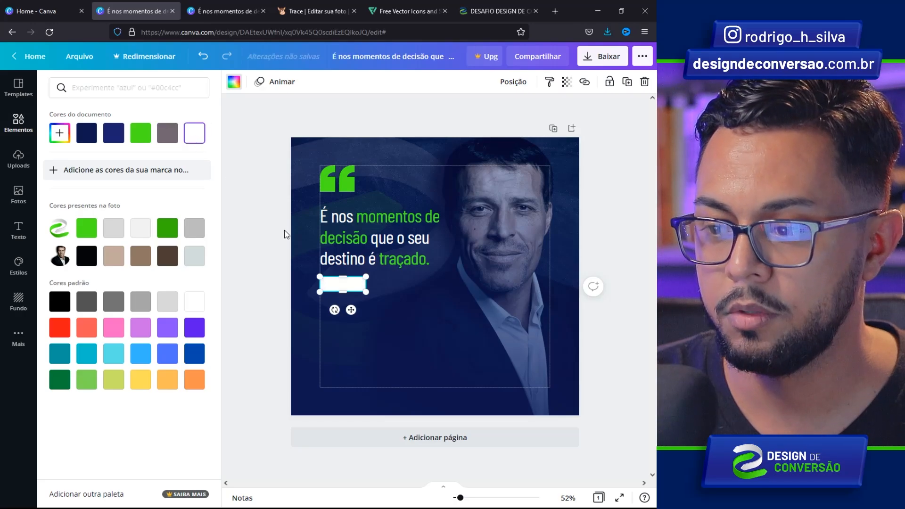
- Make the author label dark navy and keep it just under the quote, undoing an accidental move
left_click(277, 225)
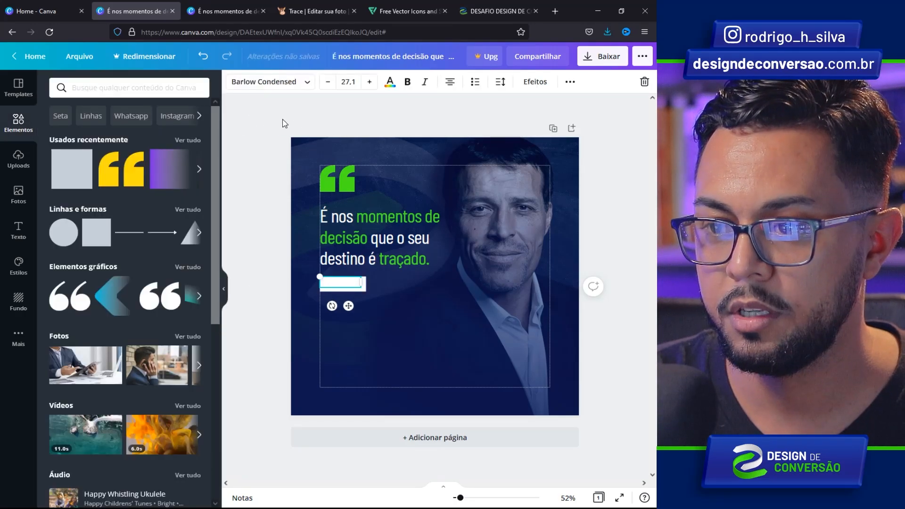
left_click(390, 82)
left_click(85, 137)
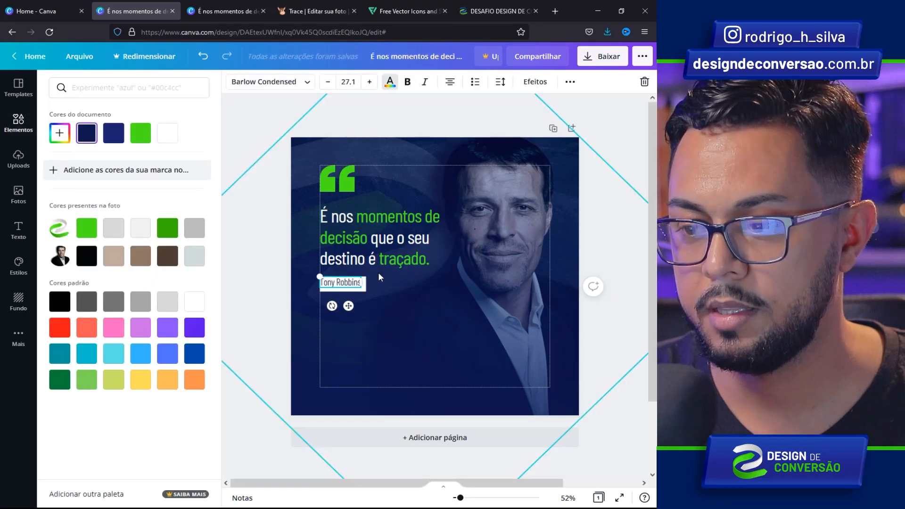
left_click(382, 301)
left_click(346, 284)
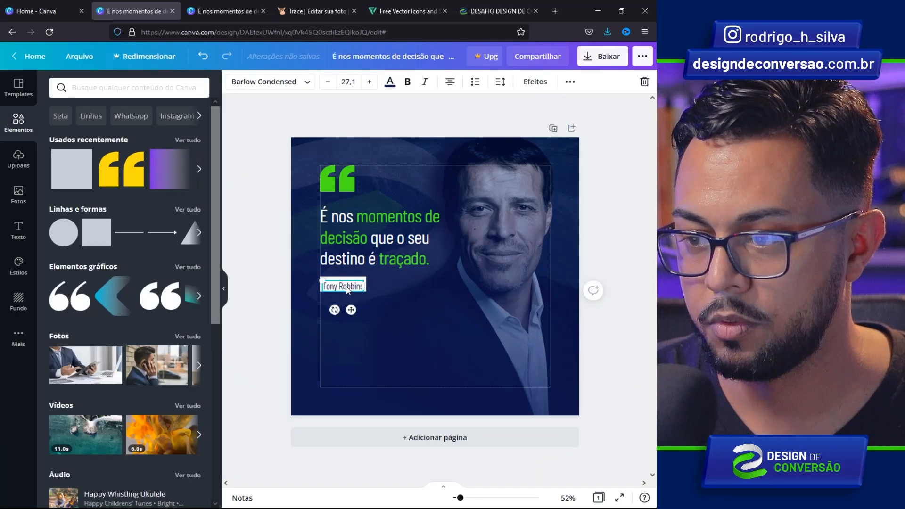
left_click(371, 295)
left_click(342, 286)
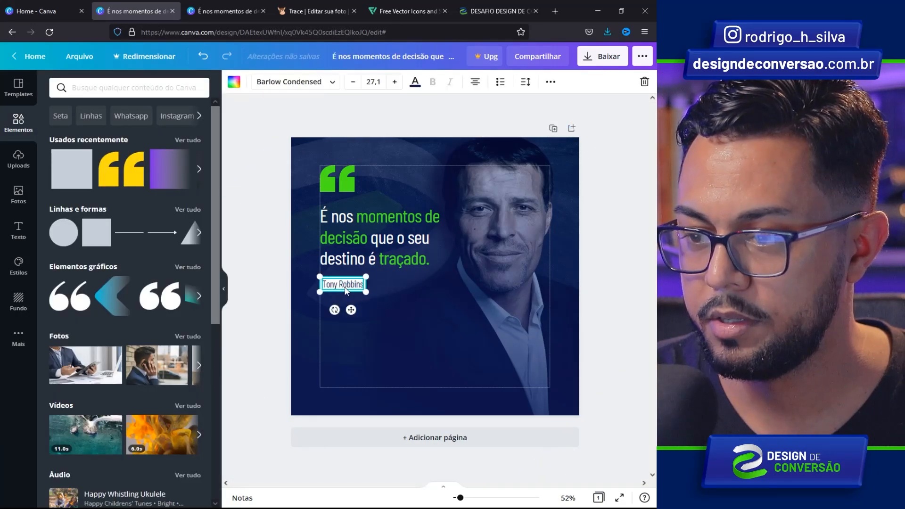
left_click_drag(340, 286, 341, 280)
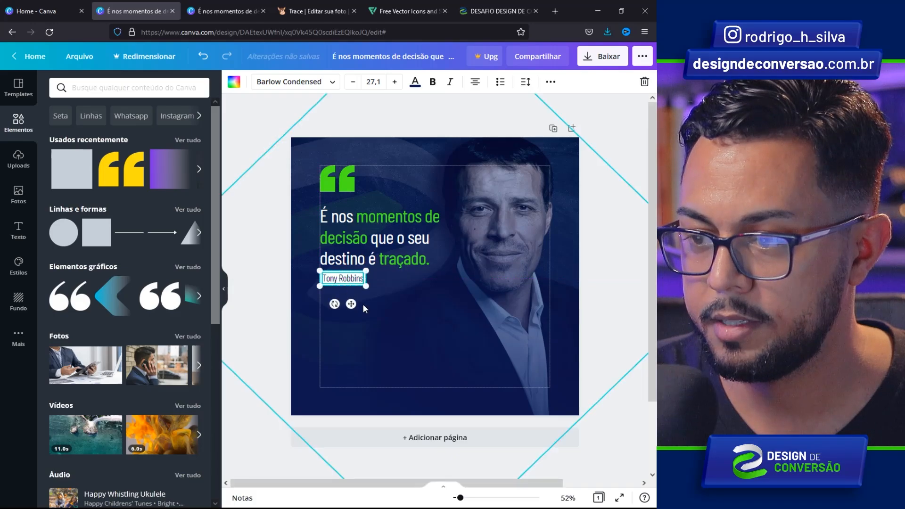
left_click(363, 304)
key("ctrl+z")
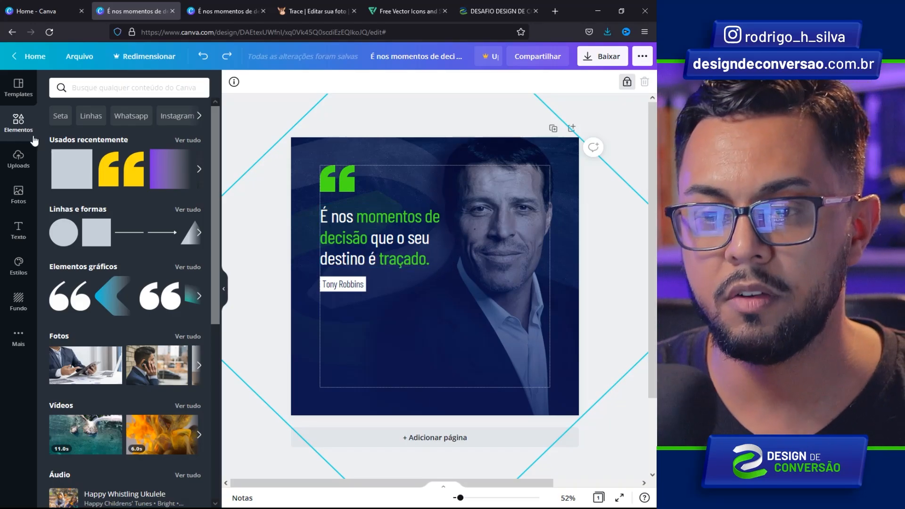
- Add a round frame from the 'Quadros' elements and shrink it into the lower-left corner
left_click(18, 127)
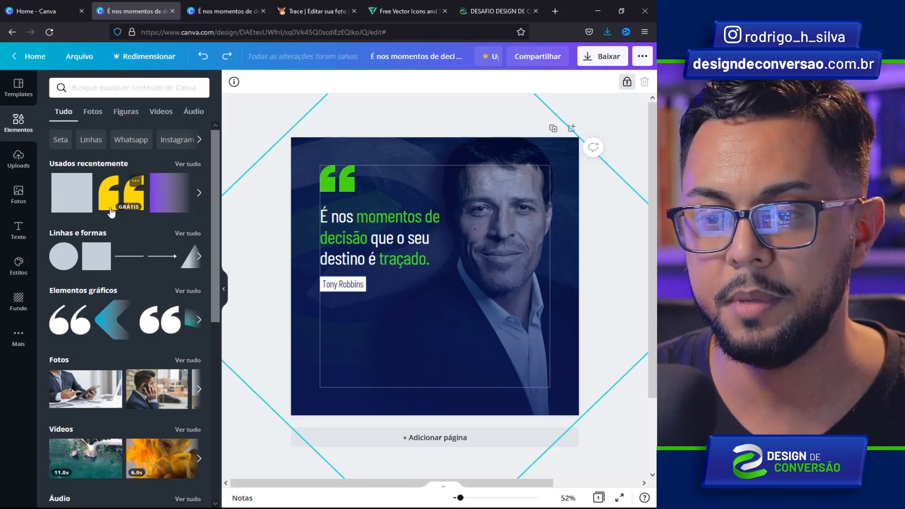
left_click_drag(215, 168, 214, 209)
scroll(196, 284, "down", 5)
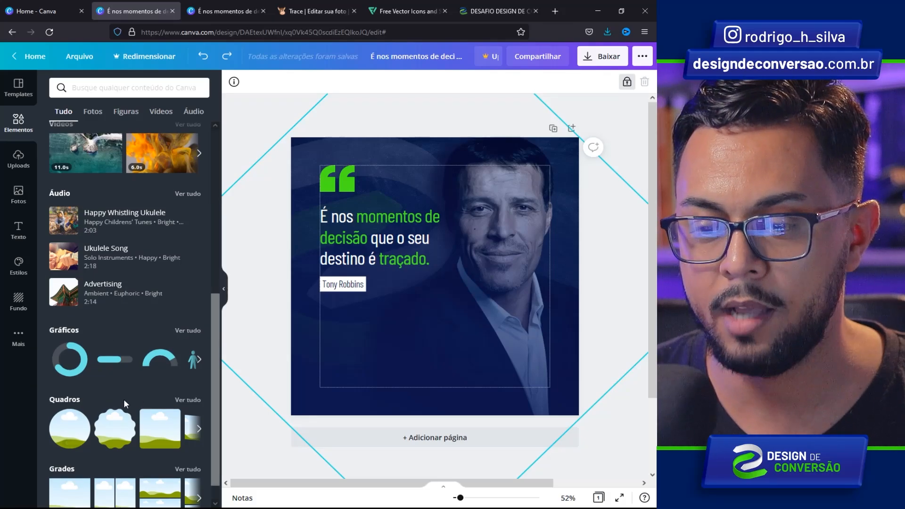
left_click(187, 399)
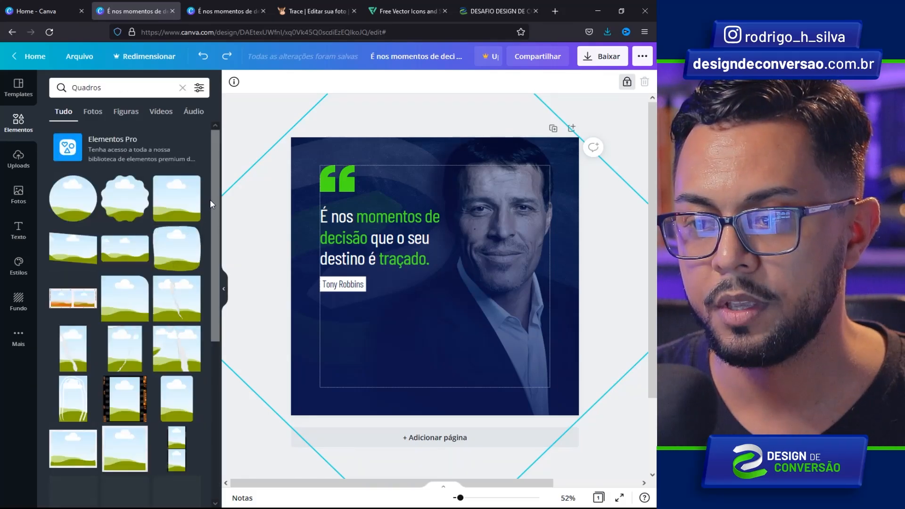
left_click_drag(216, 185, 197, 402)
scroll(198, 403, "down", 2)
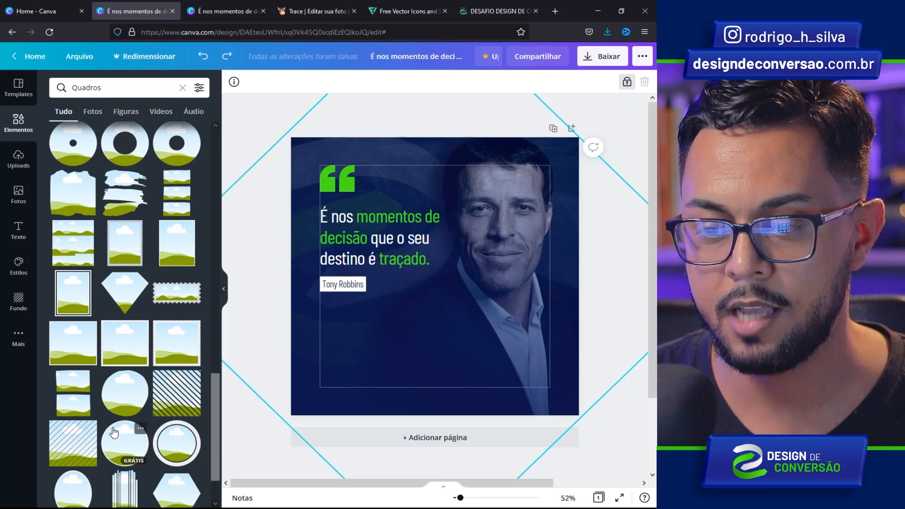
left_click(114, 438)
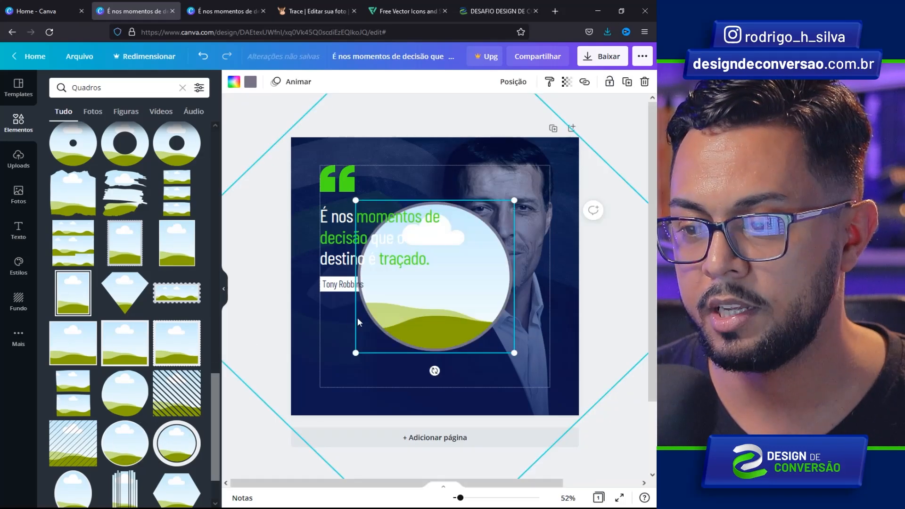
left_click_drag(514, 200, 334, 341)
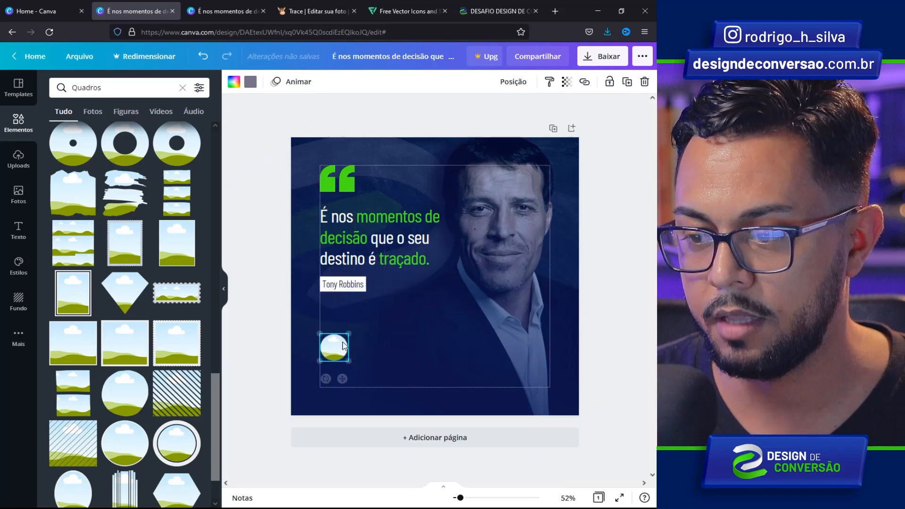
- Drop the uploaded headshot into the round frame and crop it to fit the circle
left_click(18, 159)
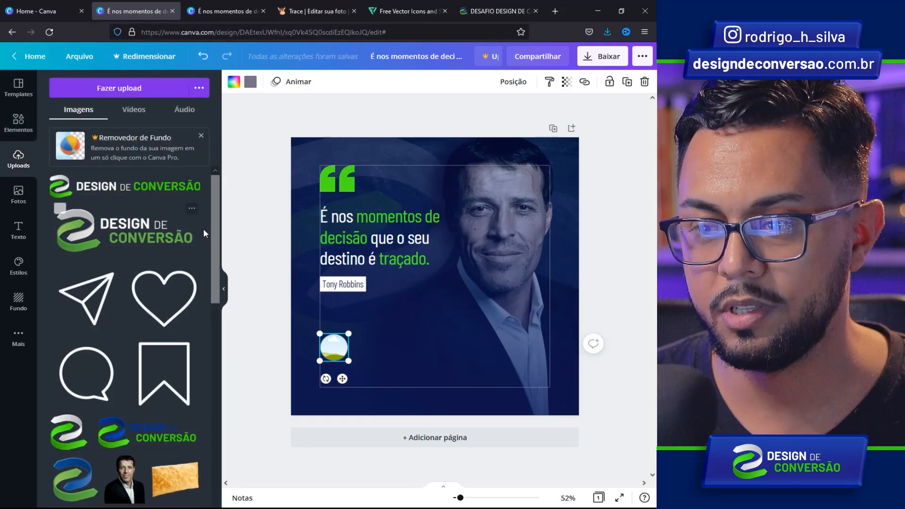
left_click_drag(216, 211, 203, 327)
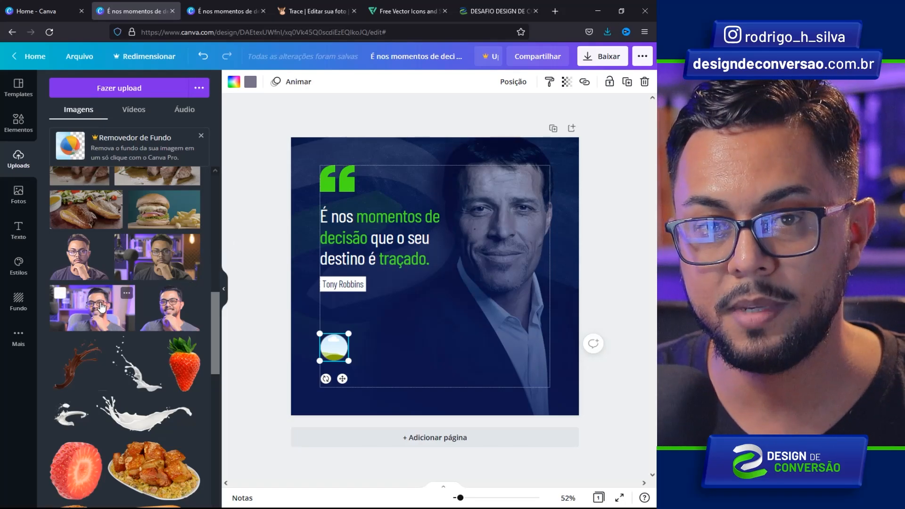
left_click_drag(100, 308, 330, 346)
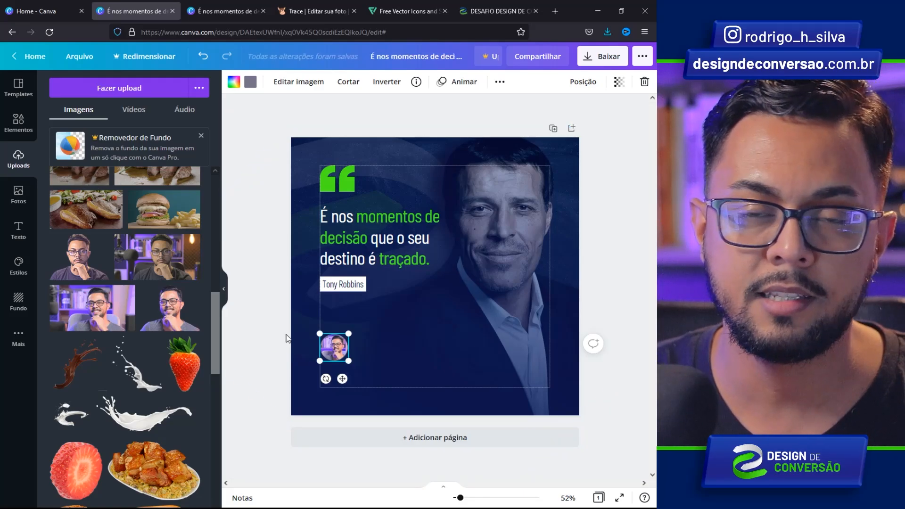
left_click(330, 347)
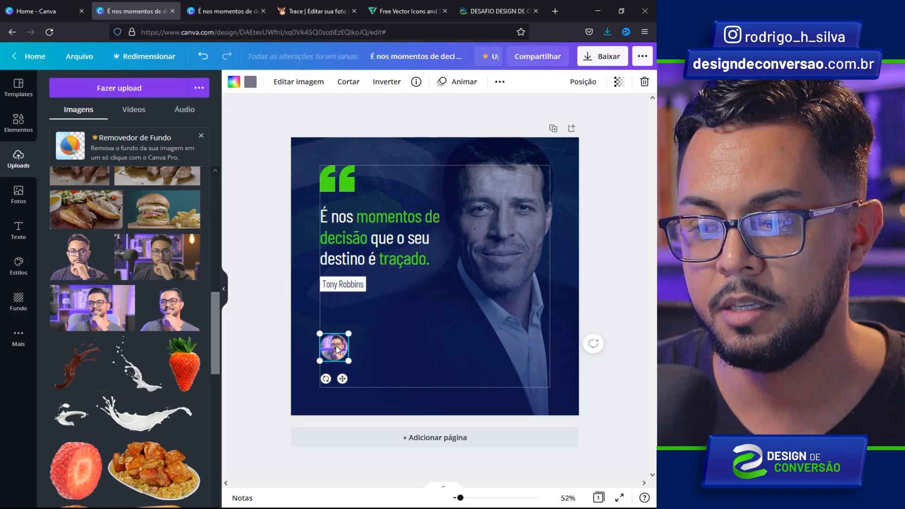
double_click(330, 346)
left_click_drag(309, 333, 299, 360)
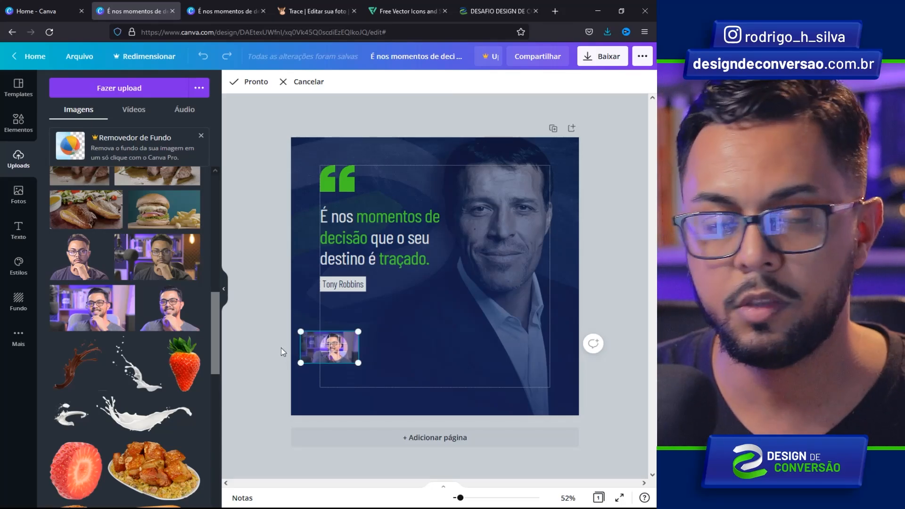
left_click(292, 318)
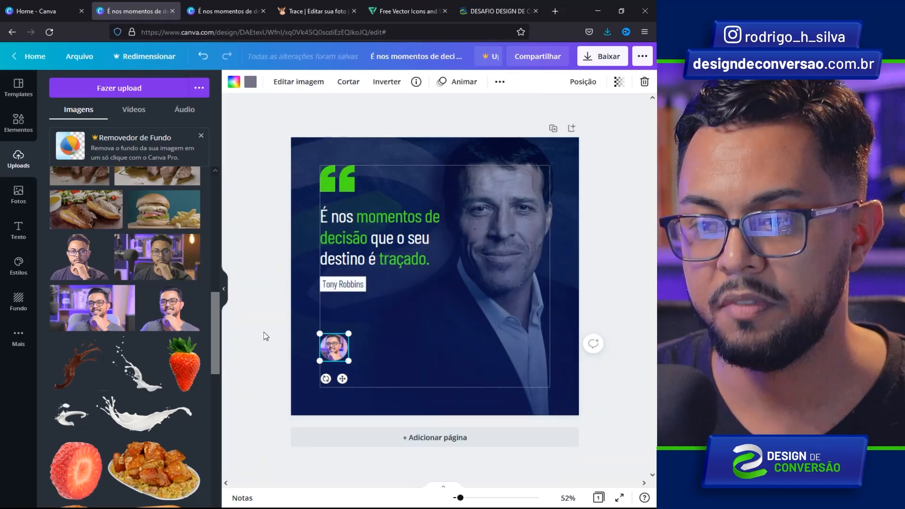
- Set the round frame's colour to white
left_click_drag(336, 347, 350, 346)
left_click(250, 82)
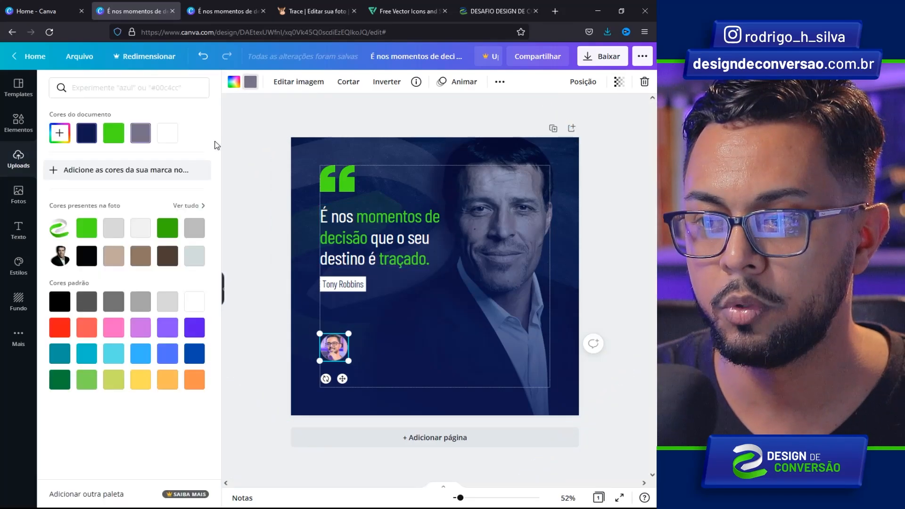
left_click(162, 135)
left_click(231, 206)
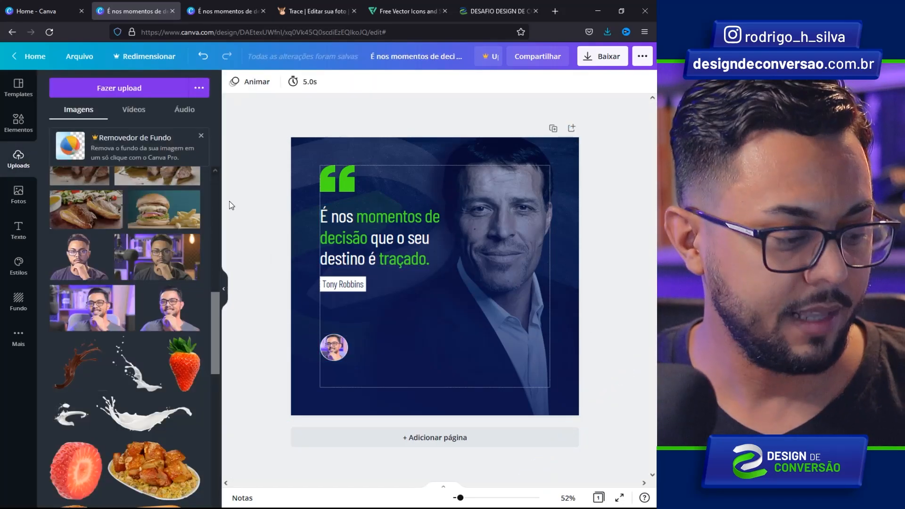
- Add the presenter's name beside the photo in uppercase Barlow Condensed Bold
key("t")
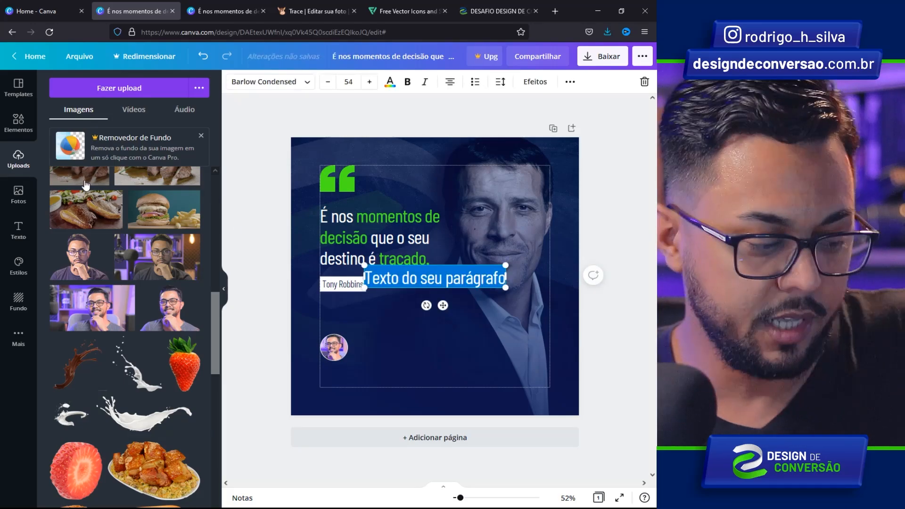
type("Rodrigo Silva")
left_click_drag(442, 305, 410, 363)
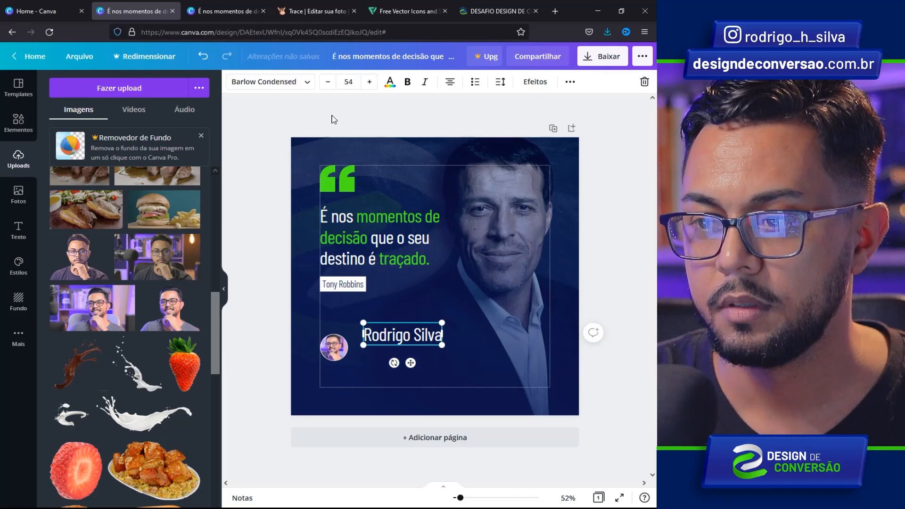
left_click(292, 83)
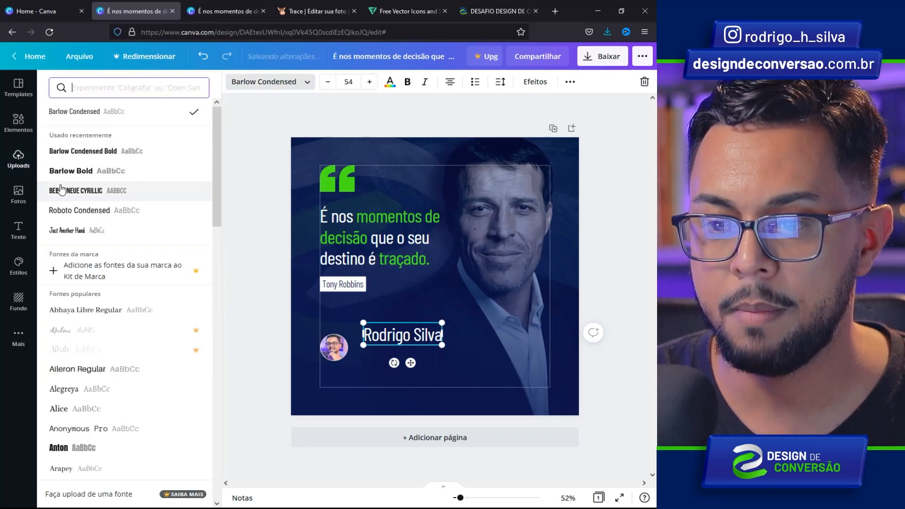
left_click(100, 152)
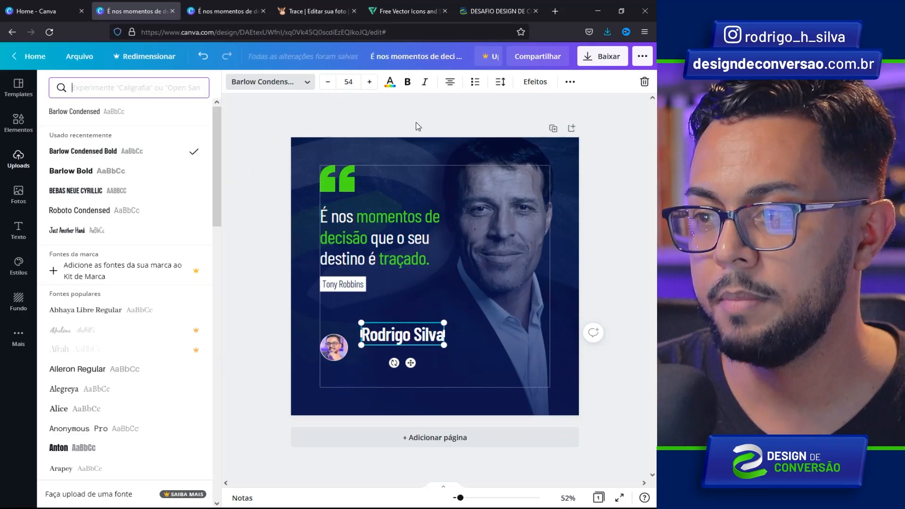
left_click(570, 82)
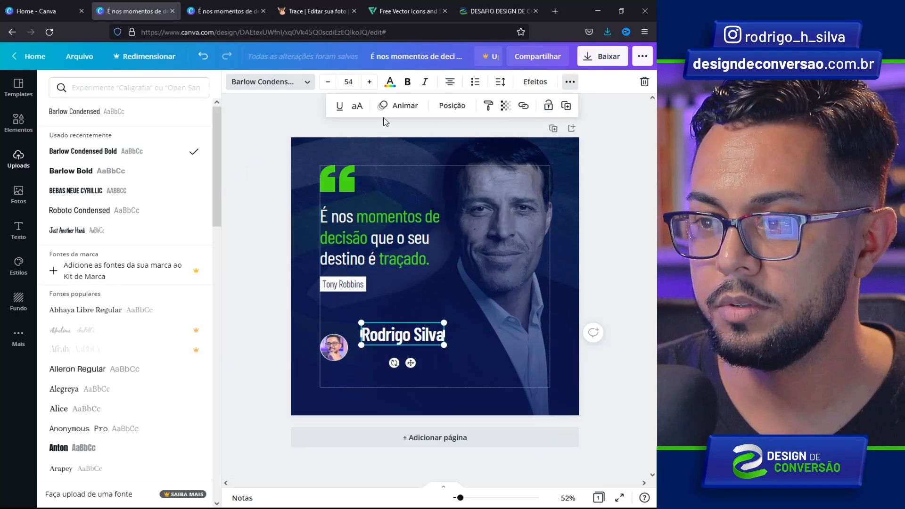
left_click(356, 110)
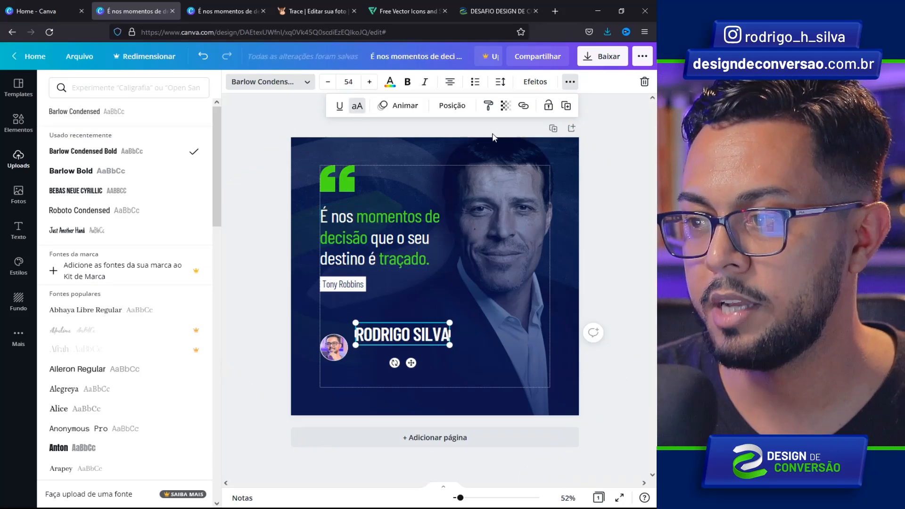
- Set the name's letter spacing to 0 and shrink it to align with the round photo
left_click(500, 81)
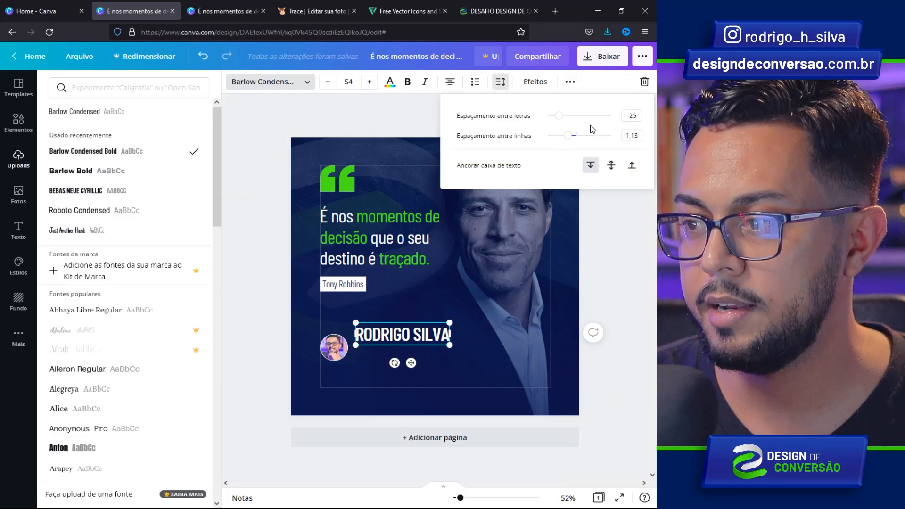
left_click(626, 115)
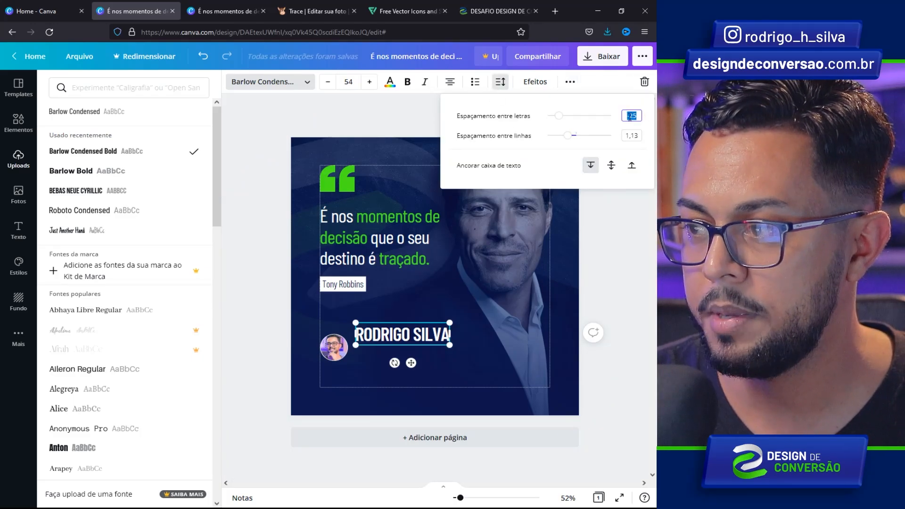
type("0")
key("Return")
left_click_drag(450, 322, 419, 329)
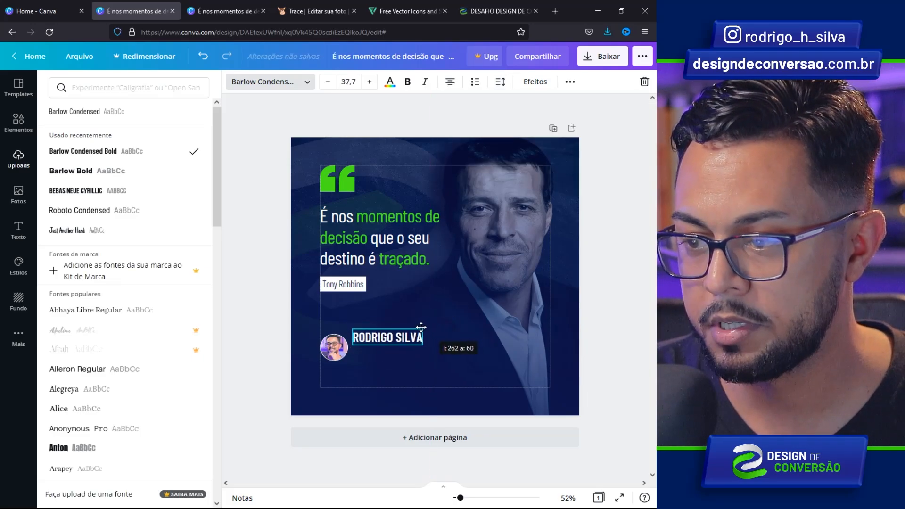
left_click_drag(392, 361, 404, 365)
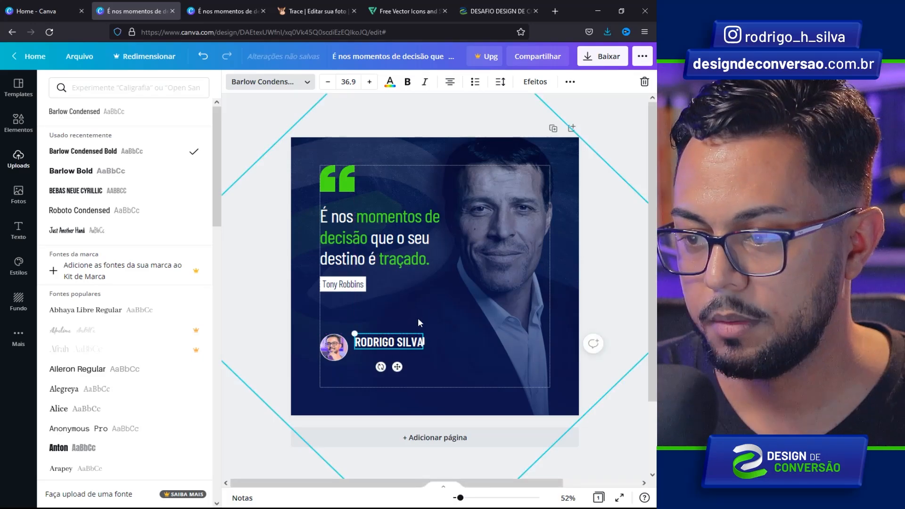
left_click(416, 317)
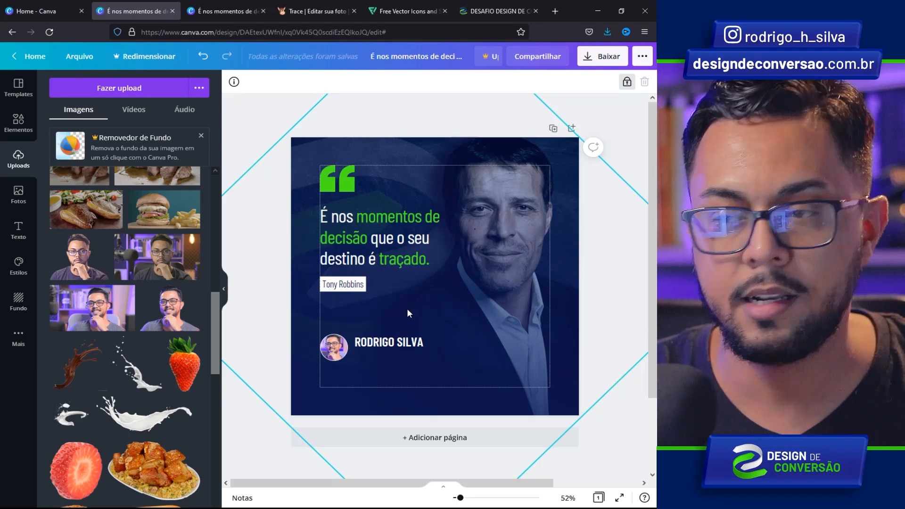
- Paste the social handle into a new text box, shrink it to 34.7 and tuck it under the name
key("t")
type("@rodrigo_h_silva")
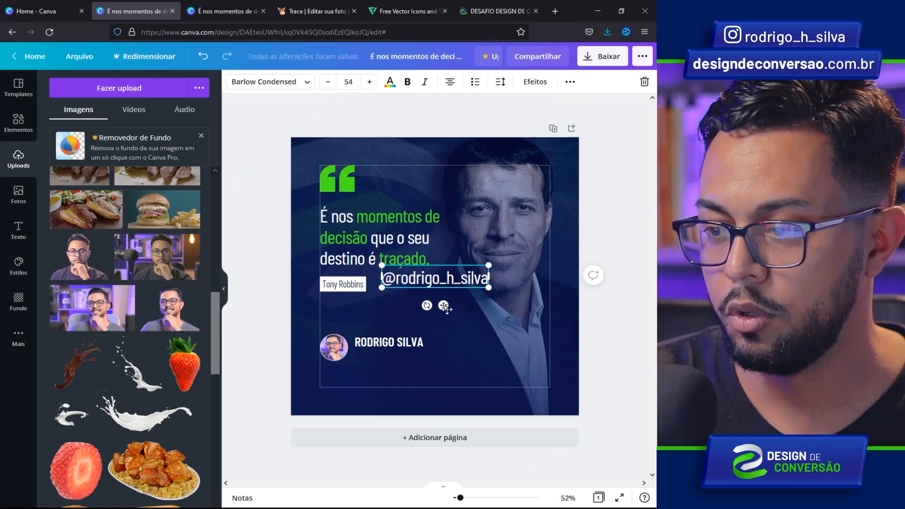
left_click_drag(442, 305, 404, 337)
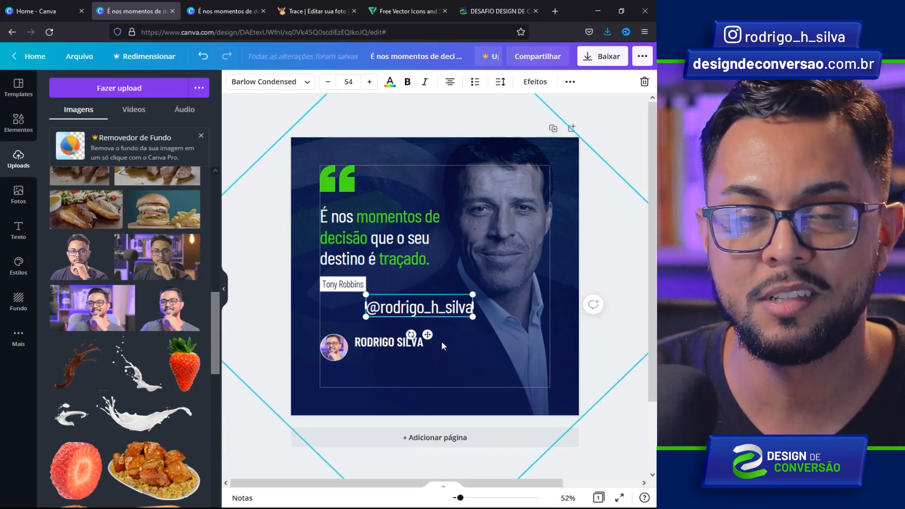
left_click_drag(427, 334, 411, 378)
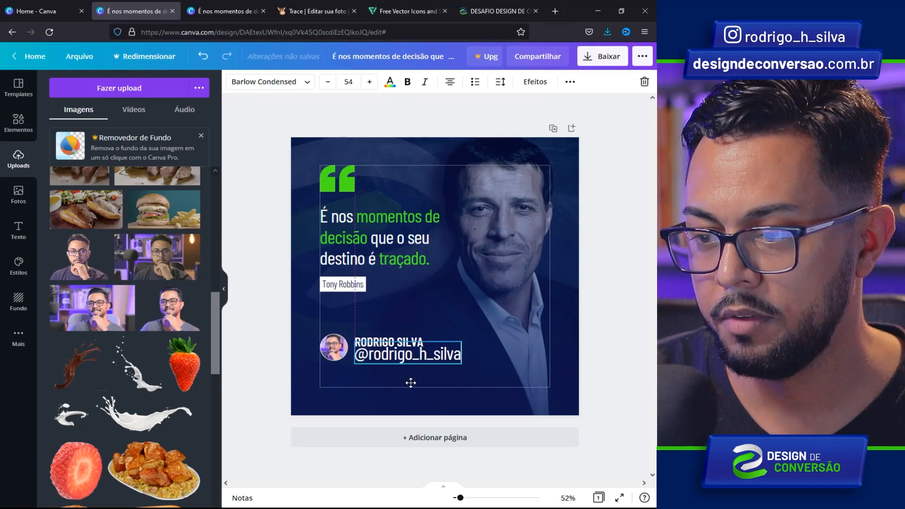
left_click_drag(463, 342, 424, 350)
left_click_drag(397, 382, 398, 373)
left_click(453, 344)
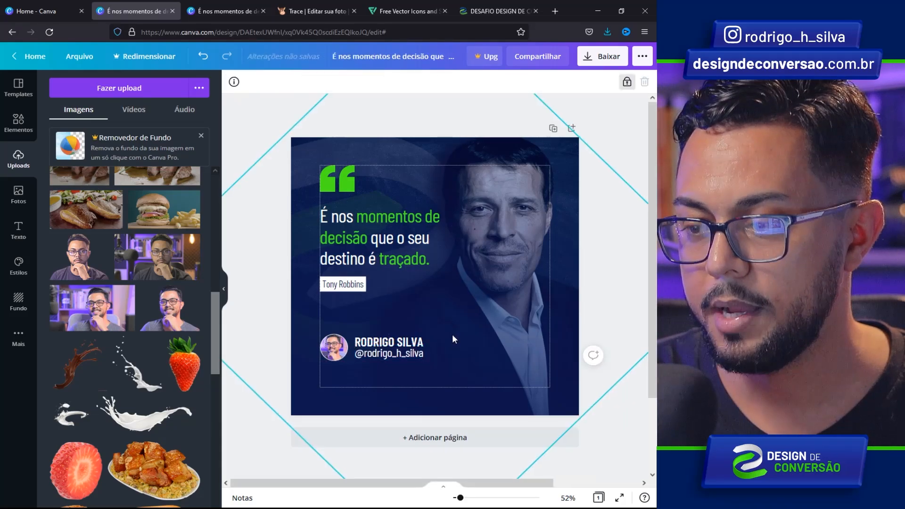
left_click(377, 356)
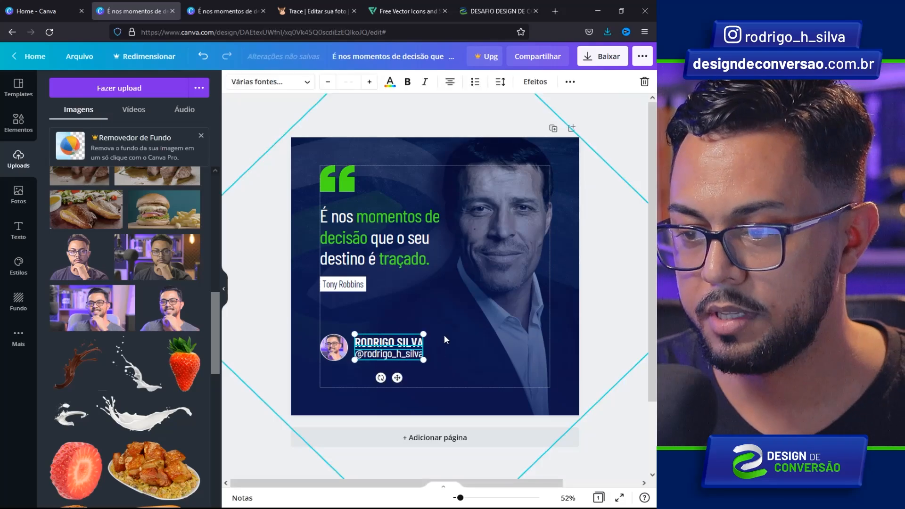
- Group the headshot with the name and handle texts, shrink the group and drop it to the bottom-left margin
left_click(327, 363)
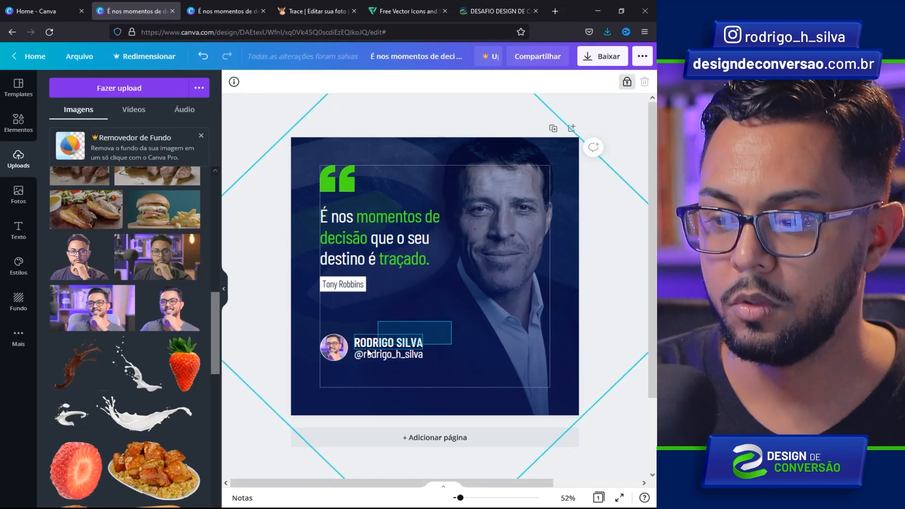
left_click(332, 351)
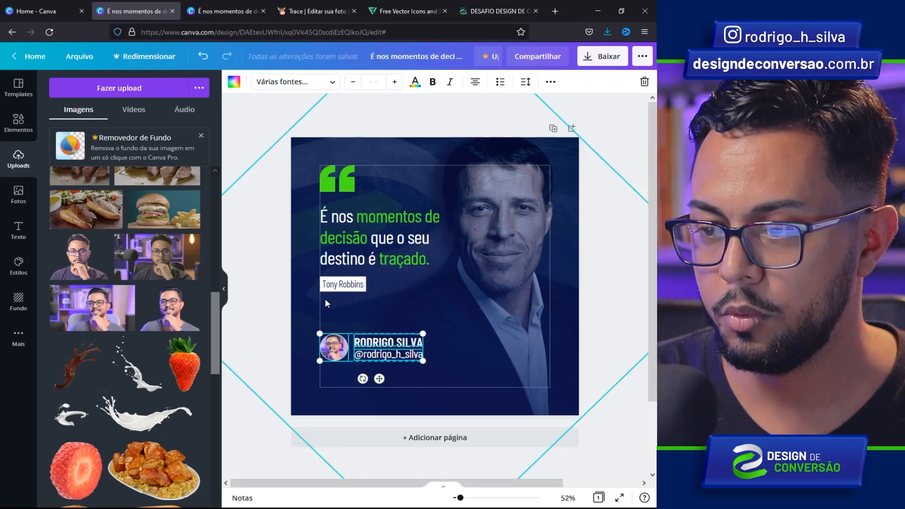
right_click(382, 345)
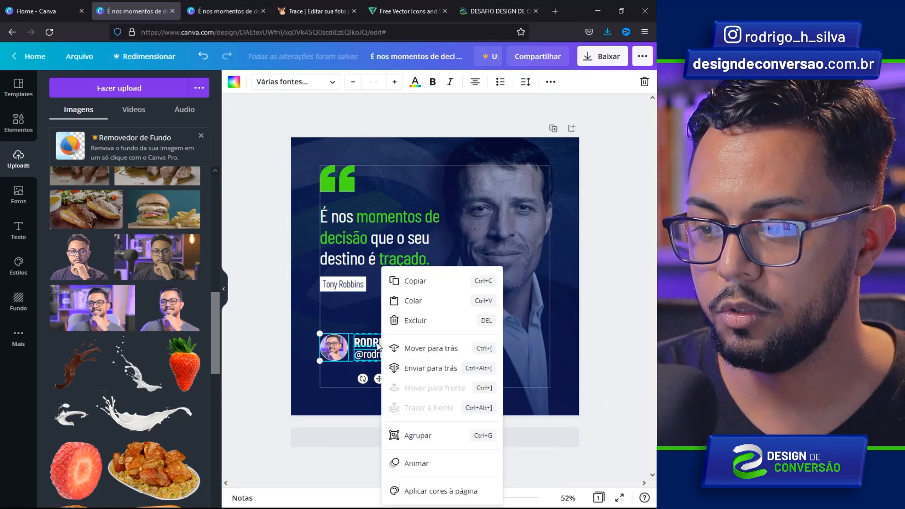
left_click(418, 436)
left_click_drag(423, 334, 393, 341)
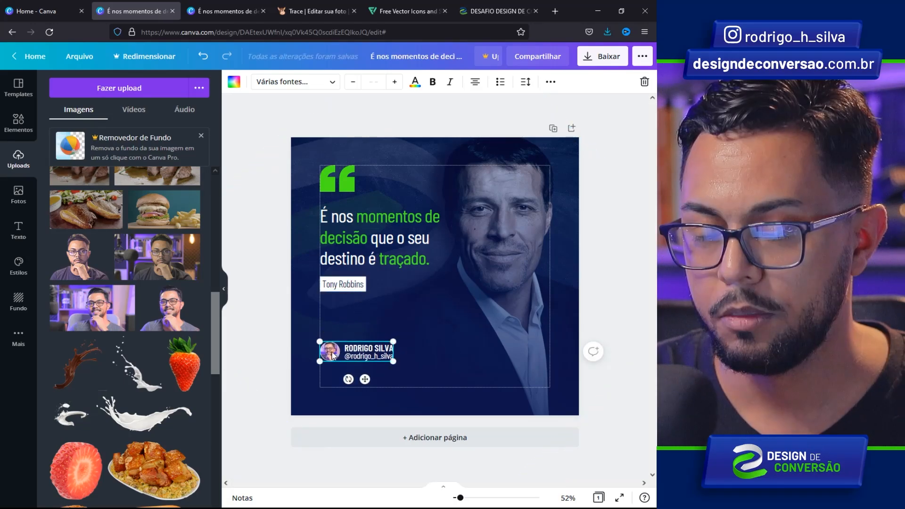
left_click_drag(337, 354, 331, 361)
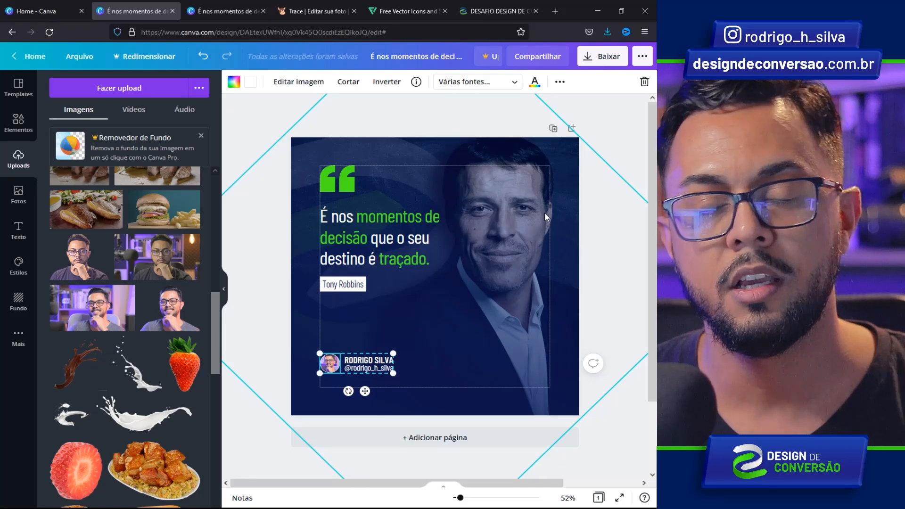
- Paste the hashtag line into a new text box under the signature and set its letter spacing to 0
left_click(345, 313)
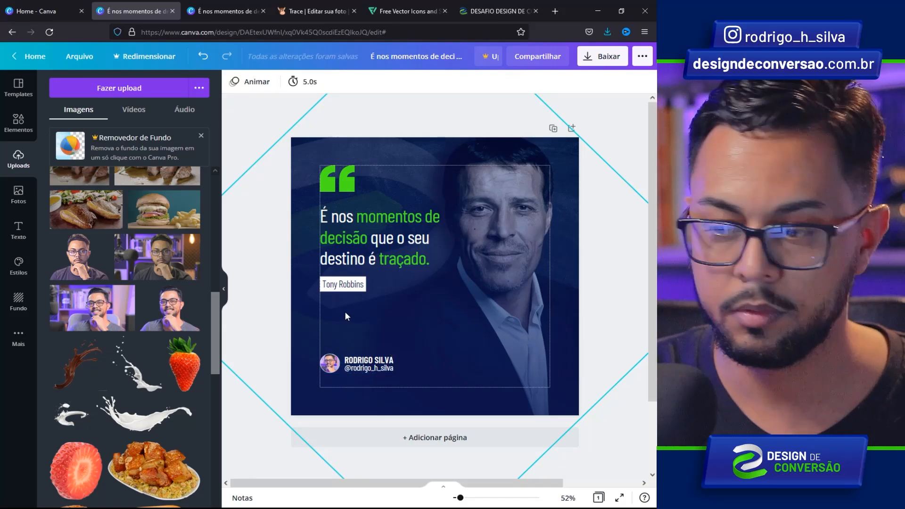
key("t")
type("#designdeconversao #rodrigosilva")
left_click_drag(443, 302, 405, 406)
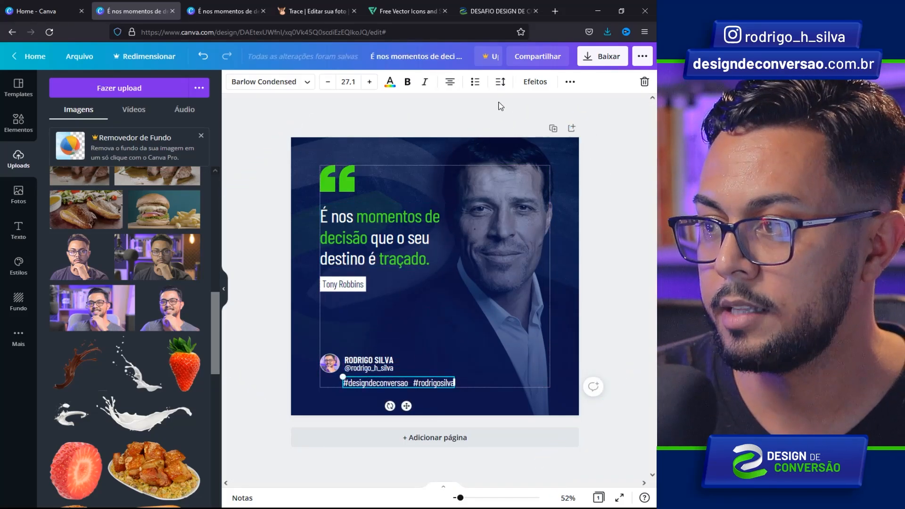
left_click(500, 81)
left_click_drag(626, 117, 640, 119)
type("0")
key("Return")
- Shrink the hashtag line to 19.2 at the left margin and nudge the signature group down
left_click_drag(406, 406, 387, 407)
left_click_drag(442, 376, 407, 380)
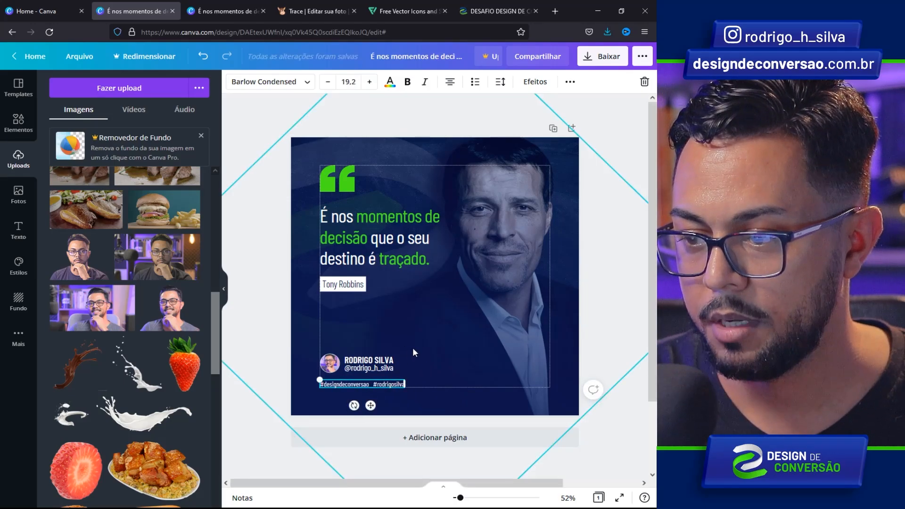
left_click_drag(343, 333, 371, 371)
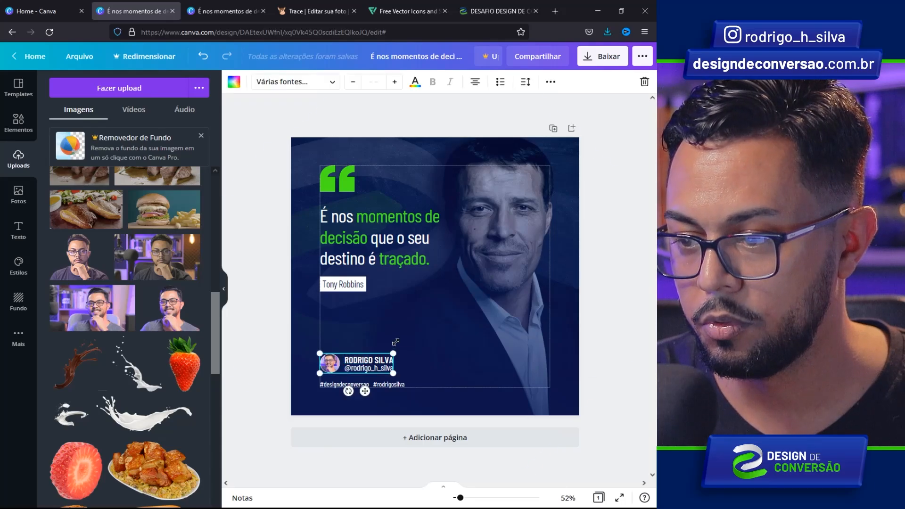
key("Down")
key("Down")
key("Down")
key("Down")
key("Down")
- Marquee-select the green quote mark, the quote text and the author label together
left_click(362, 337)
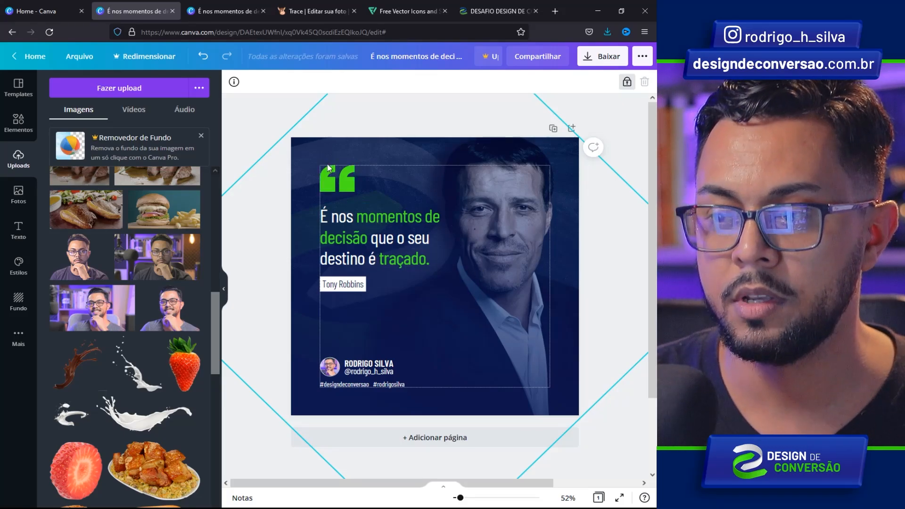
left_click_drag(311, 151, 405, 301)
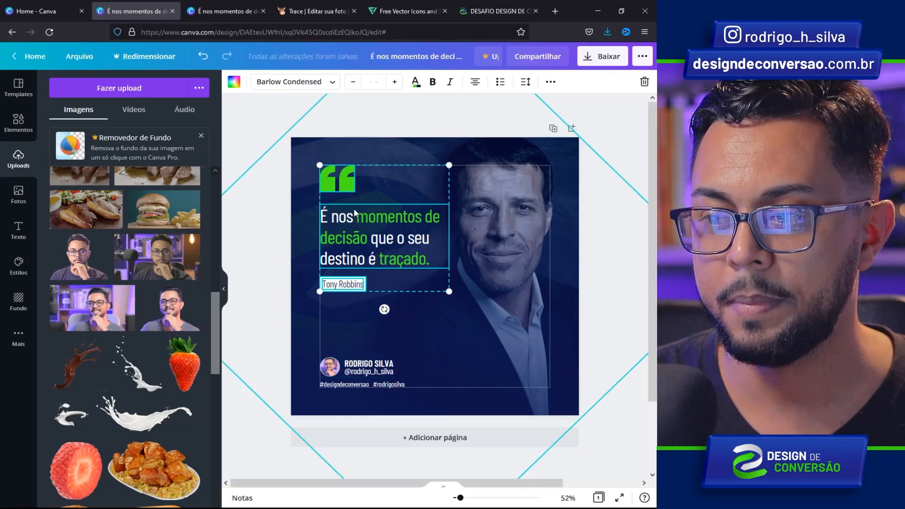
- Drag the selected quote block down about 52 px and deselect it
left_click_drag(347, 182, 348, 205)
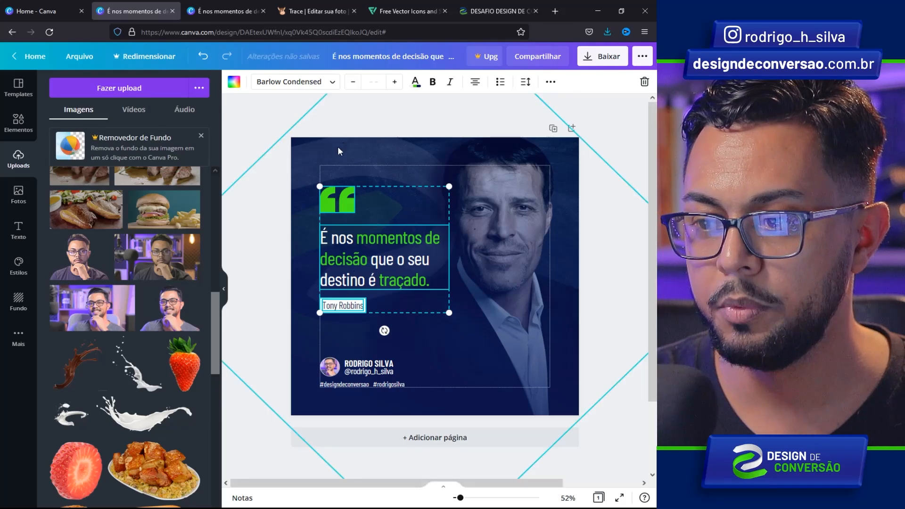
left_click(345, 334)
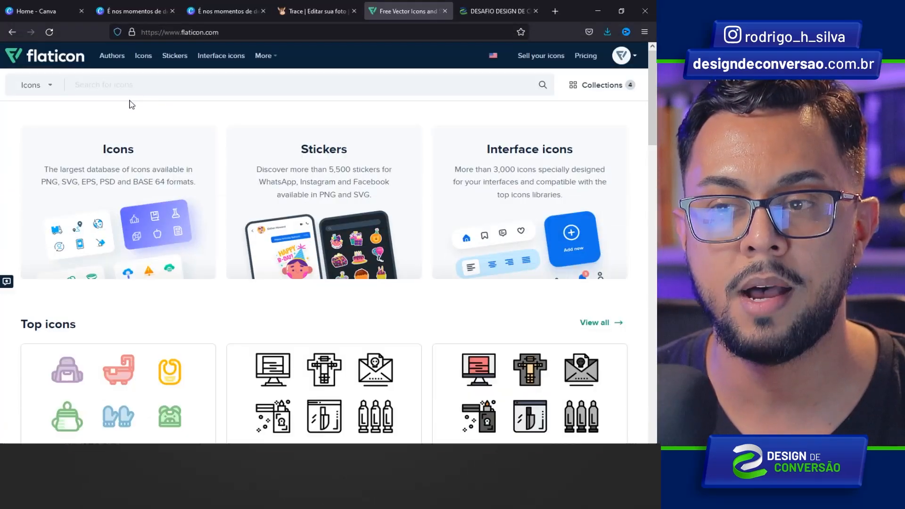
- Search Flaticon for 'instagram', group results by pack and open the 'Instagram | Outline' pack
left_click(145, 91)
type("instagram")
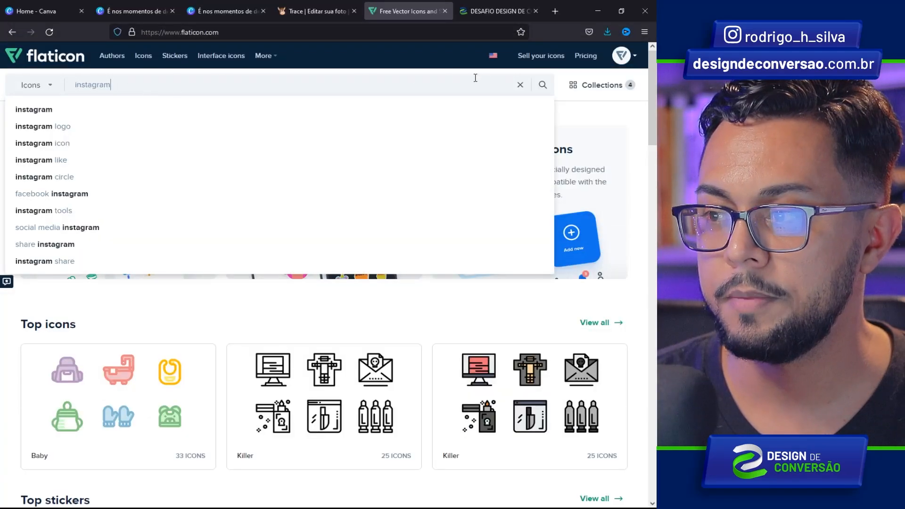
left_click(543, 85)
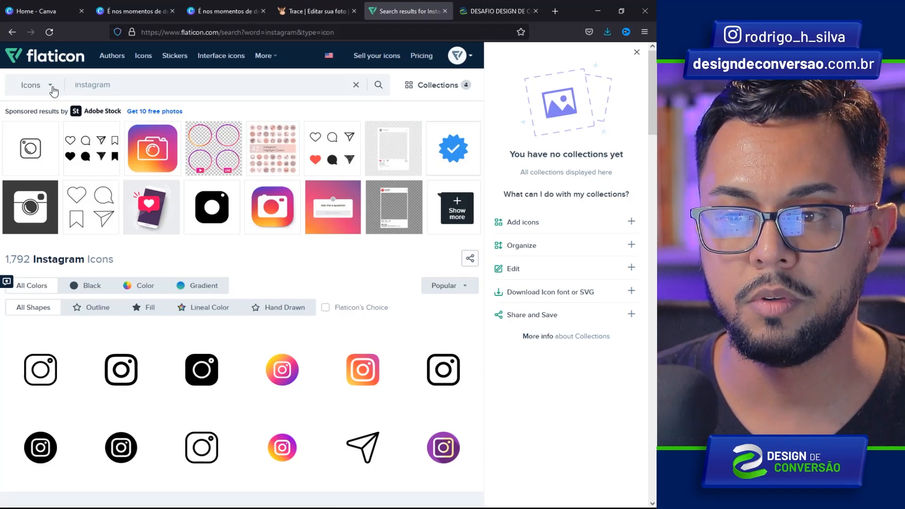
left_click(50, 87)
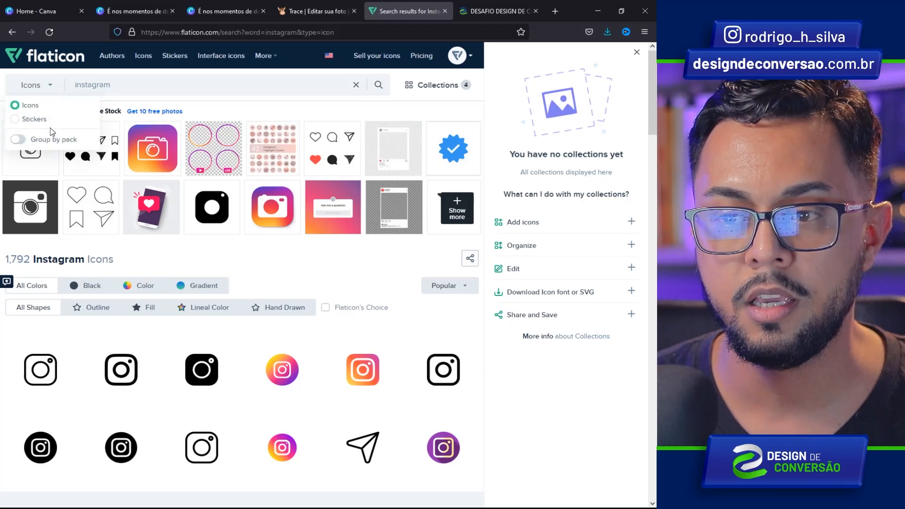
left_click(24, 141)
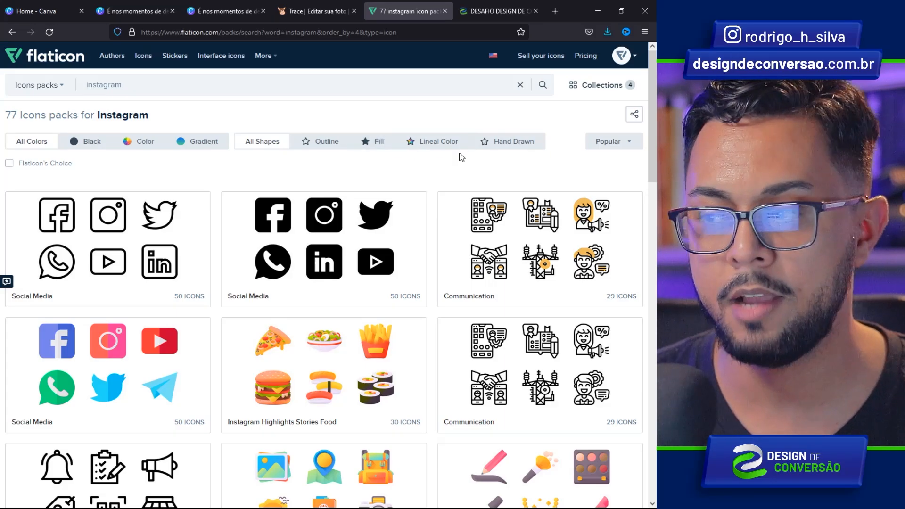
left_click_drag(655, 106, 656, 311)
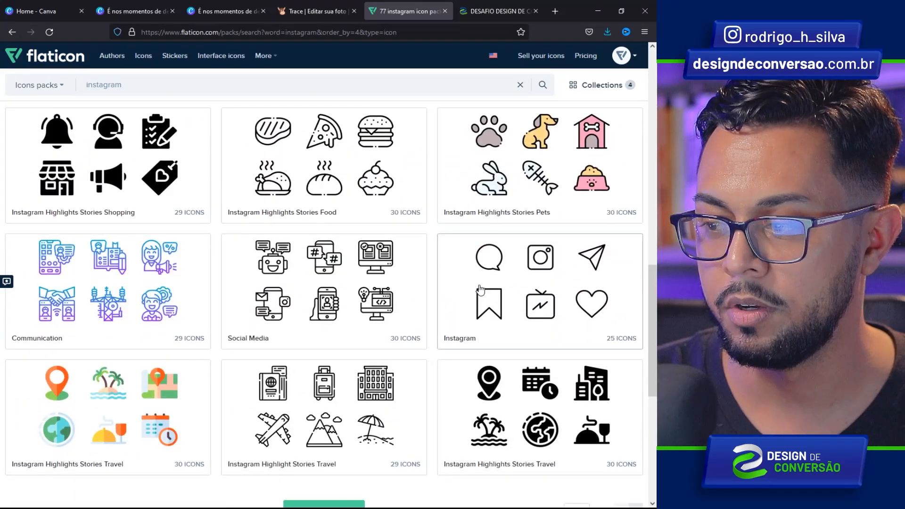
left_click(465, 294)
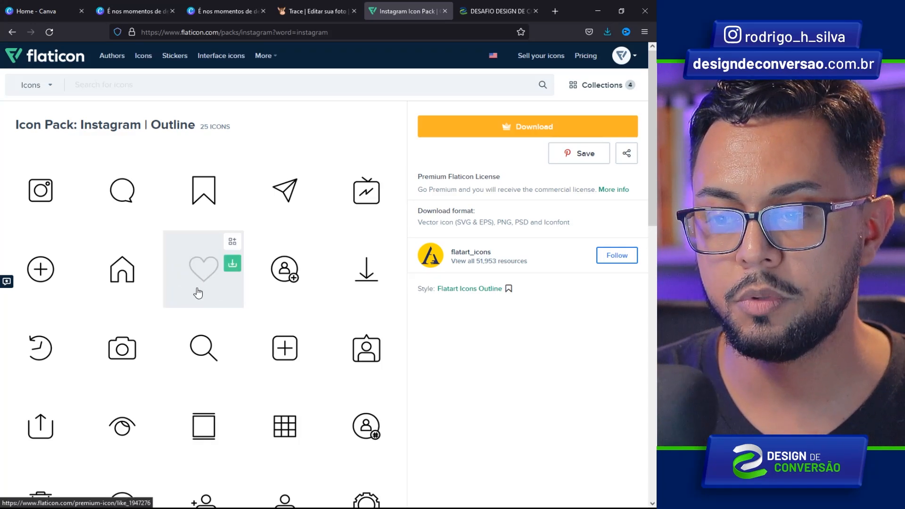
- Recolour the outline heart icon to #FFFFFF in the editor and download it as a 512 px PNG
left_click(194, 275)
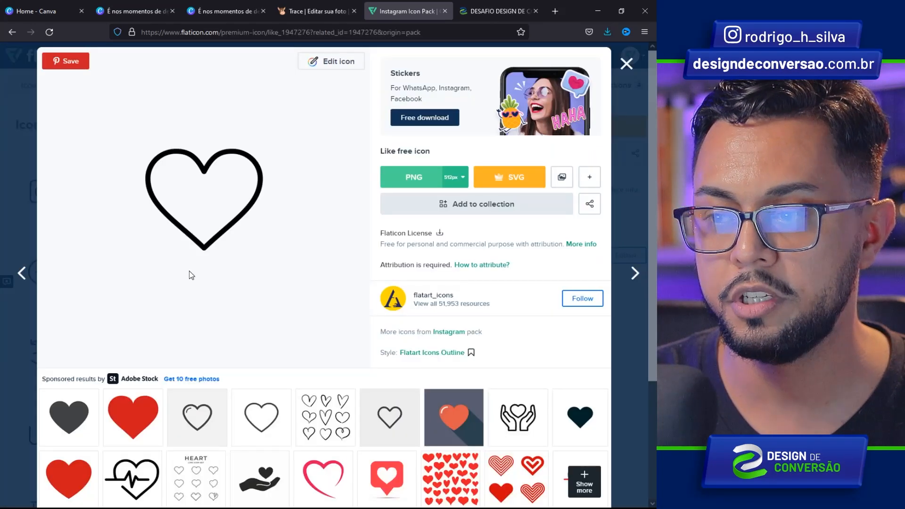
left_click(337, 69)
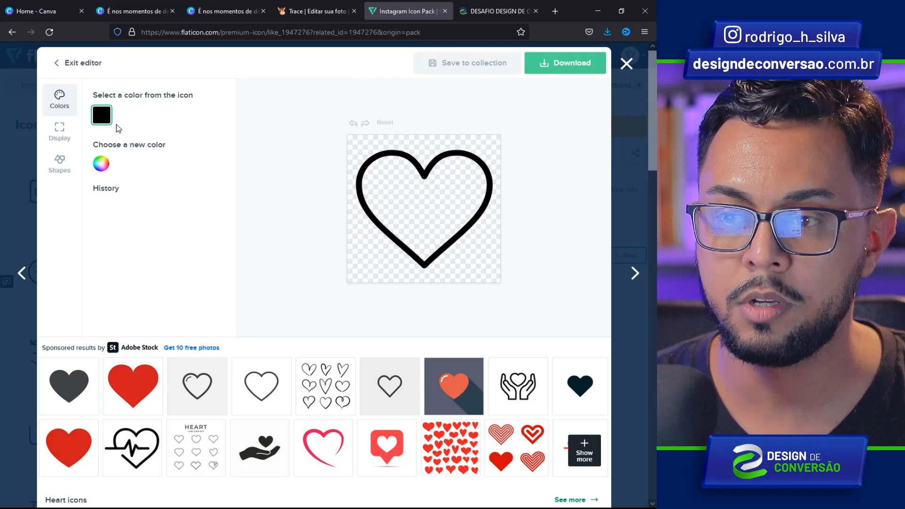
left_click(108, 166)
left_click_drag(133, 198, 99, 180)
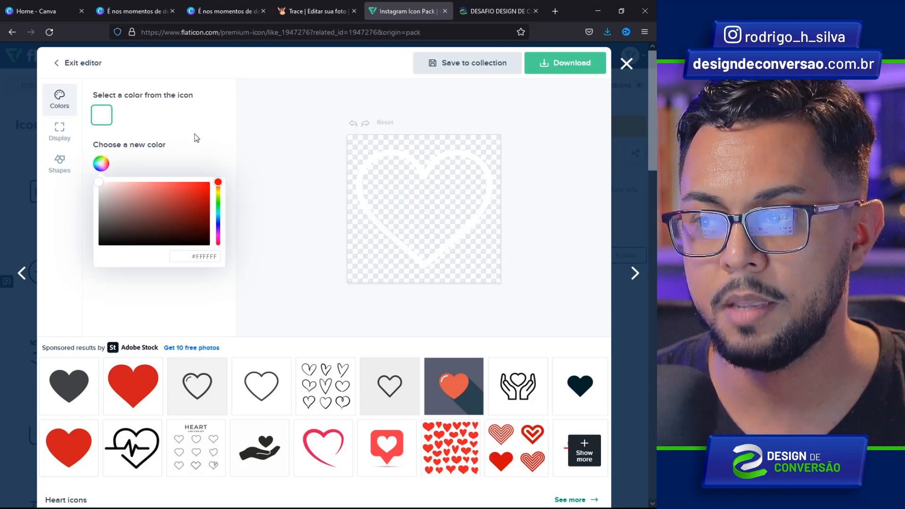
left_click(558, 69)
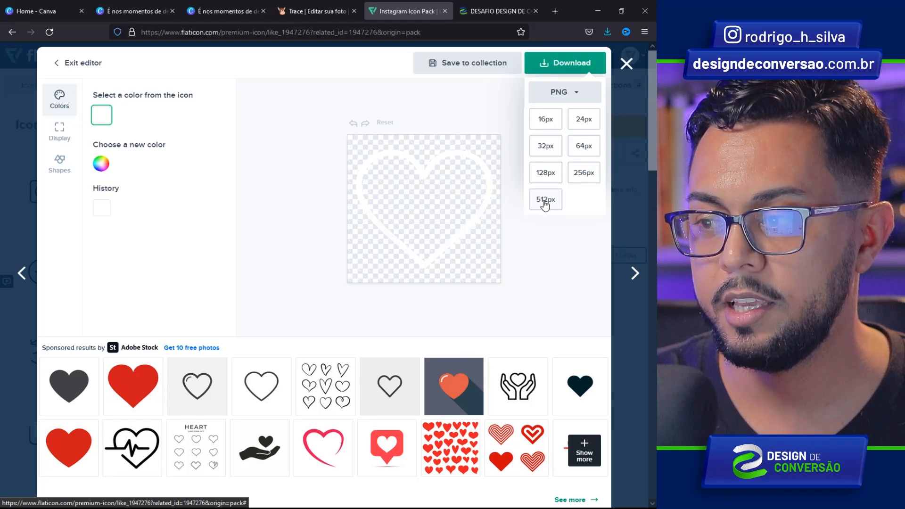
left_click(545, 201)
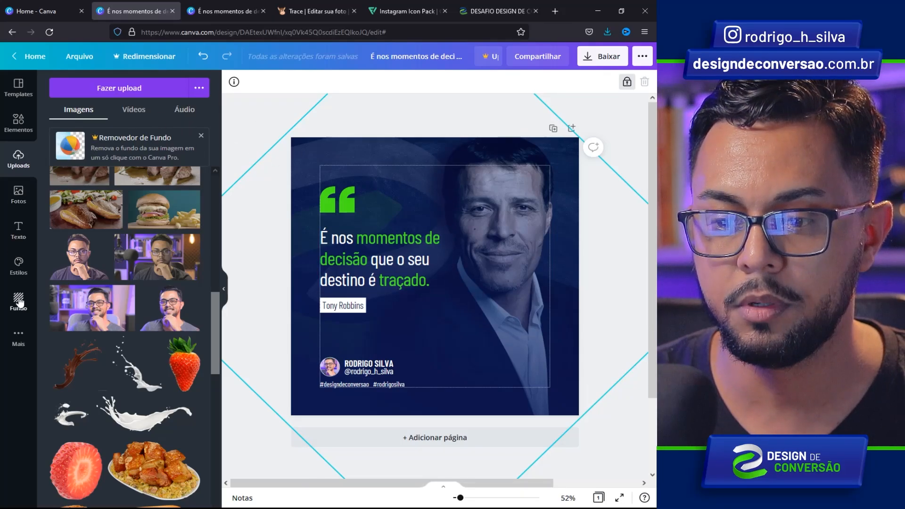
- Add the paper plane, heart, speech bubble and bookmark outlines and shrink them into the lower right
scroll(89, 299, "up", 5)
left_click(88, 299)
left_click(151, 304)
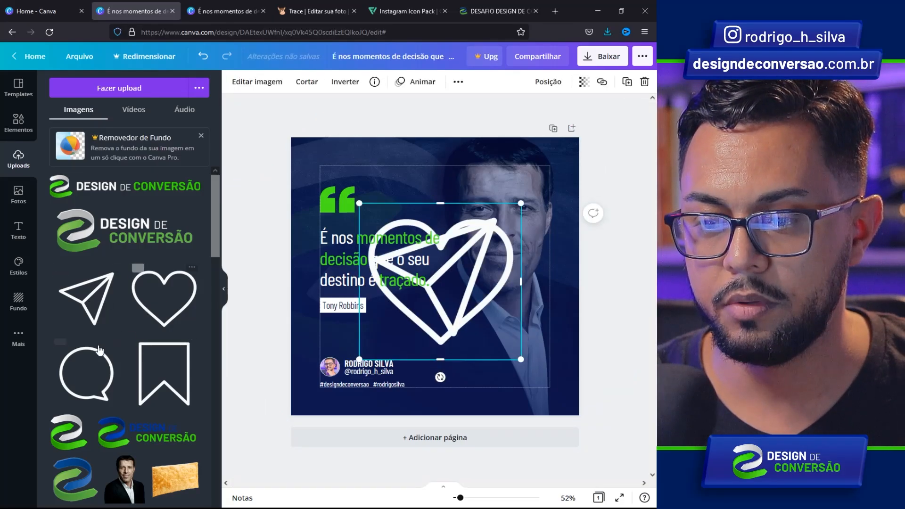
left_click(119, 361)
left_click(153, 369)
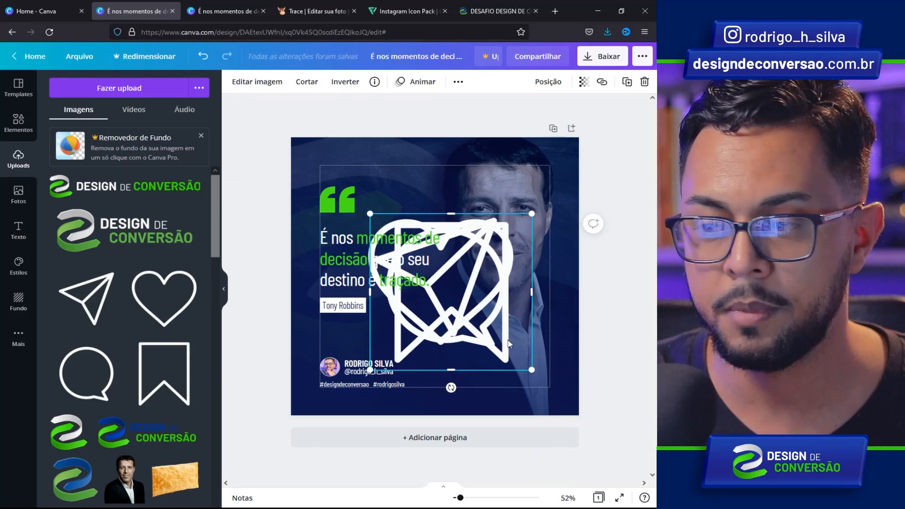
left_click_drag(564, 324, 472, 346)
left_click_drag(532, 199, 516, 335)
left_click_drag(537, 305, 475, 361)
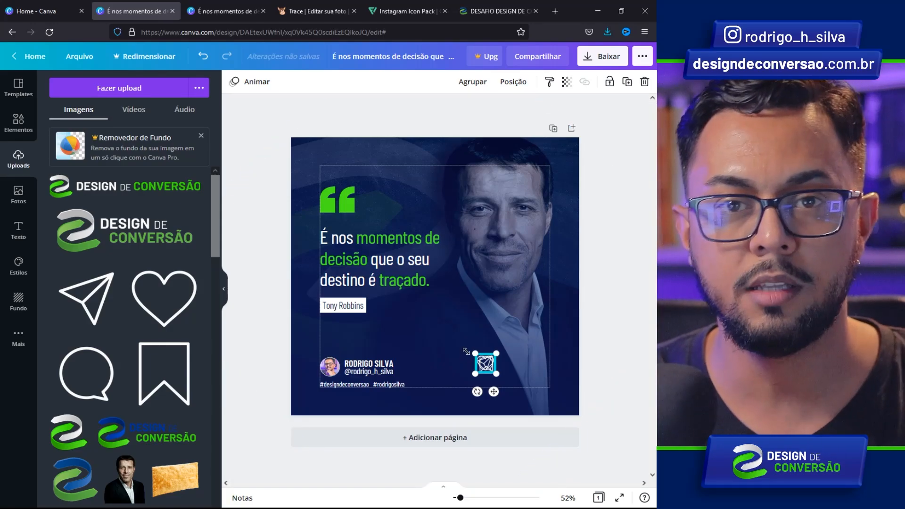
- Arrange the heart and paper plane into the vertical icon column and shrink all four icons
left_click_drag(484, 364, 540, 332)
left_click_drag(486, 363, 540, 311)
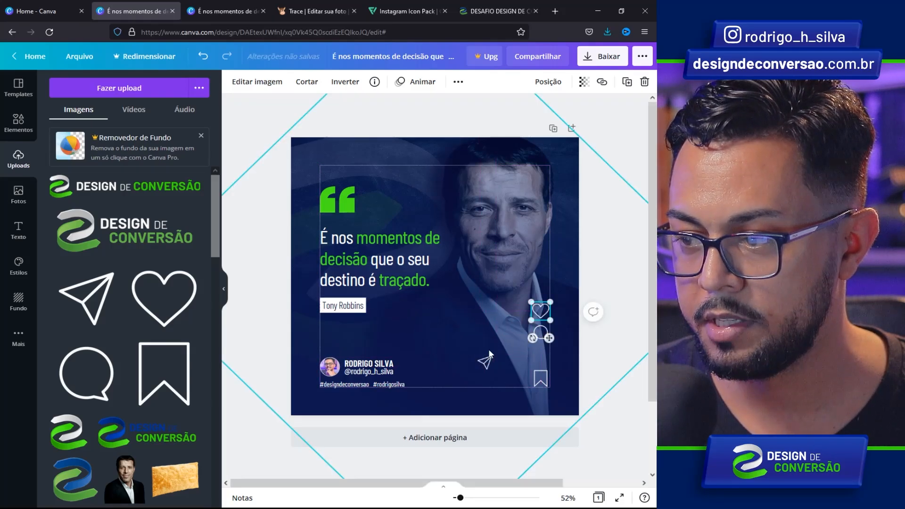
left_click_drag(482, 367, 538, 362)
left_click_drag(520, 293, 556, 370)
left_click_drag(531, 301, 535, 319)
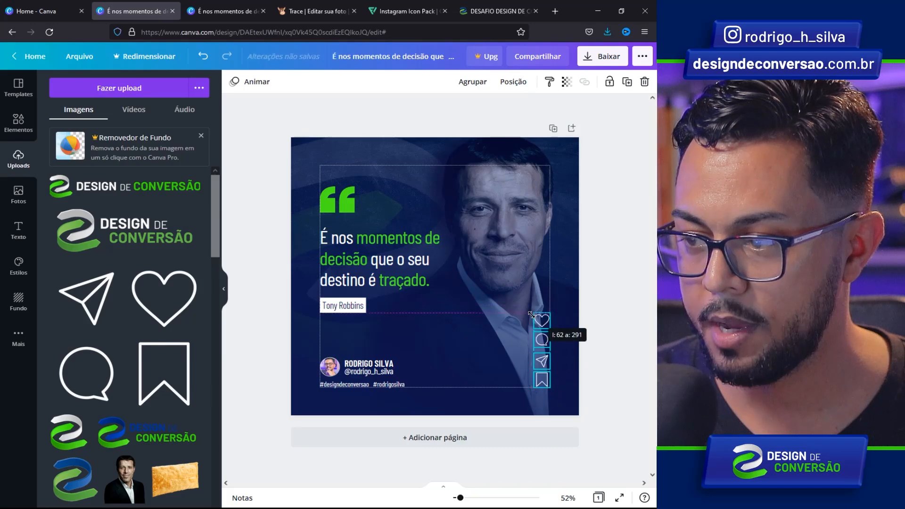
left_click(414, 317)
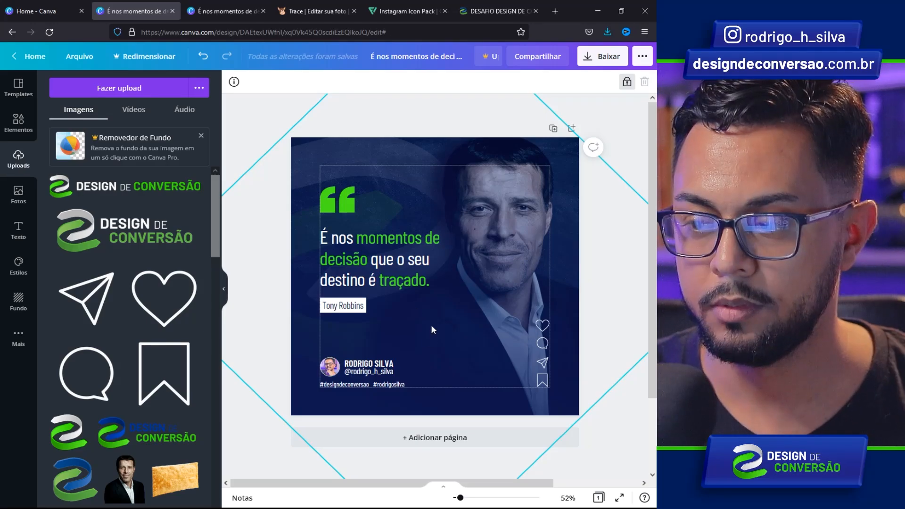
- Add right-aligned labels Curta, Comente, Compartilhe and Salve beside the four icons
type("Curta")
left_click_drag(431, 338, 530, 347)
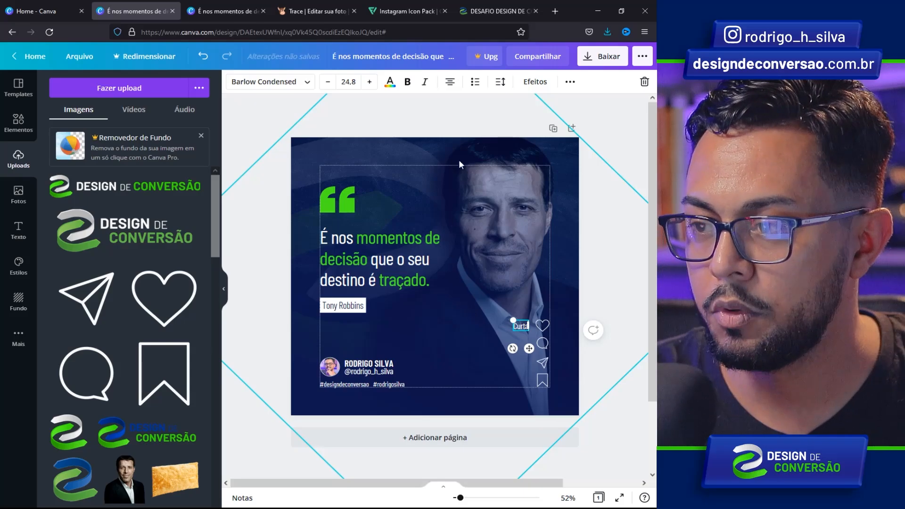
left_click(450, 83)
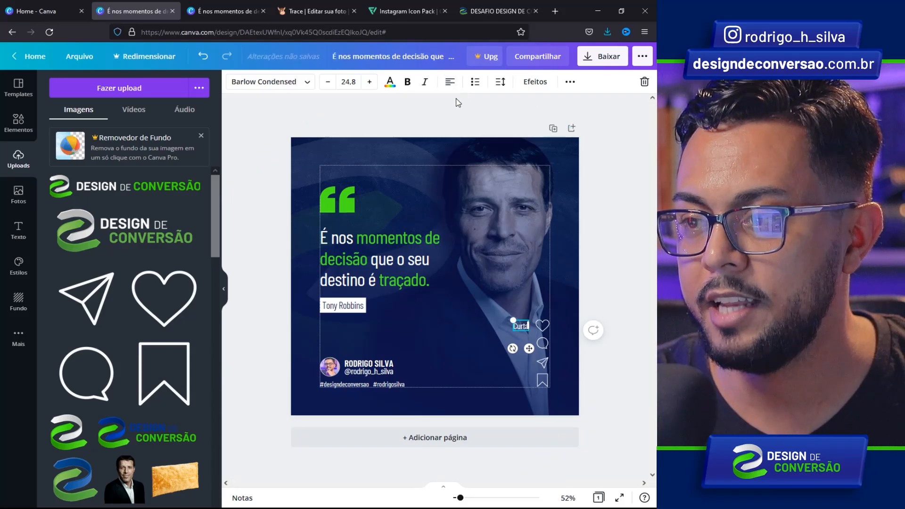
left_click(451, 86)
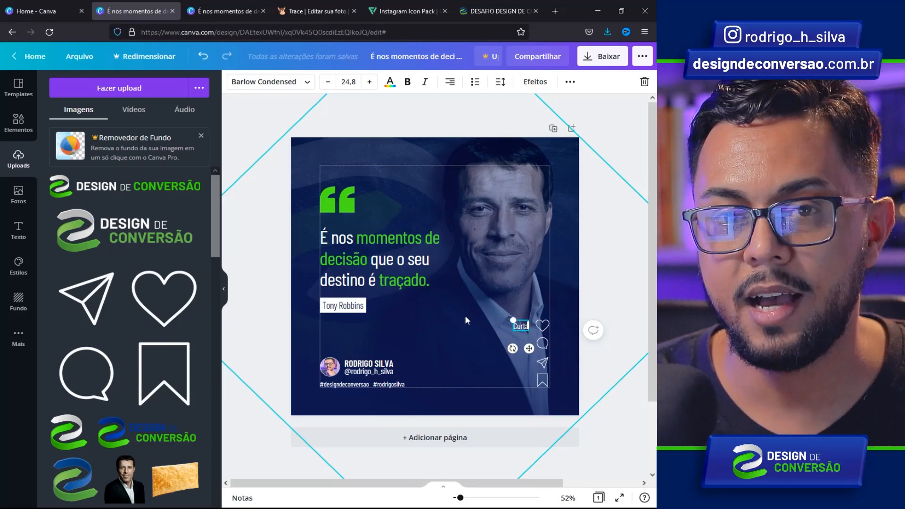
mouse_move(528, 348)
left_mouse_down()
mouse_move(529, 361)
mouse_move(517, 357)
left_mouse_up()
type("Comente")
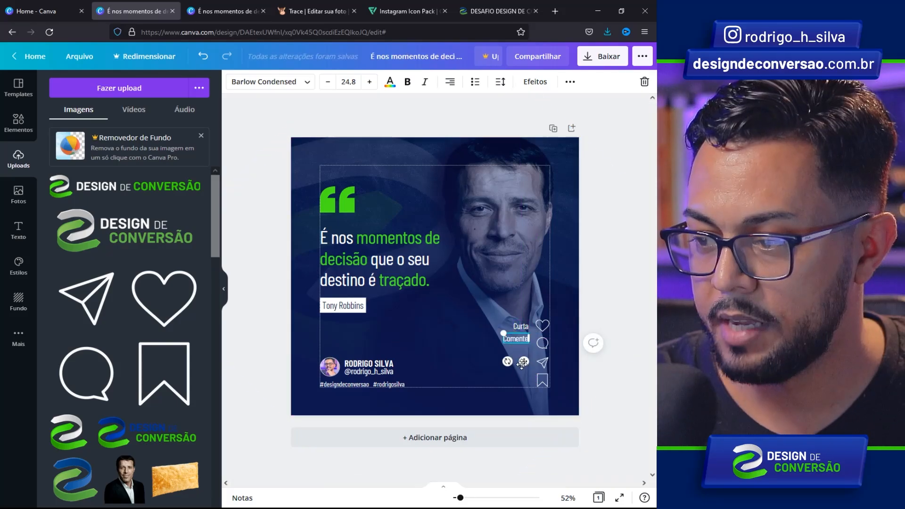
key("ctrl+d")
left_click_drag(514, 371, 514, 384)
left_click_drag(514, 383, 514, 386)
type("Salve")
left_click(467, 318)
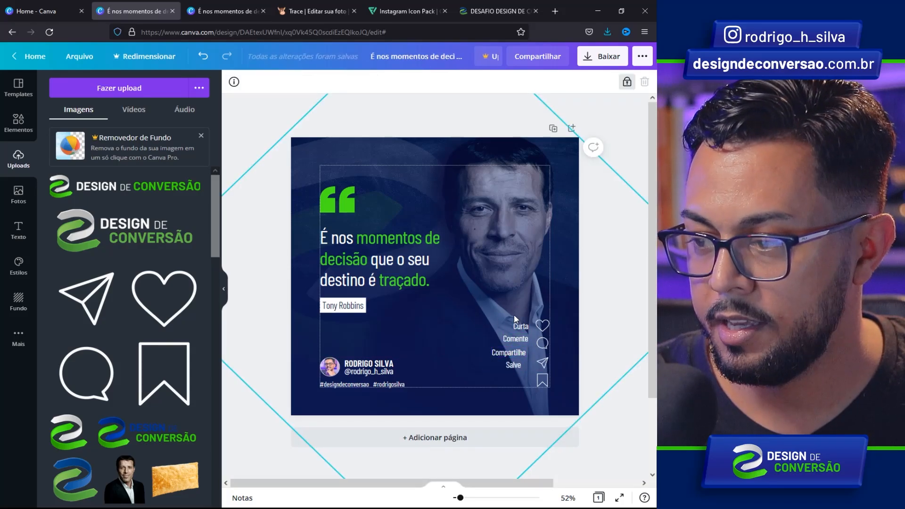
- Align the four labels to one another with Posição > À direita
left_click_drag(477, 293, 523, 371)
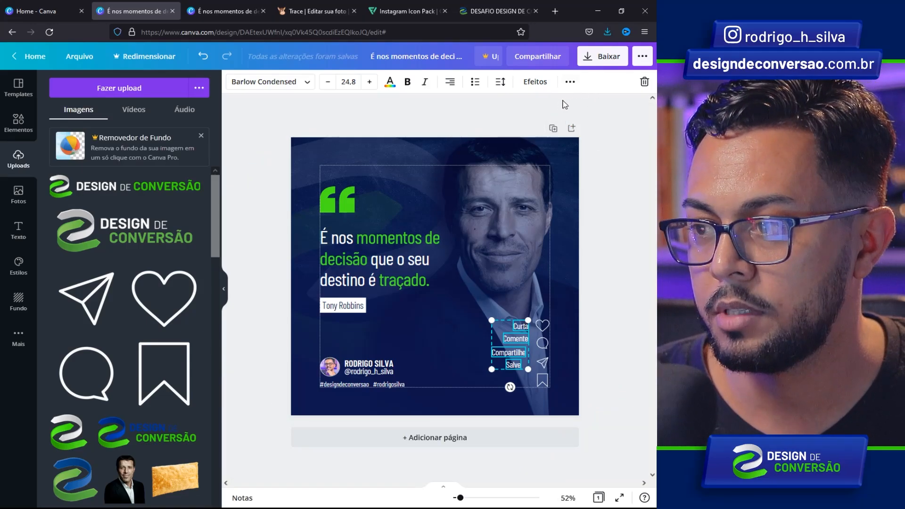
left_click(569, 82)
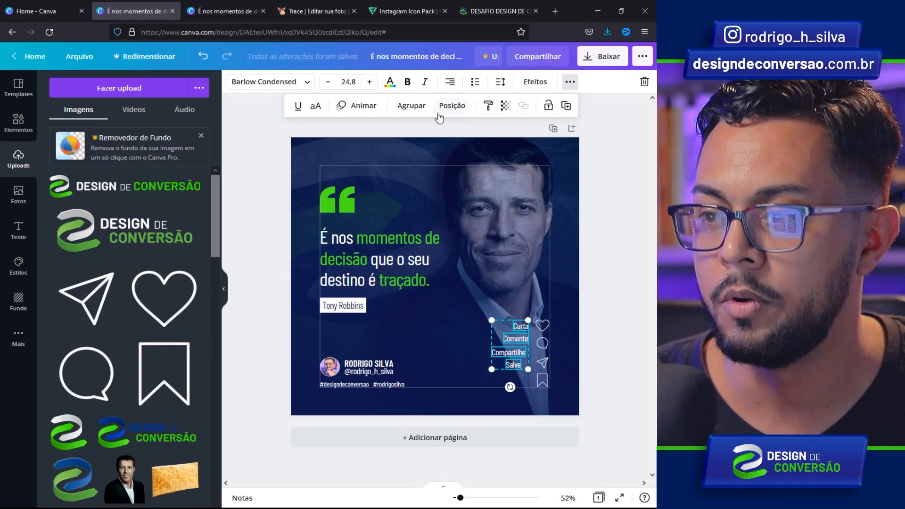
left_click(451, 107)
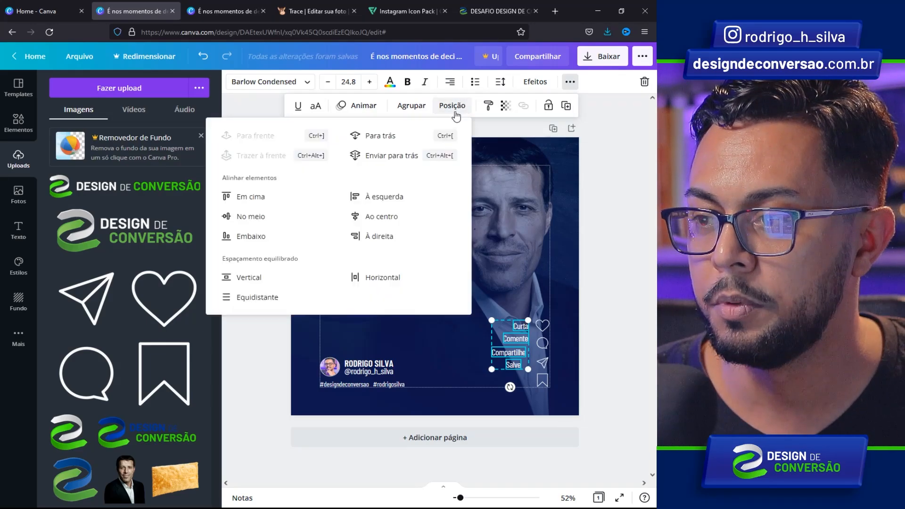
left_click(384, 238)
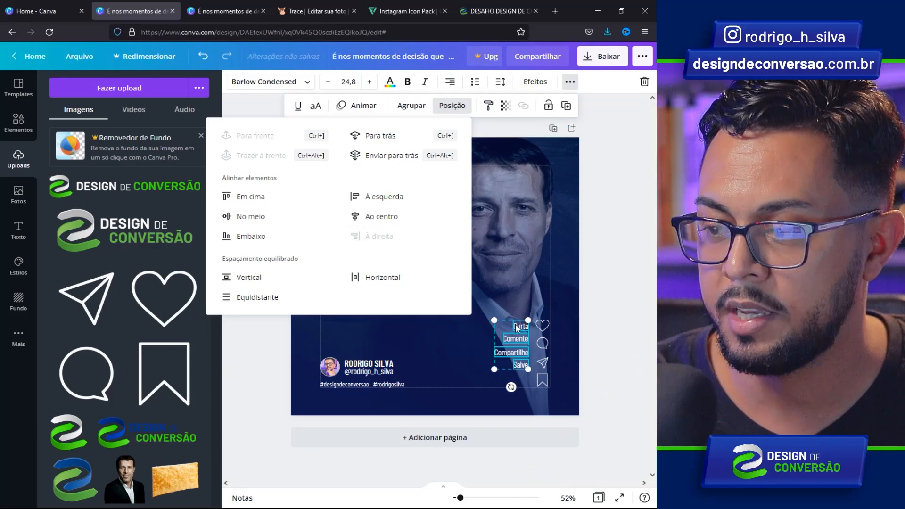
- Lower Salve beside the bookmark, nudge the labels right, and shrink labels and icons together
left_click(507, 298)
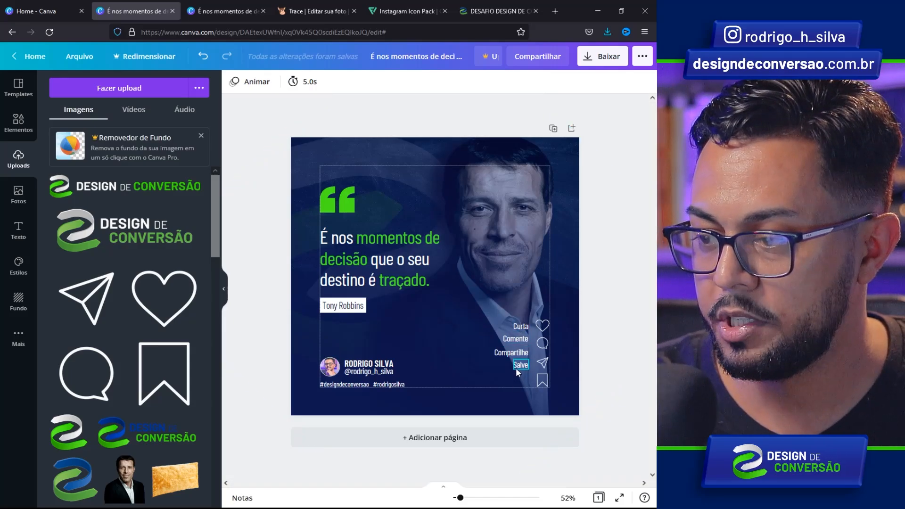
left_click_drag(519, 365, 519, 381)
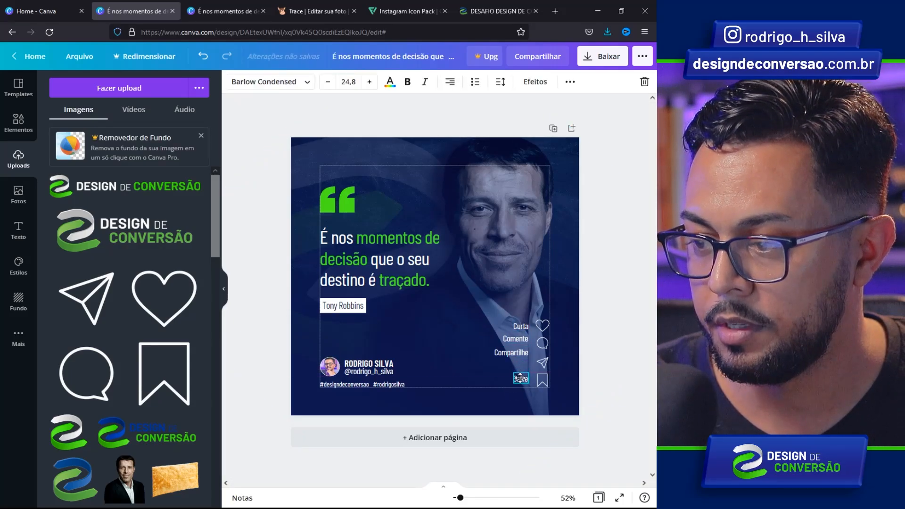
left_click(498, 295)
left_click_drag(498, 295, 510, 386)
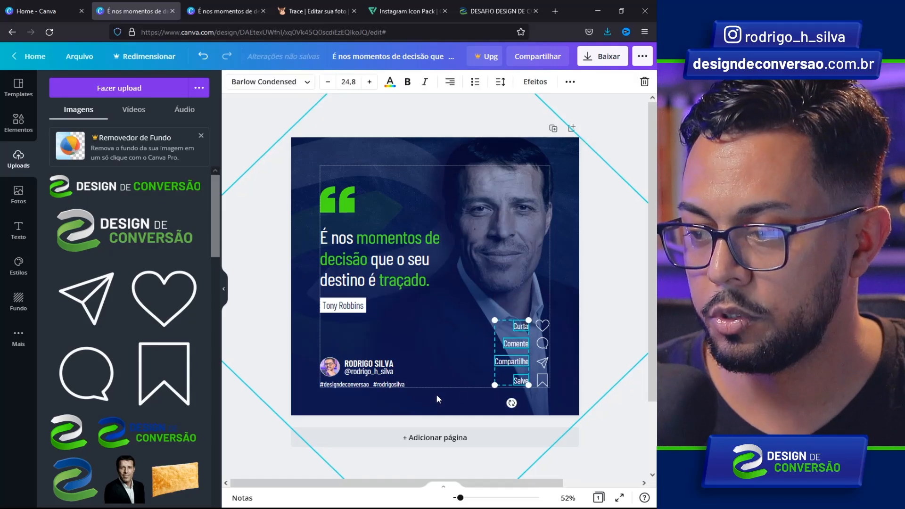
key("shift+Right")
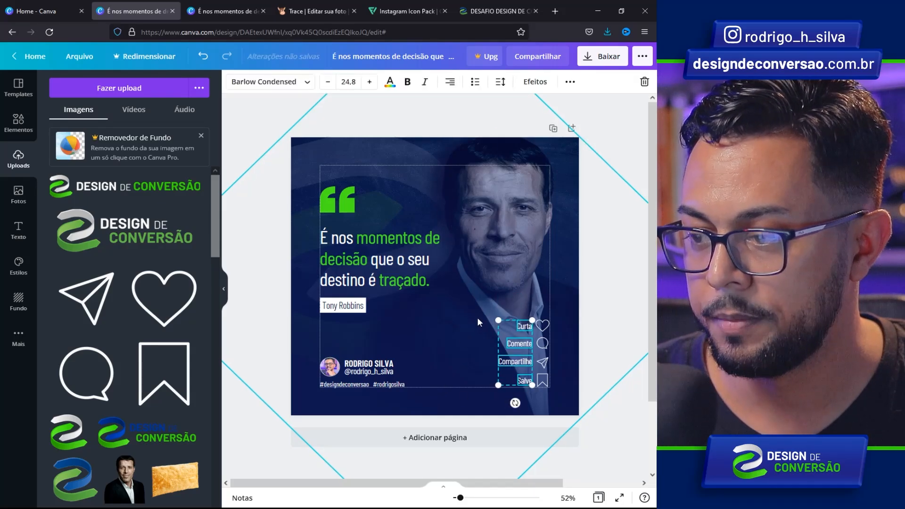
left_click(471, 324)
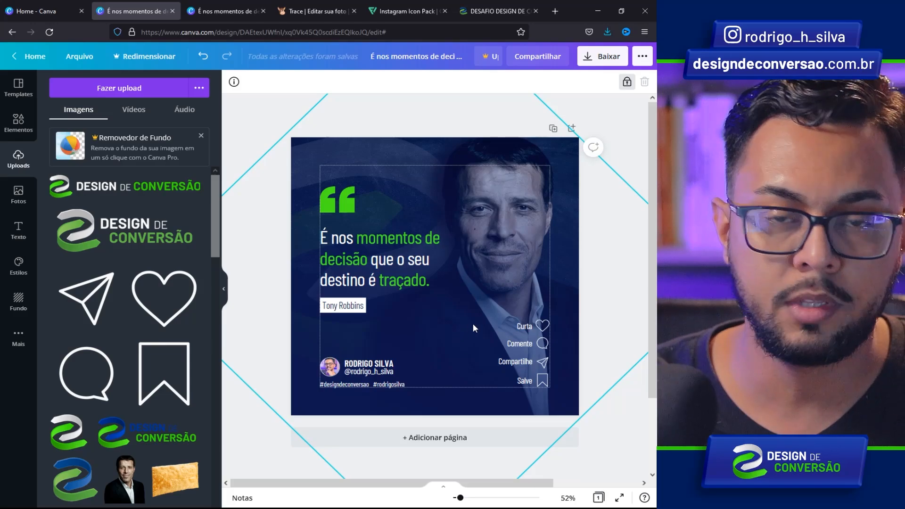
left_click_drag(488, 302, 573, 404)
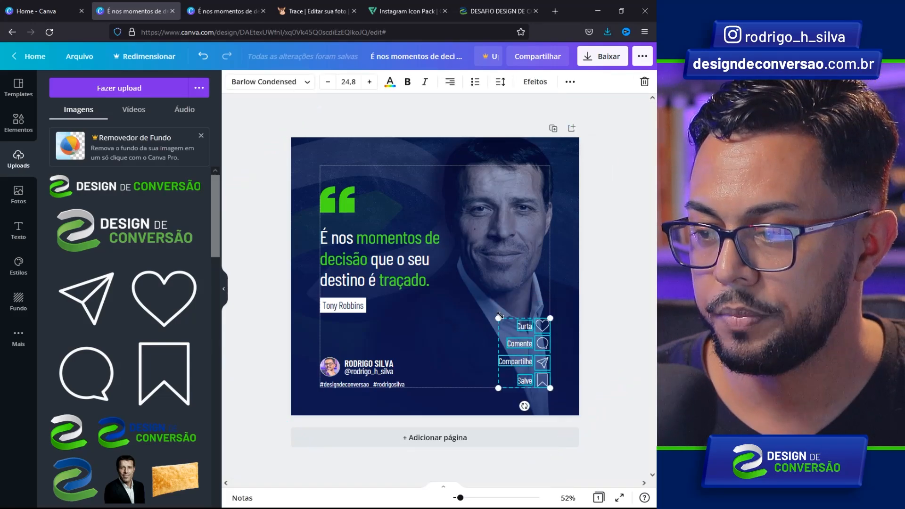
left_click_drag(498, 318, 504, 328)
left_click(458, 309)
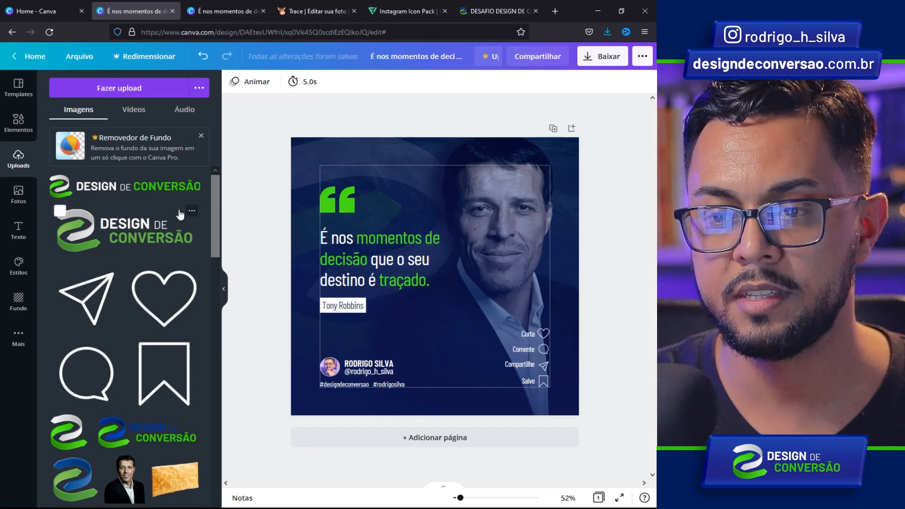
- Add a square from Elementos, flatten it into a full-width bar along the bottom edge and fill it green
left_click(20, 128)
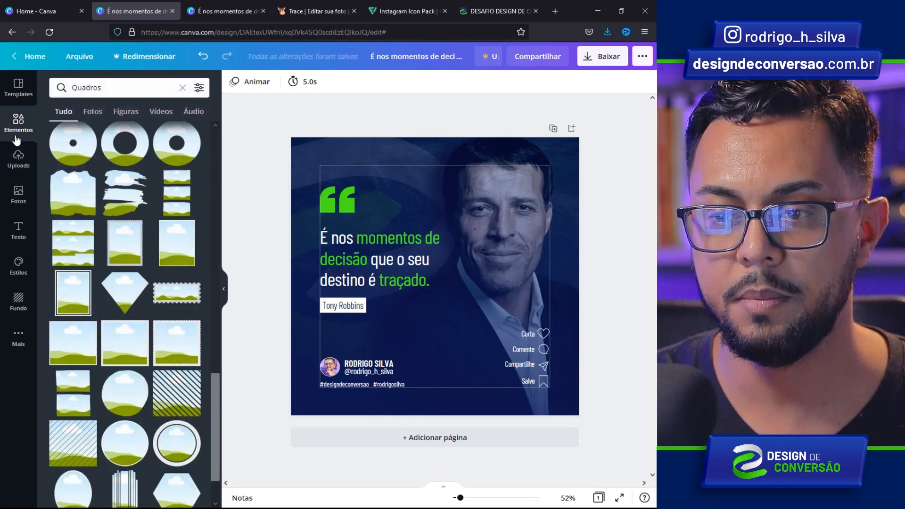
left_click(21, 135)
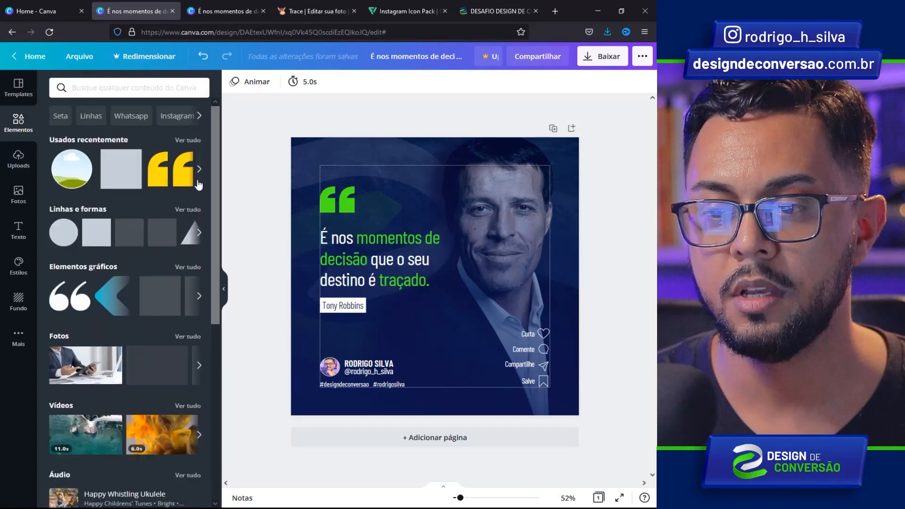
left_click(93, 233)
left_click_drag(439, 235, 316, 416)
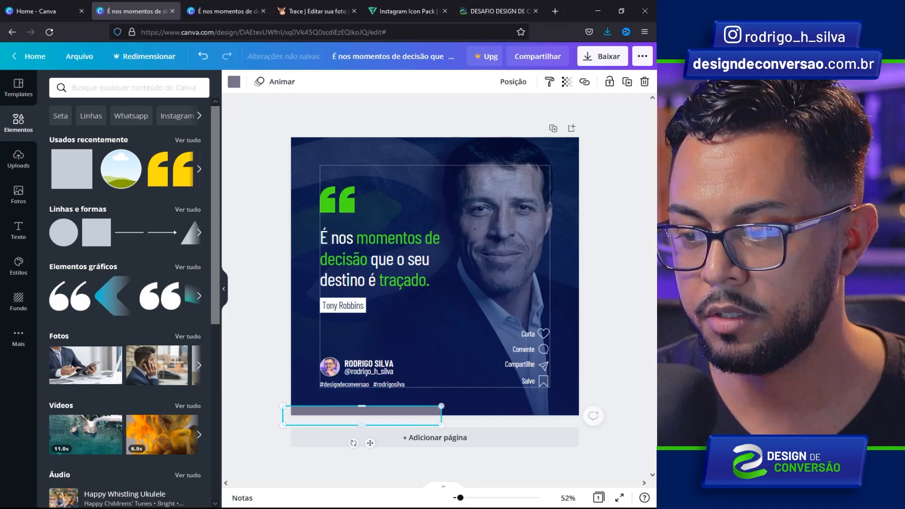
left_click_drag(435, 417, 578, 417)
left_click(234, 82)
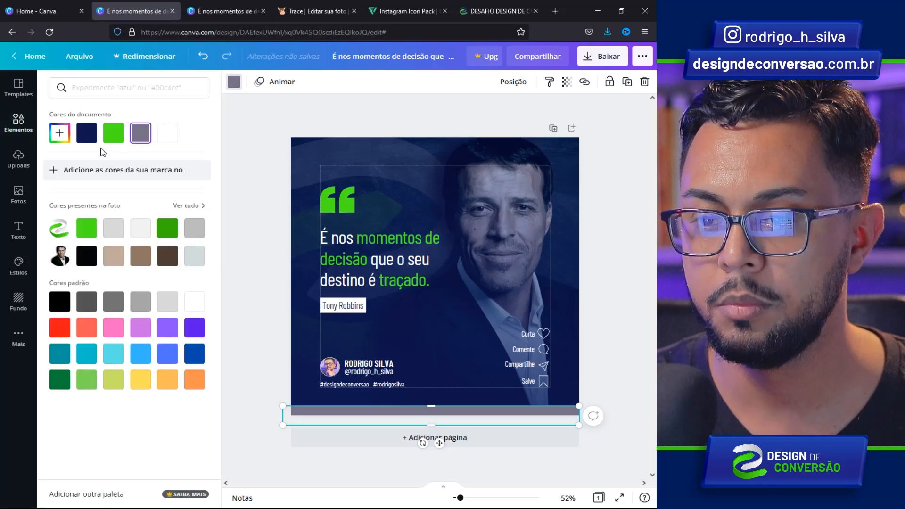
left_click(116, 141)
left_click_drag(298, 412, 305, 415)
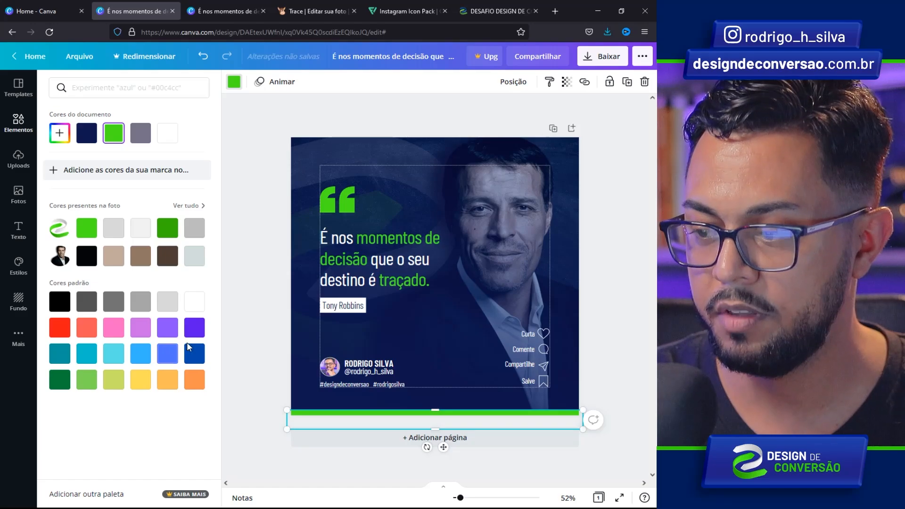
key("Escape")
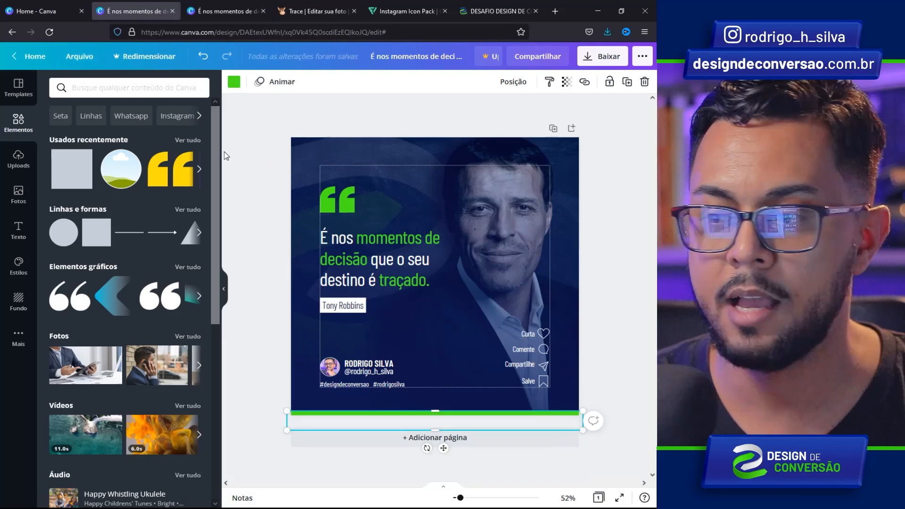
- Turn off Arquivo > Mostrar margens and download the post as a PNG with 'v2' added to its name
left_click(72, 58)
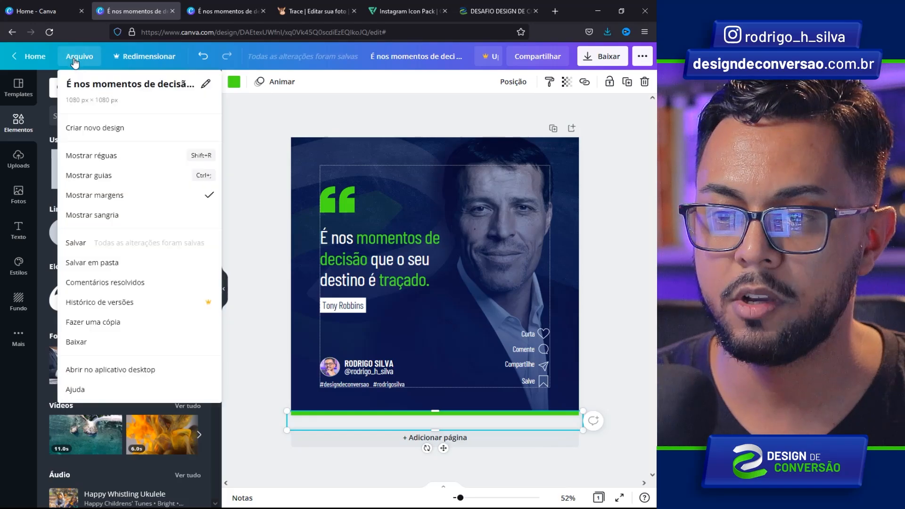
left_click(125, 199)
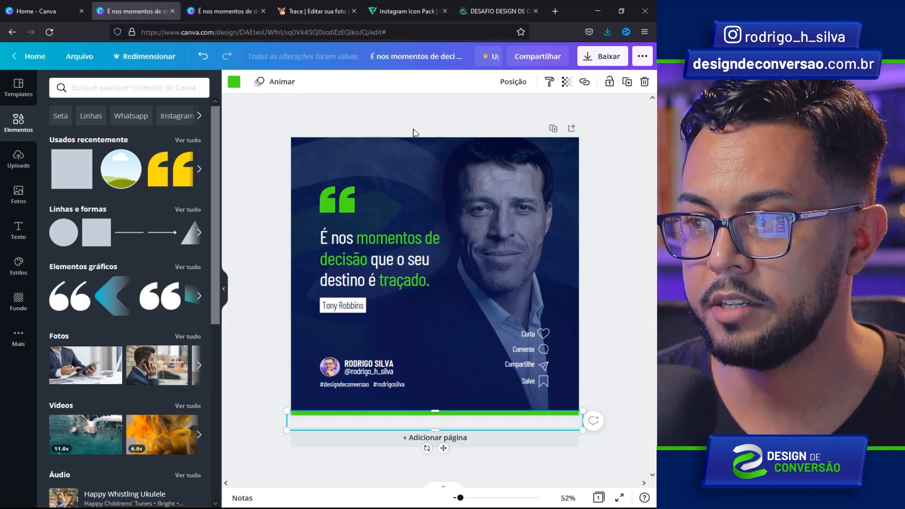
left_click(606, 57)
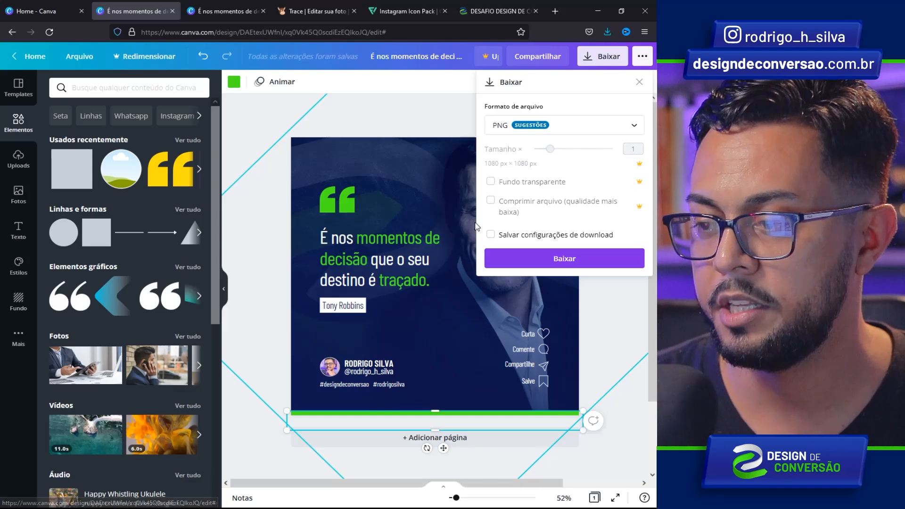
left_click(548, 263)
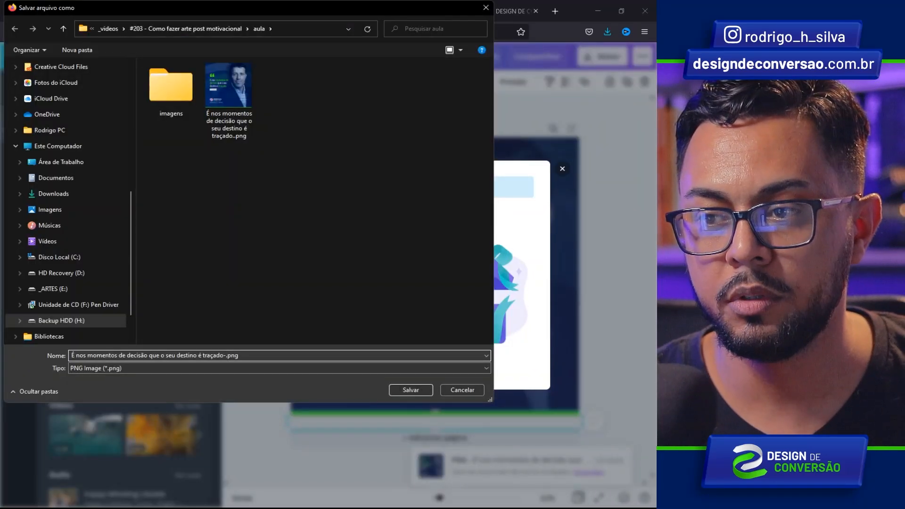
type("v2")
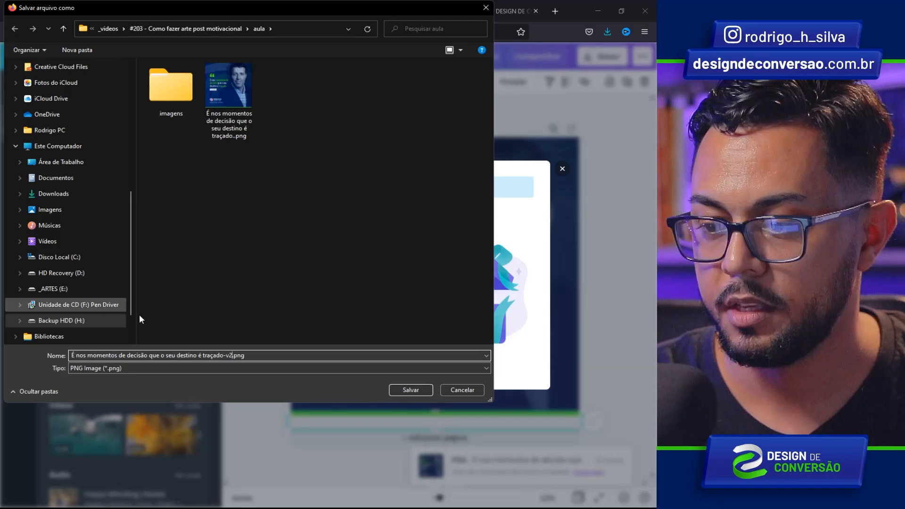
left_click(406, 390)
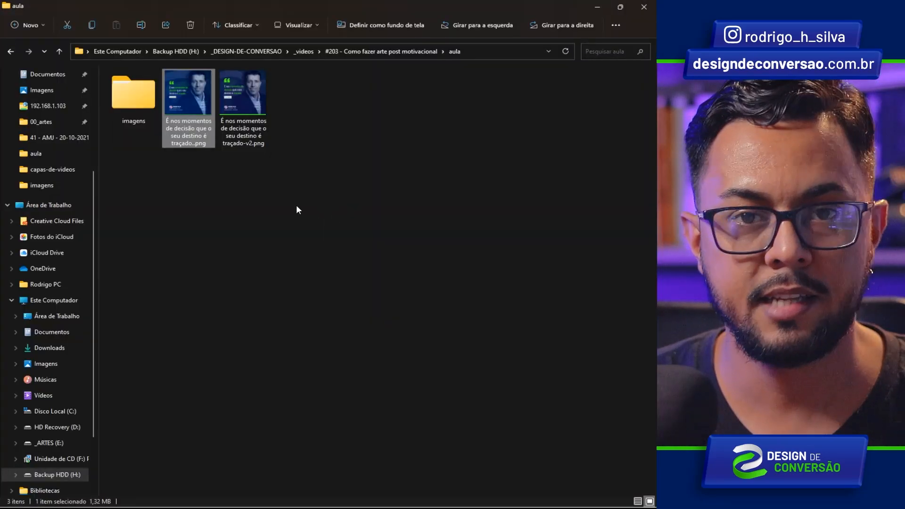
- Select the traçado-v2.png quote post image in File Explorer to open it in Photoshop
left_click(238, 100)
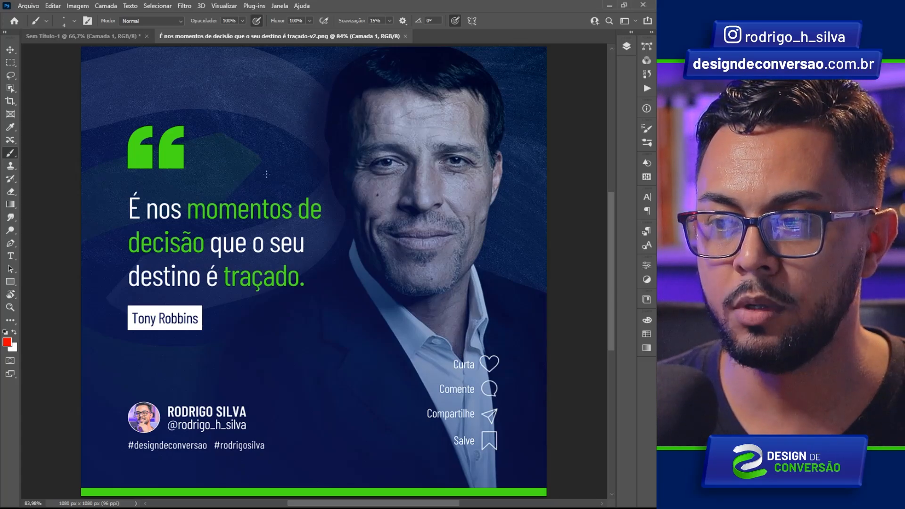
mouse_move(551, 69)
left_mouse_down()
mouse_move(468, 110)
mouse_move(460, 139)
left_mouse_up()
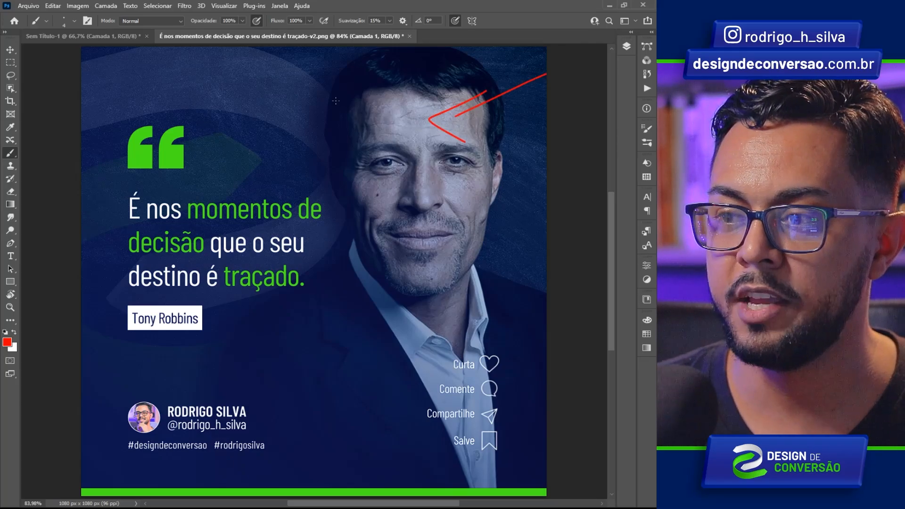
mouse_move(334, 94)
left_mouse_down()
mouse_move(294, 101)
mouse_move(288, 127)
left_mouse_up()
left_click_drag(336, 150, 288, 157)
mouse_move(327, 175)
left_mouse_down()
mouse_move(302, 181)
mouse_move(296, 207)
left_mouse_up()
left_click_drag(335, 223, 289, 232)
mouse_move(315, 252)
left_mouse_down()
mouse_move(278, 262)
mouse_move(297, 274)
left_mouse_up()
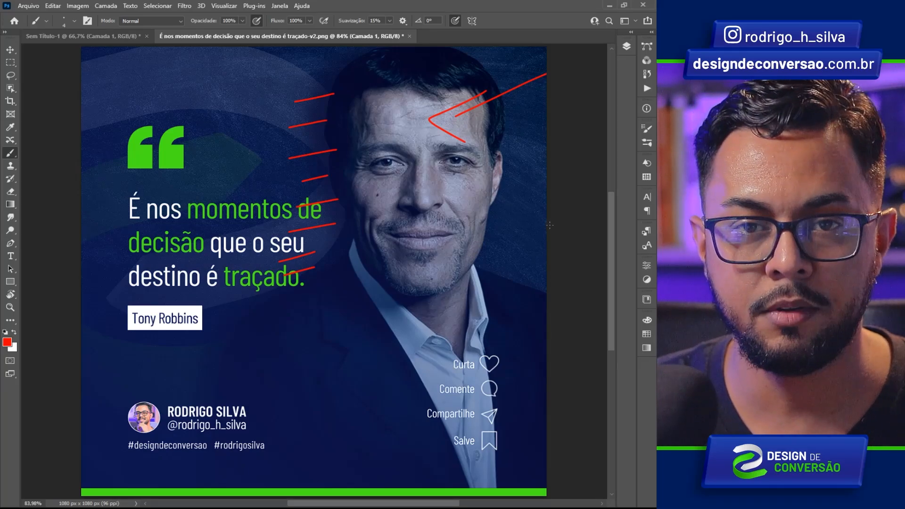
key("Delete")
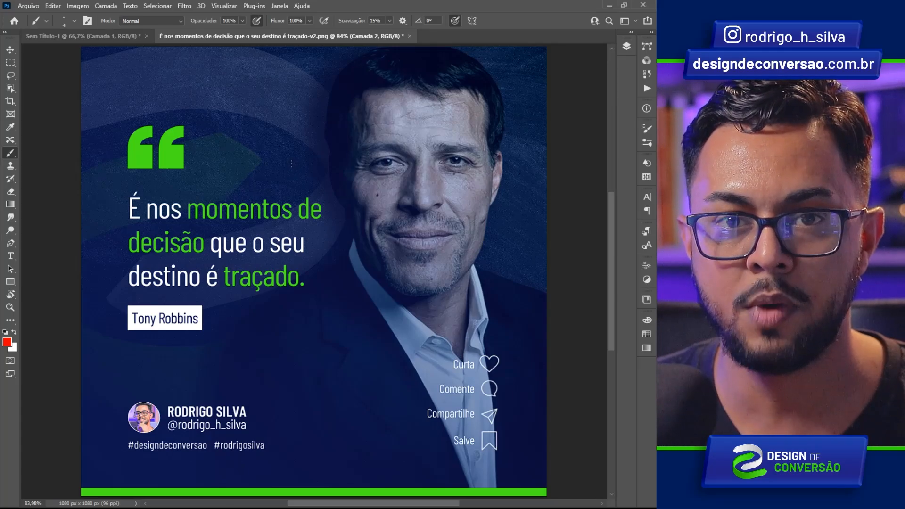
left_click_drag(215, 69, 124, 126)
left_click_drag(278, 79, 81, 214)
left_click_drag(343, 87, 81, 267)
left_click_drag(315, 174, 100, 325)
mouse_move(373, 187)
left_mouse_down()
mouse_move(117, 362)
mouse_move(252, 394)
mouse_move(244, 462)
mouse_move(81, 452)
left_mouse_up()
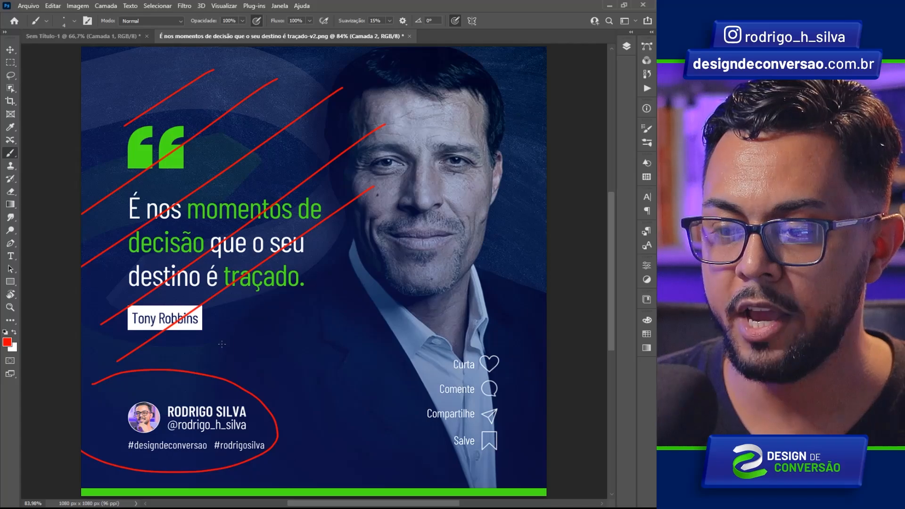
mouse_move(276, 345)
left_mouse_down()
mouse_move(180, 353)
mouse_move(198, 365)
left_mouse_up()
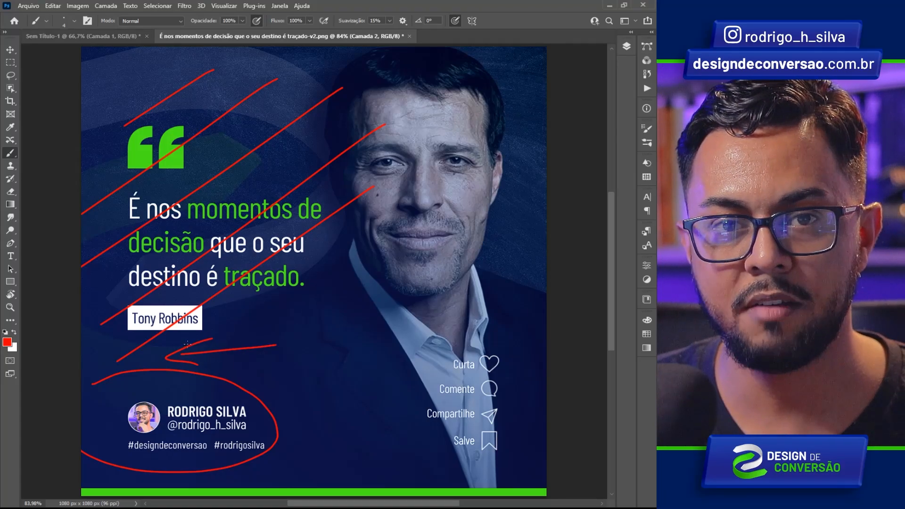
key("Delete")
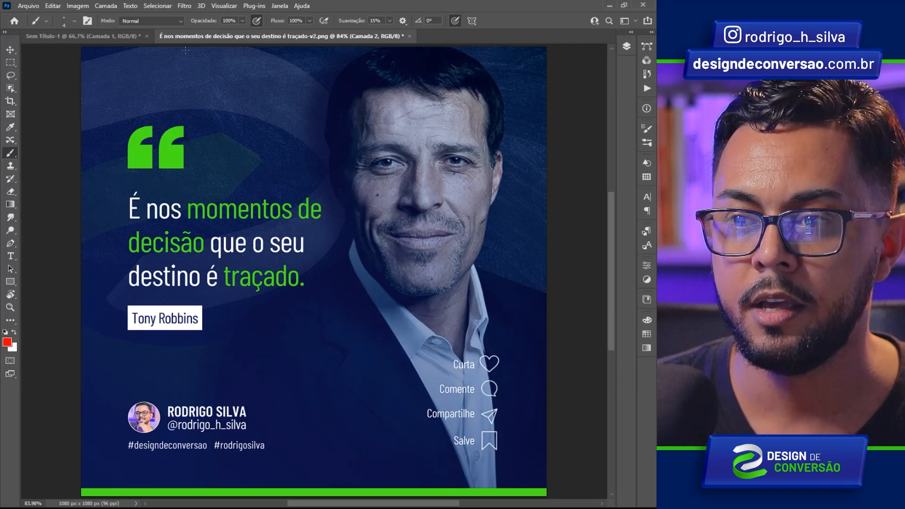
left_click_drag(193, 48, 137, 115)
left_click_drag(133, 57, 194, 123)
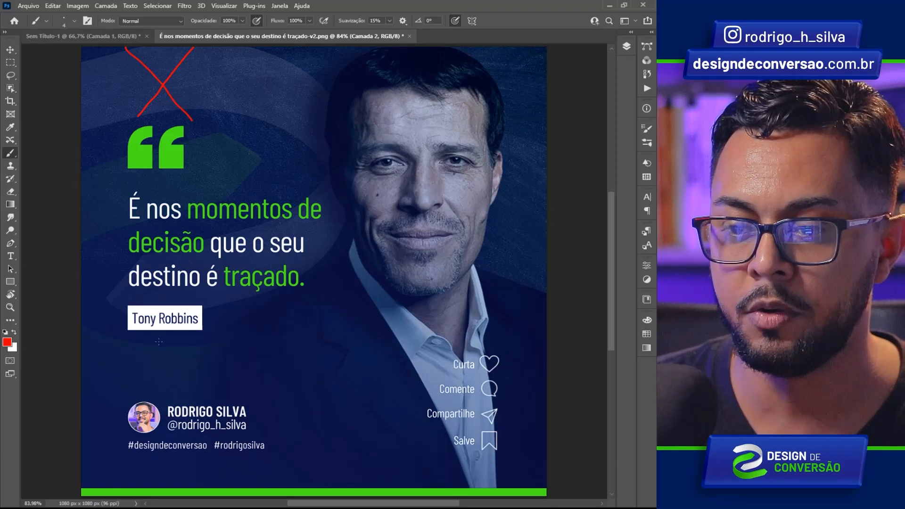
left_click_drag(204, 327, 131, 390)
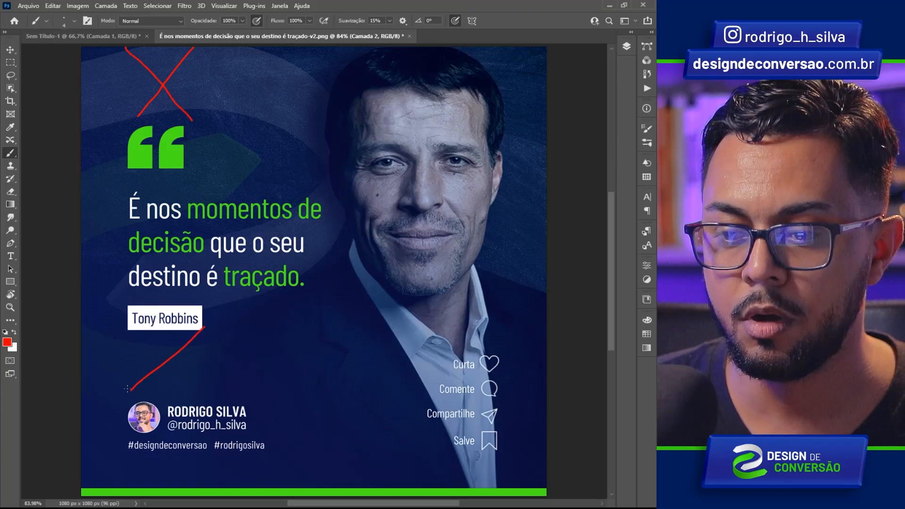
left_click_drag(127, 336, 197, 401)
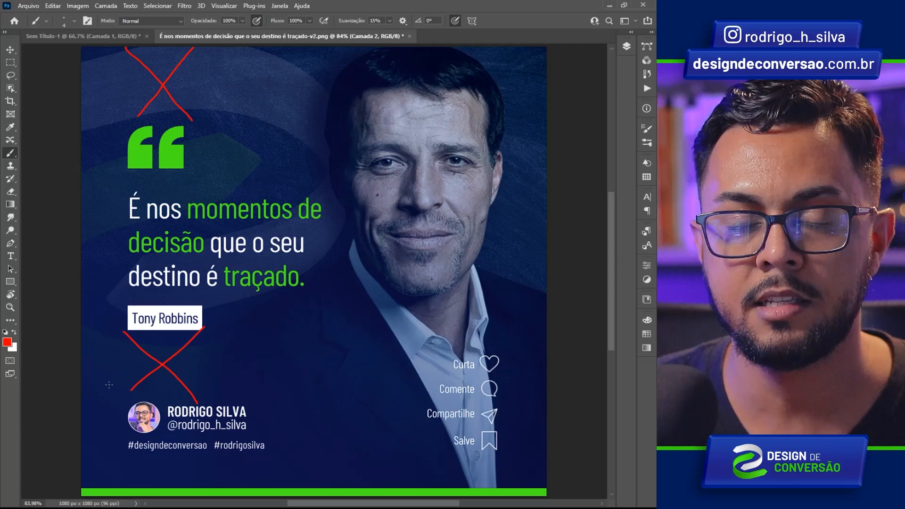
key("ctrl+z")
key("ctrl+z")
key("ctrl+z")
key("ctrl+z")
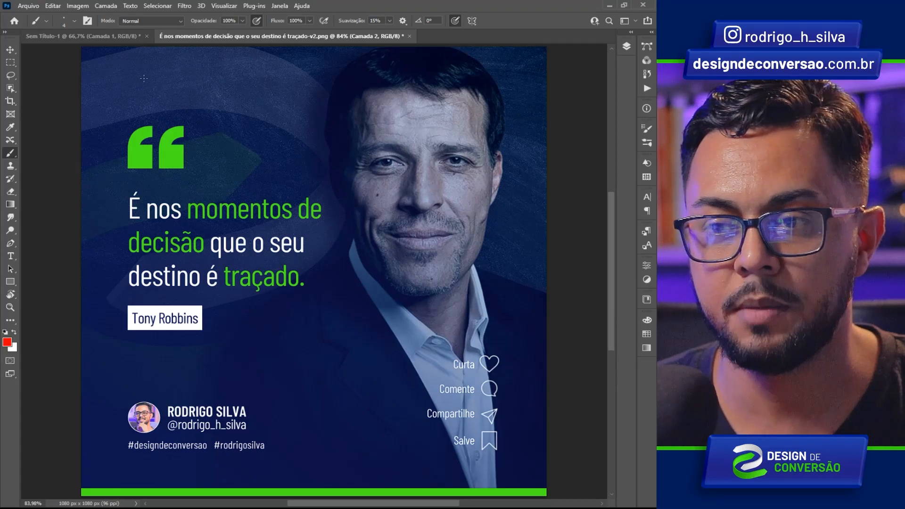
mouse_move(144, 78)
left_mouse_down()
mouse_move(141, 112)
mouse_move(141, 104)
mouse_move(344, 112)
mouse_move(341, 94)
mouse_move(344, 128)
left_mouse_up()
mouse_move(470, 185)
left_mouse_down()
mouse_move(372, 220)
mouse_move(387, 230)
left_mouse_up()
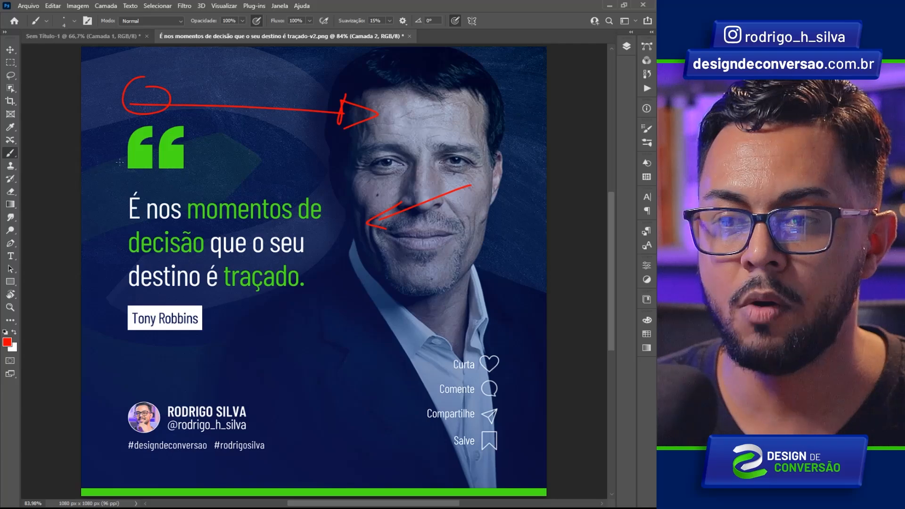
mouse_move(140, 119)
left_mouse_down()
mouse_move(230, 123)
mouse_move(331, 154)
mouse_move(336, 220)
mouse_move(296, 294)
mouse_move(250, 332)
mouse_move(180, 348)
mouse_move(127, 330)
mouse_move(110, 280)
mouse_move(137, 162)
mouse_move(139, 123)
left_mouse_up()
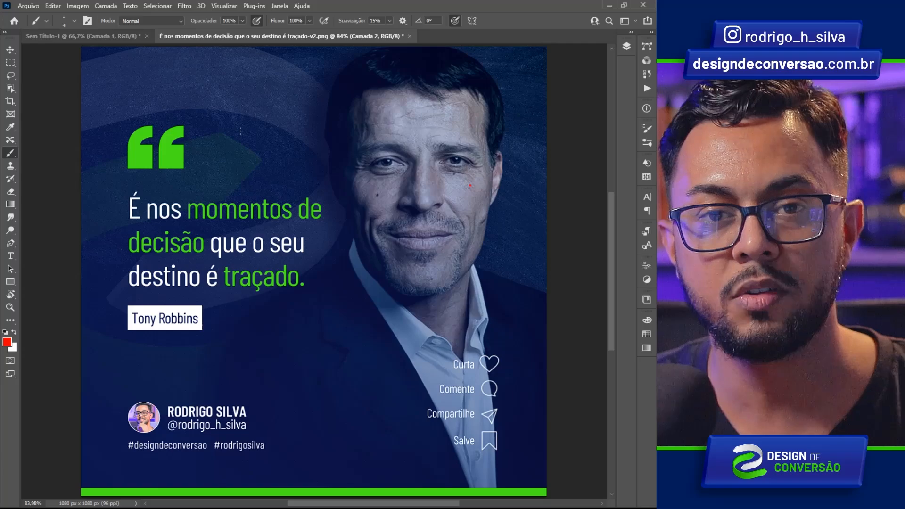
mouse_move(347, 91)
left_mouse_down()
mouse_move(245, 144)
mouse_move(255, 119)
mouse_move(283, 154)
left_mouse_up()
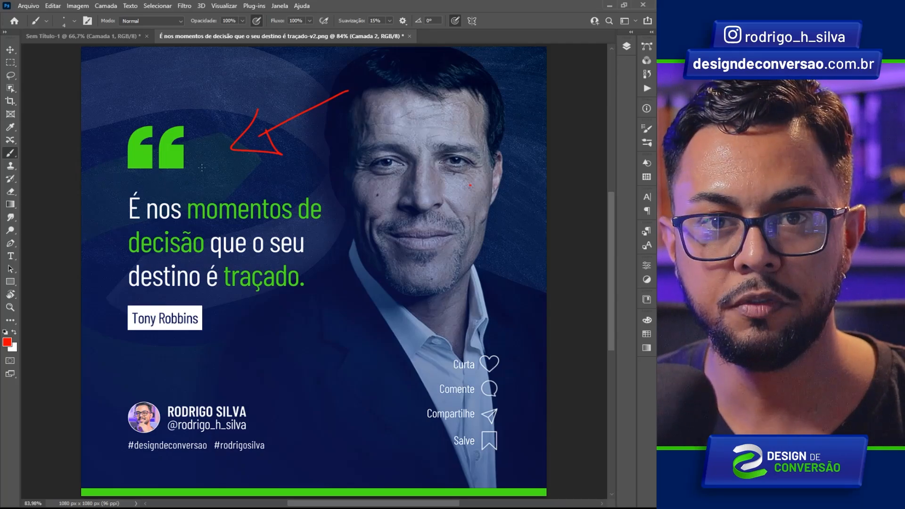
key("ctrl+z")
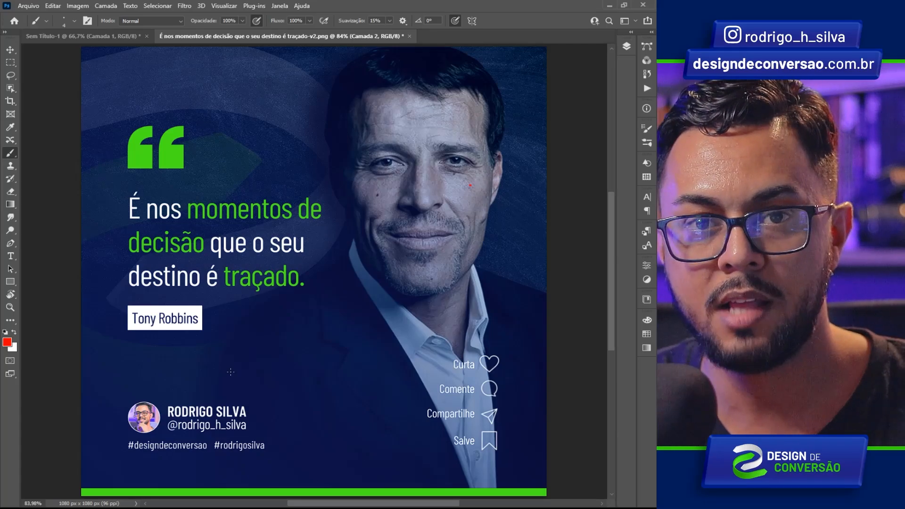
mouse_move(268, 351)
left_mouse_down()
mouse_move(219, 380)
mouse_move(247, 384)
left_mouse_up()
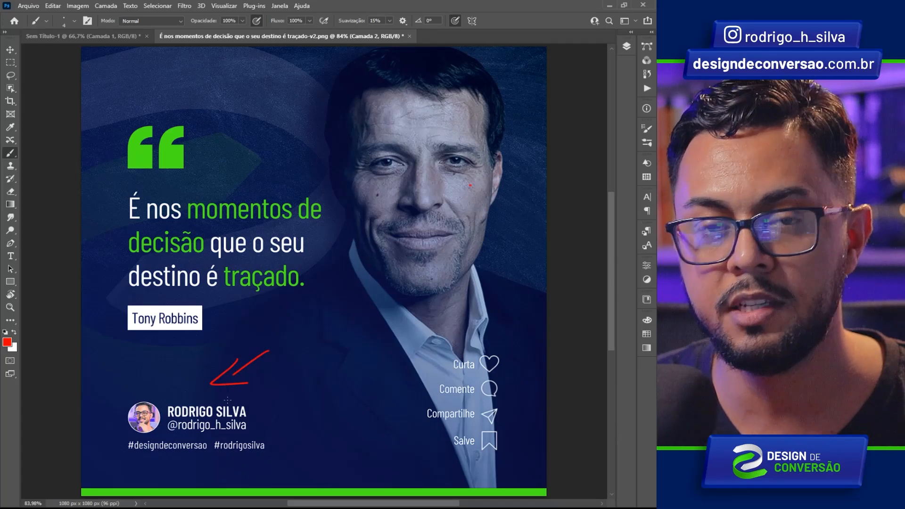
mouse_move(257, 379)
left_mouse_down()
mouse_move(289, 383)
mouse_move(282, 433)
left_mouse_up()
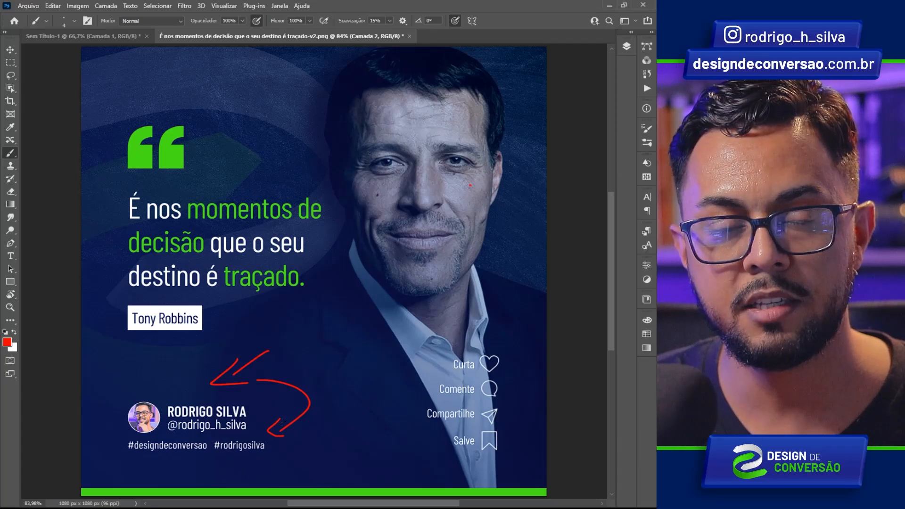
key("ctrl+z")
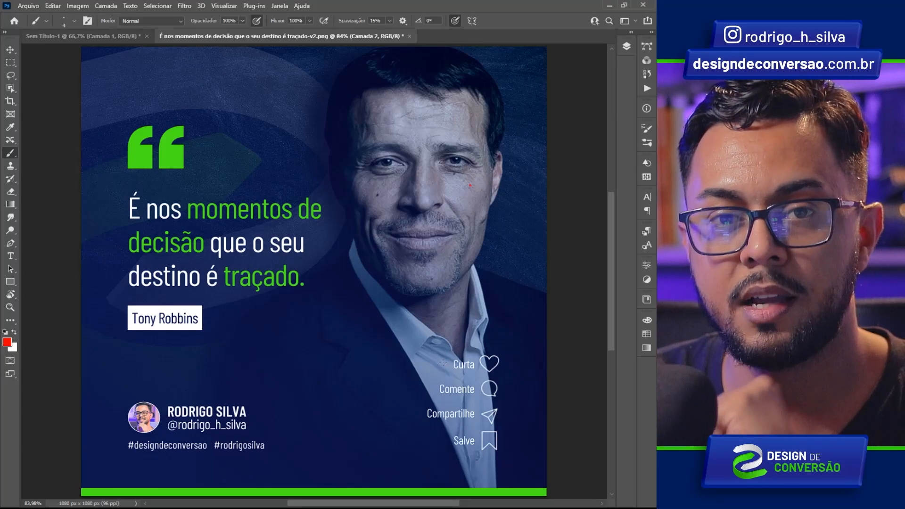
mouse_move(309, 409)
left_mouse_down()
mouse_move(368, 403)
mouse_move(364, 393)
mouse_move(362, 417)
left_mouse_up()
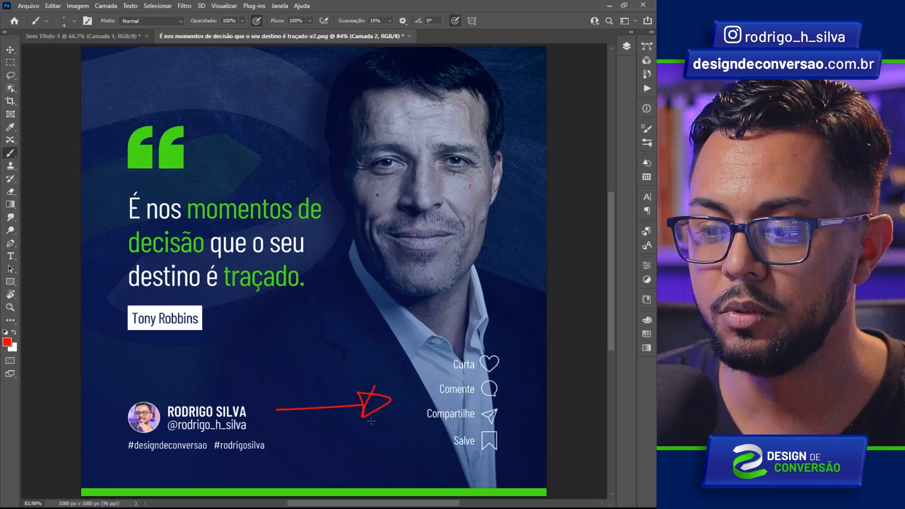
left_click_drag(278, 430, 300, 430)
left_click_drag(378, 436, 370, 443)
left_click_drag(368, 427, 380, 442)
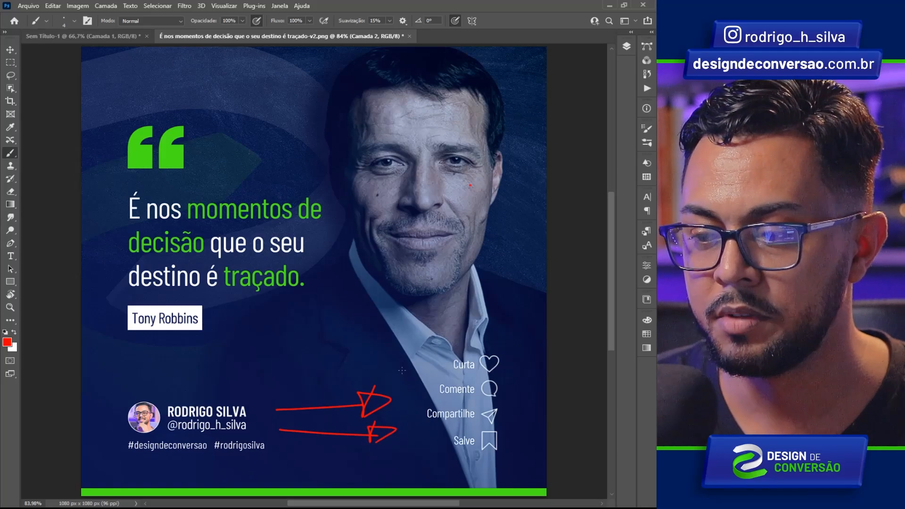
left_click_drag(392, 371, 443, 364)
left_click_drag(398, 390, 427, 388)
mouse_move(382, 418)
left_mouse_down()
mouse_move(420, 417)
mouse_move(442, 445)
left_mouse_up()
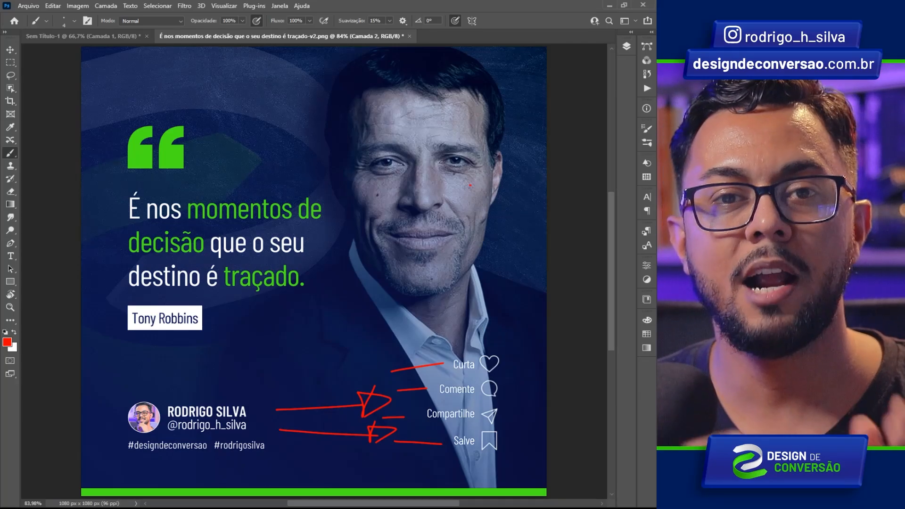
key("ctrl+z")
key("ctrl+z")
key("ctrl+z")
key("ctrl+z")
key("ctrl+z")
key("ctrl+z")
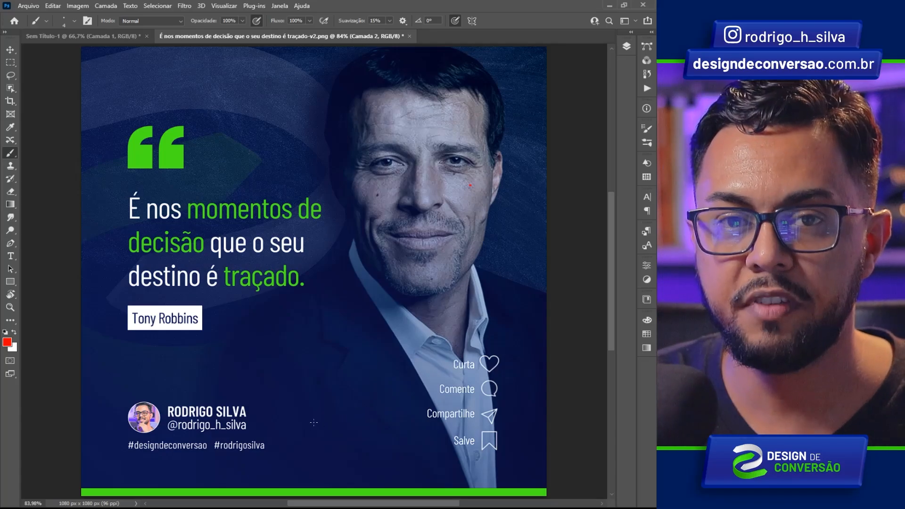
- Paint a red brush stroke pointing down at the green bar along the post's bottom edge
mouse_move(323, 419)
left_mouse_down()
mouse_move(307, 477)
mouse_move(297, 469)
left_mouse_up()
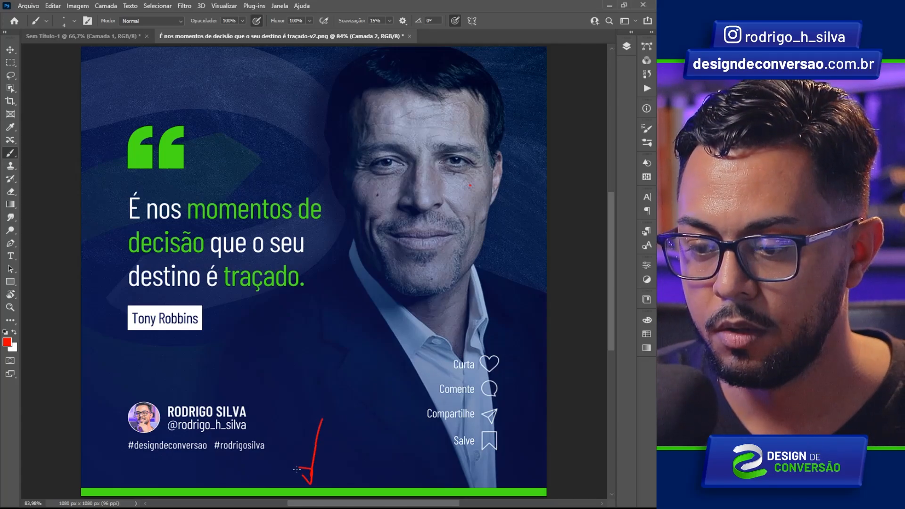